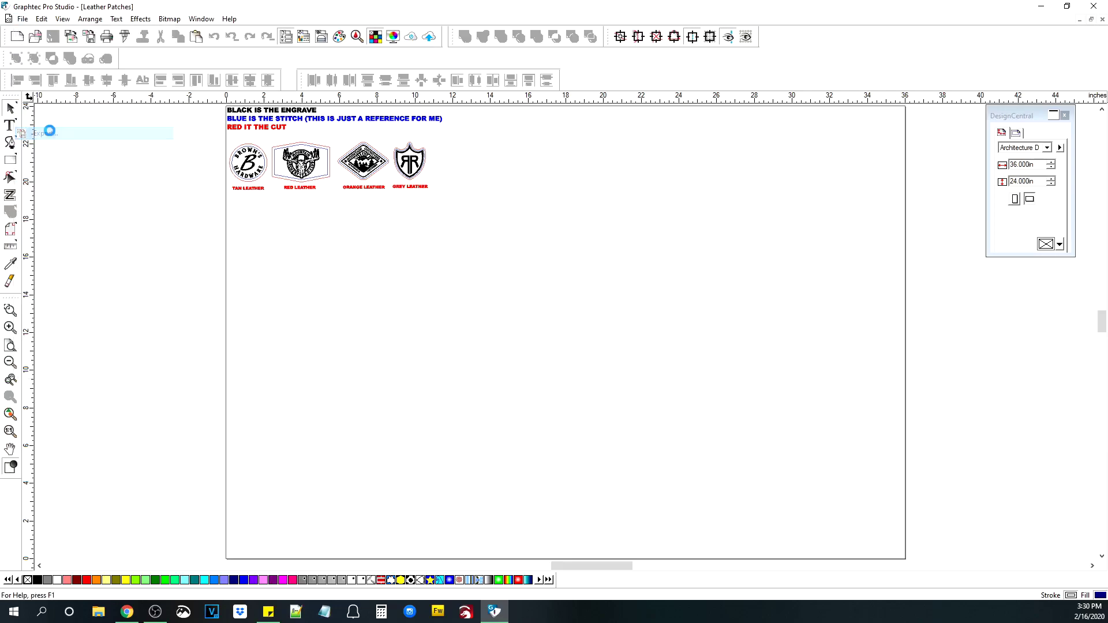
Step: Export the Leather Patches artwork to the Desktop as an Adobe Illustrator (*.AI) file
left_click(556, 403)
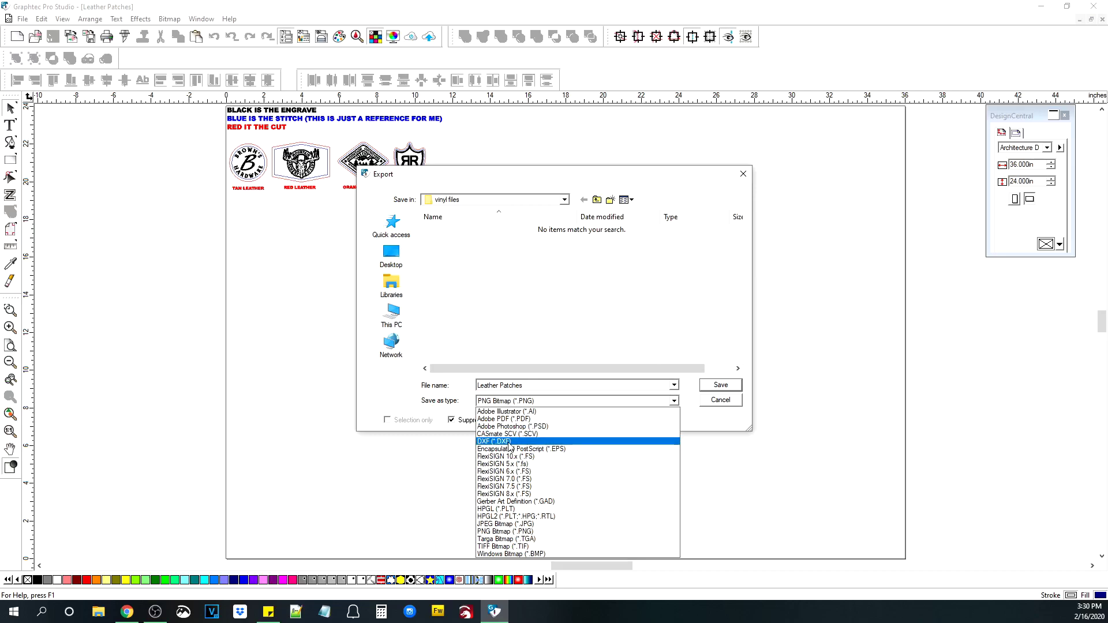
left_click(513, 411)
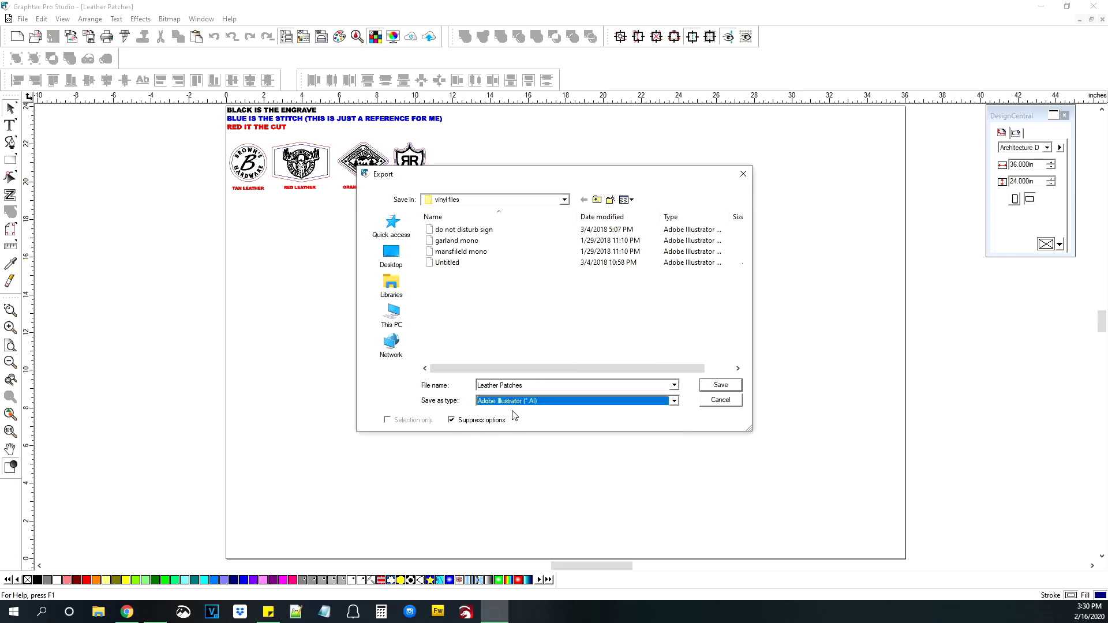
left_click(391, 253)
left_click(711, 387)
left_click(591, 330)
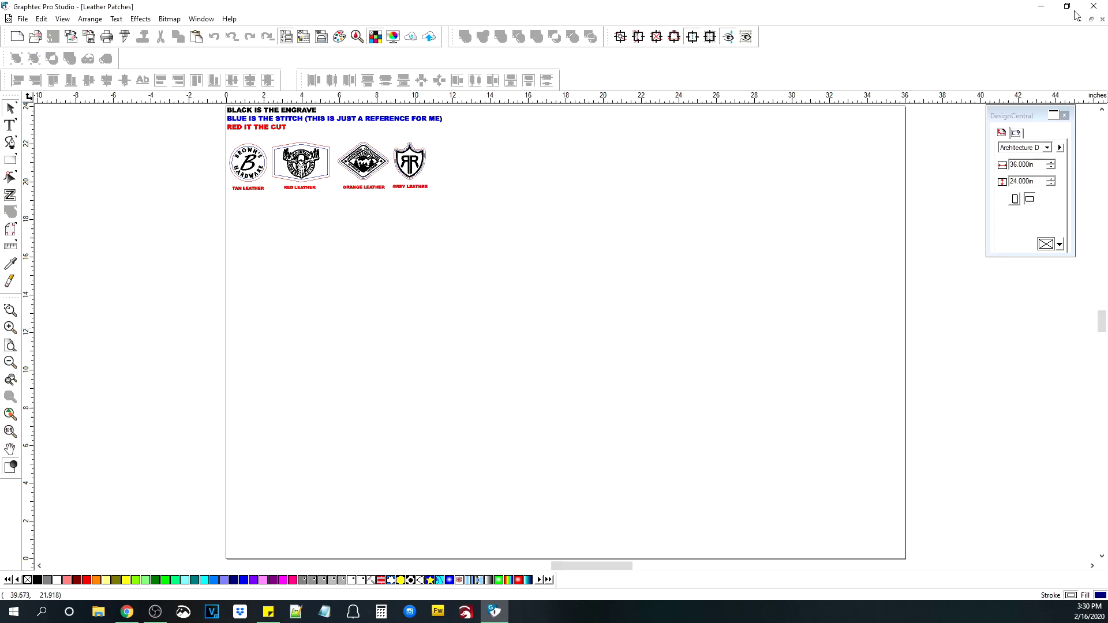
Step: Switch to LightBurn and import the exported Leather Patches file from the desktop into the empty workspace
key("super+d")
left_click(465, 612)
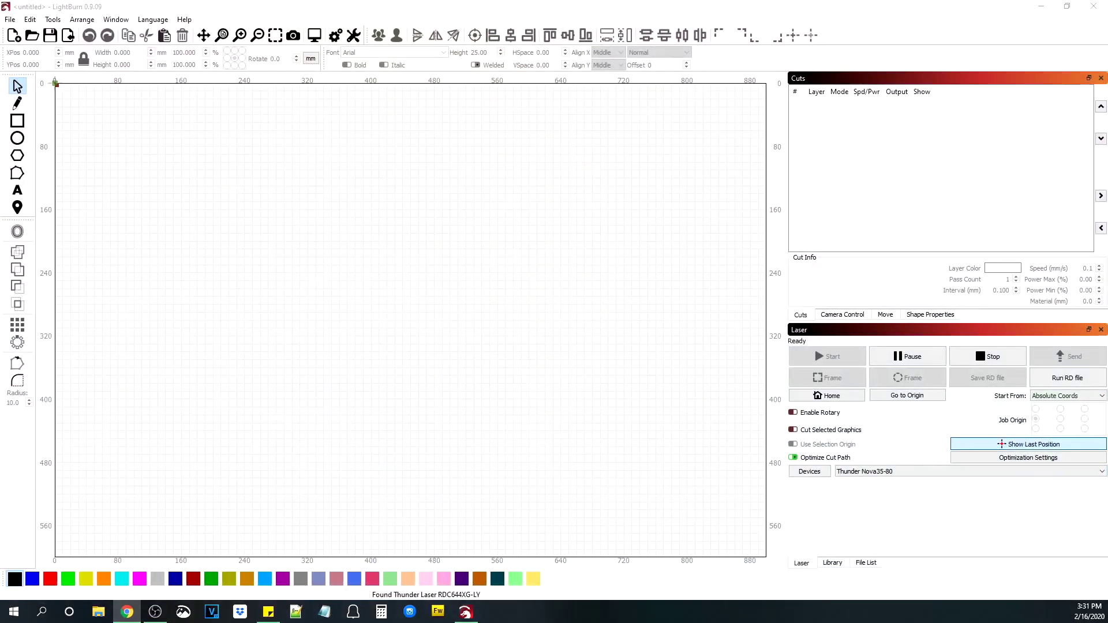
left_click_drag(404, 228, 282, 248)
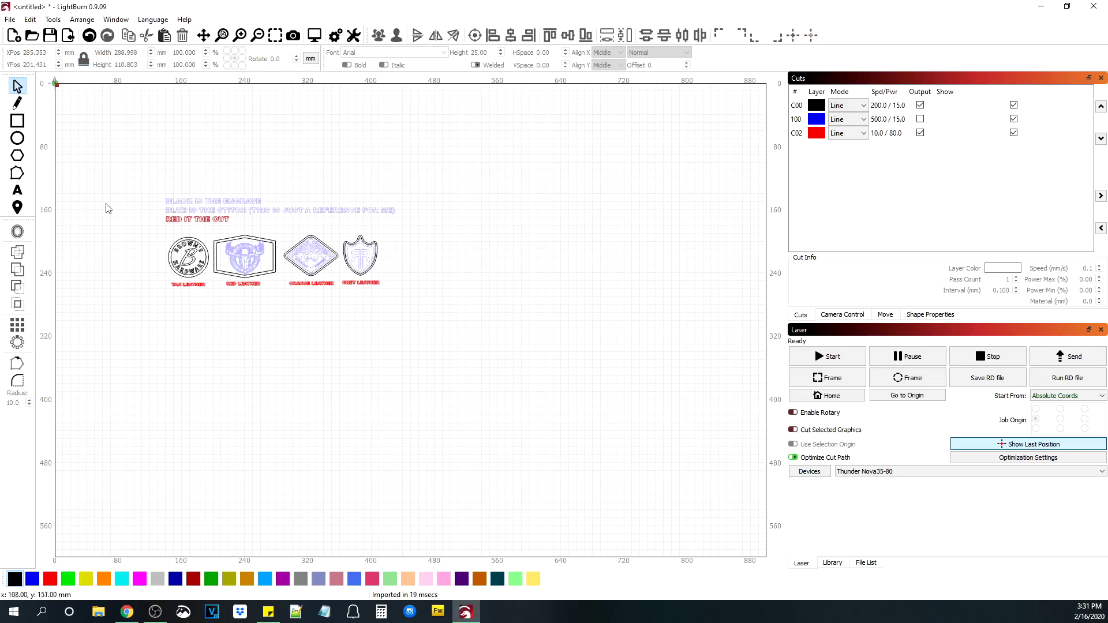
Step: Ungroup the imported artwork and delete the three lines of colour legend text above the patches
scroll(153, 238, "up", 2)
scroll(170, 270, "up", 3)
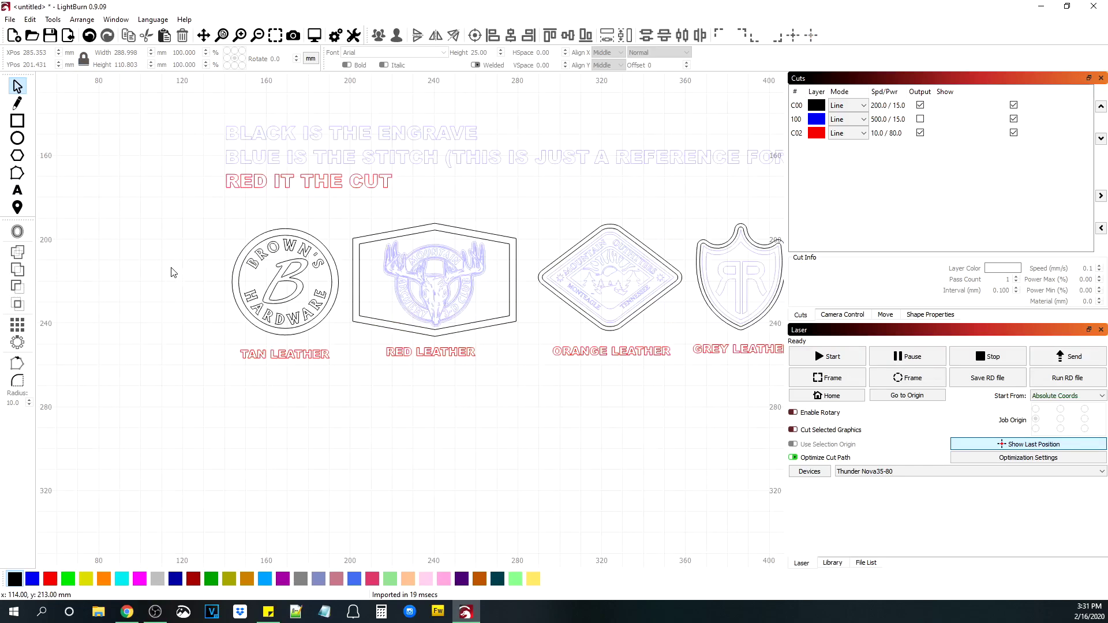
scroll(221, 312, "down", 2)
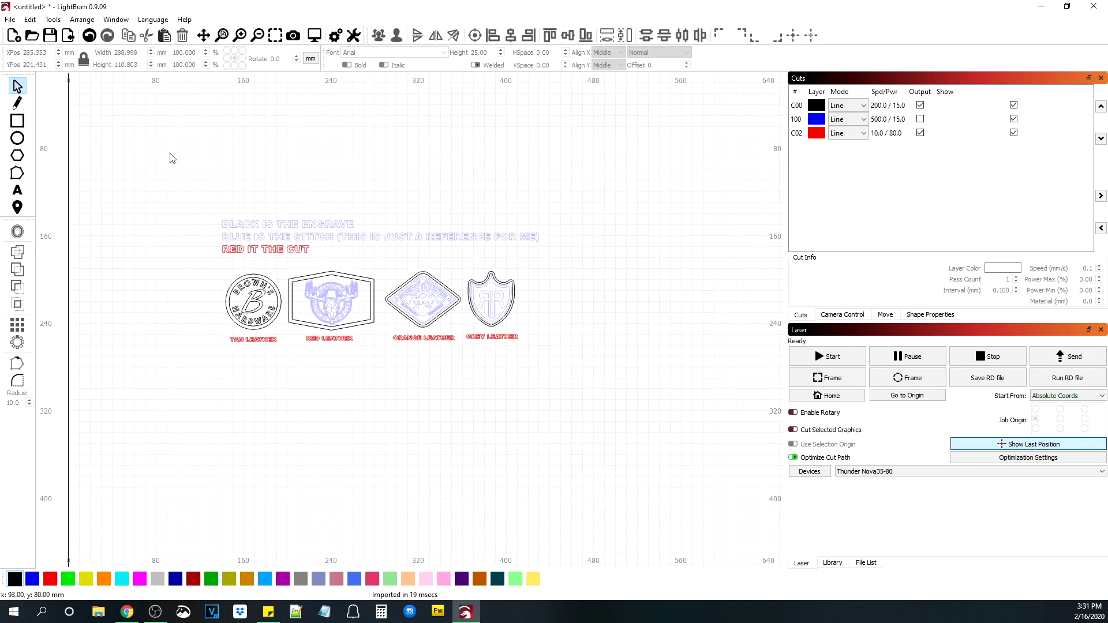
left_click_drag(178, 212, 616, 265)
key("ctrl+a")
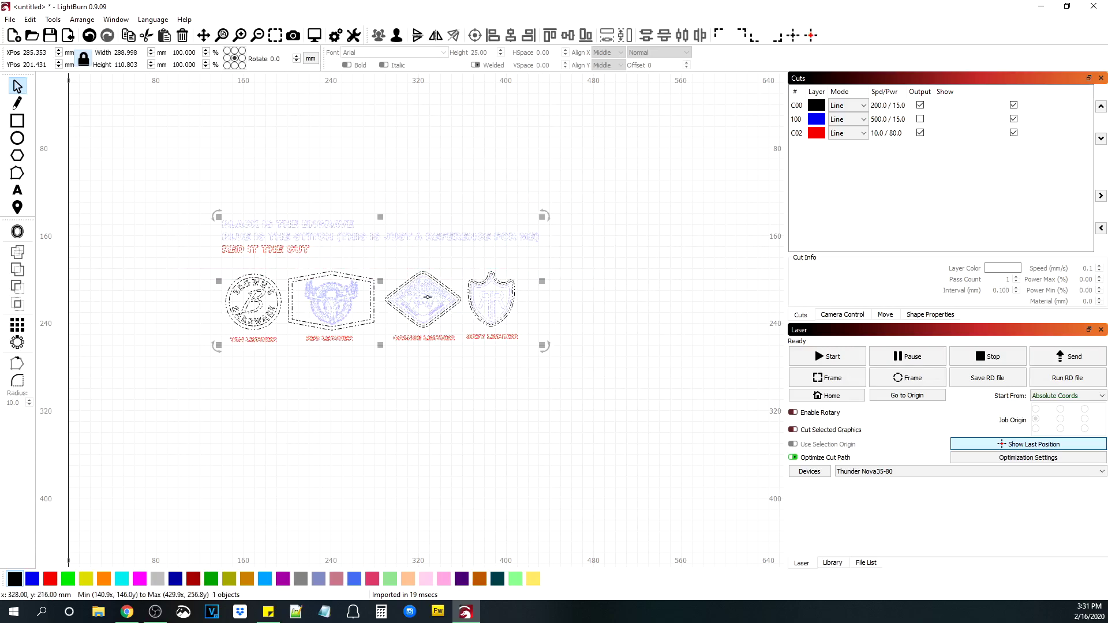
right_click(427, 297)
left_click(378, 402)
left_click(341, 399)
left_click_drag(206, 202, 589, 264)
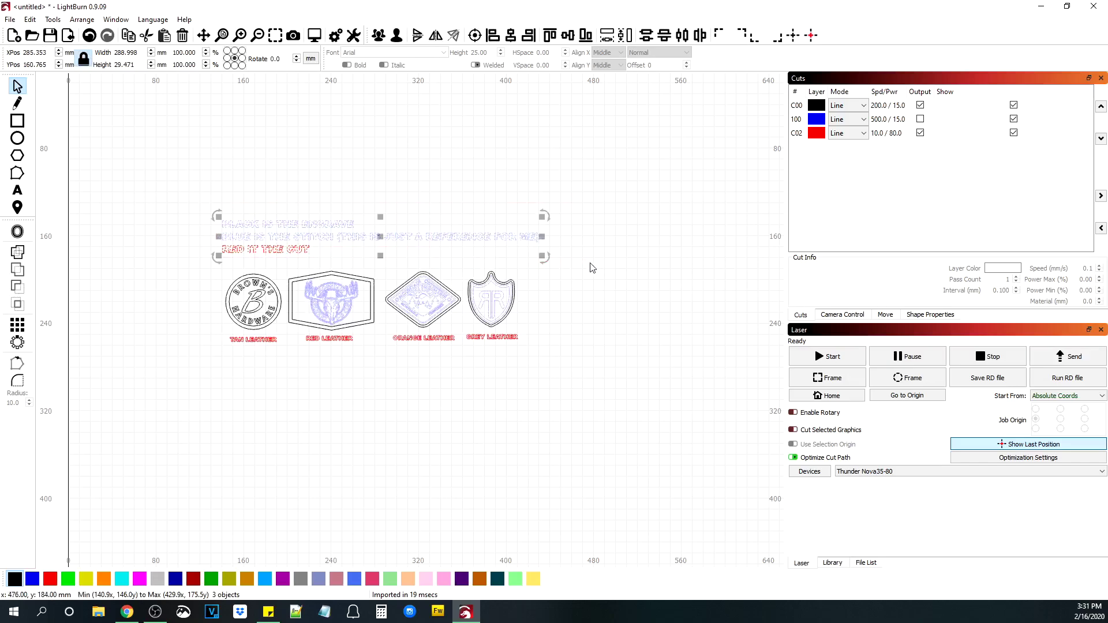
key("Delete")
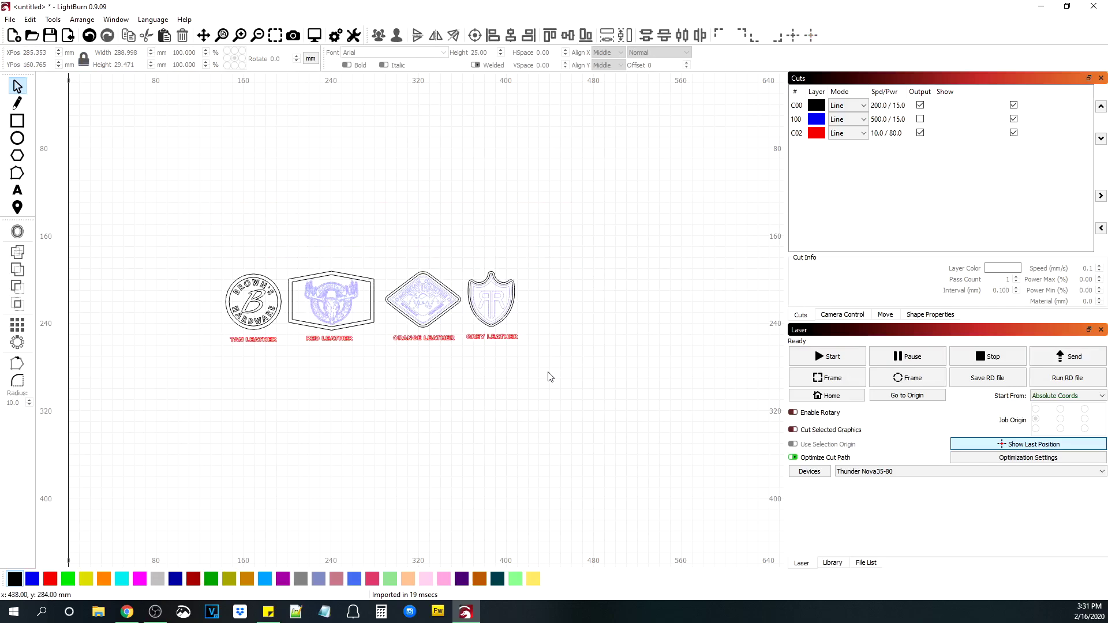
Step: Assign the outer circle of the Brown's Hardware patch to the red cut layer
scroll(419, 372, "up", 1)
scroll(298, 356, "up", 1)
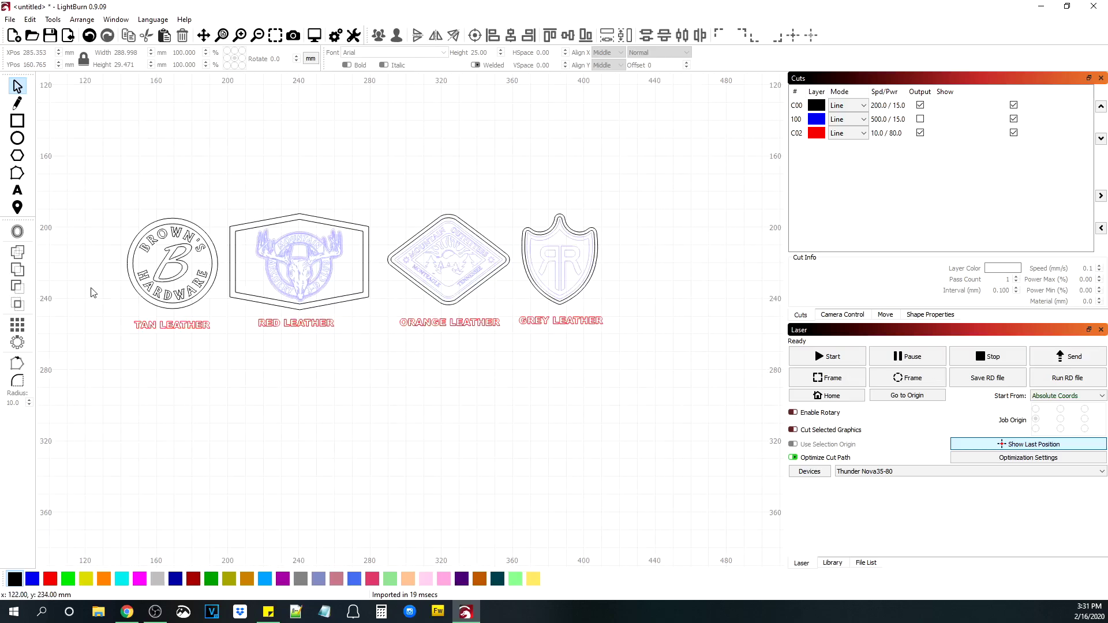
left_click(162, 226)
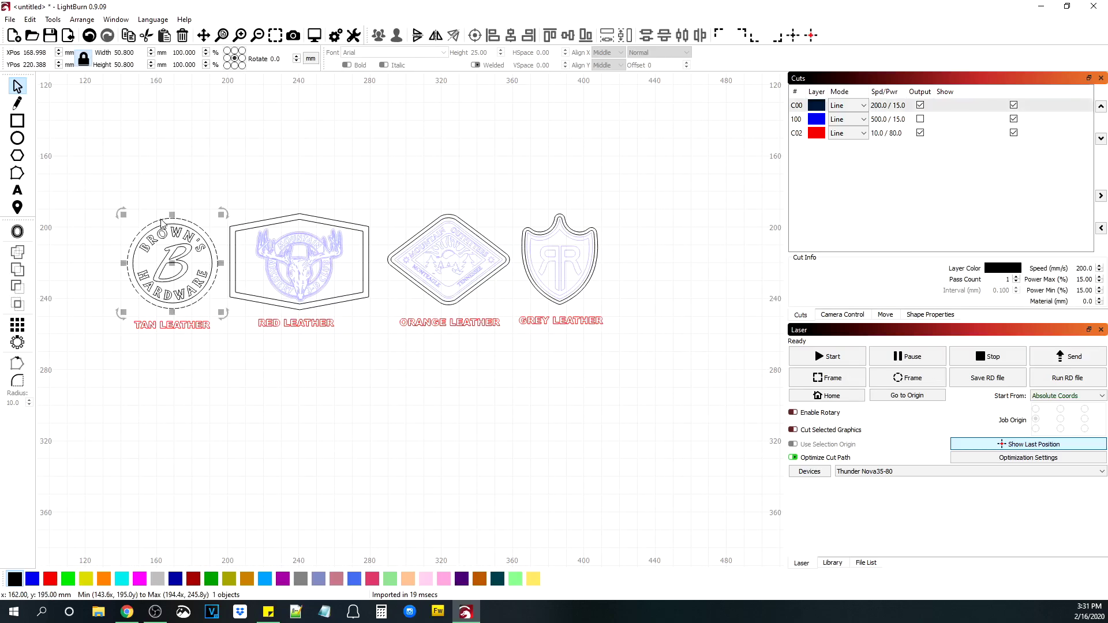
left_click(50, 578)
Step: Assign the hexagonal red leather patch group to the red layer and ungroup it
left_click(266, 223)
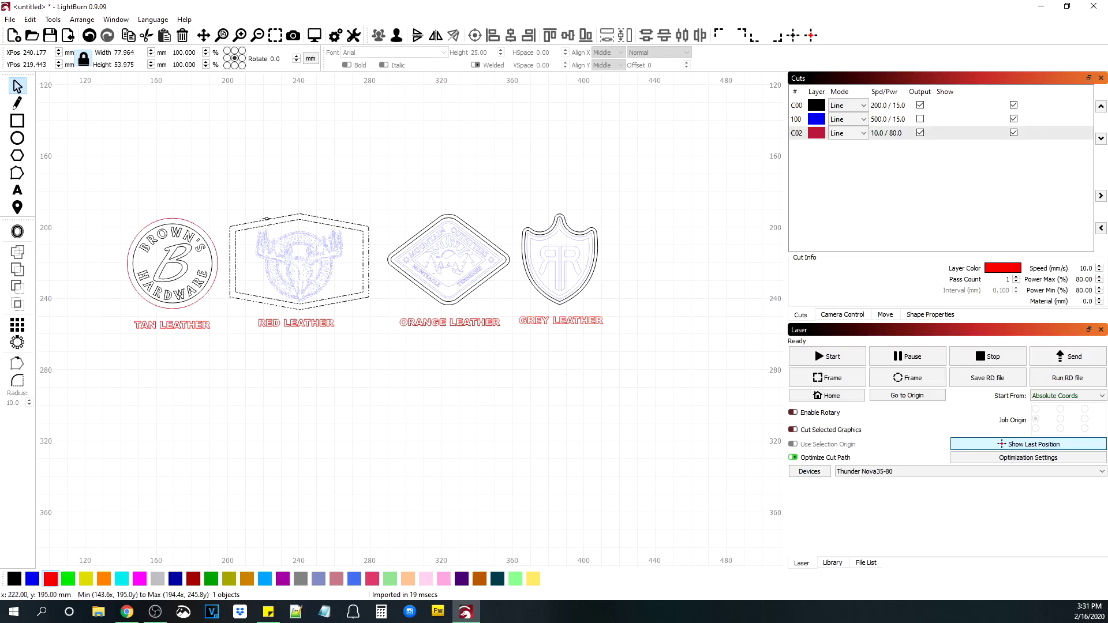
left_click(51, 577)
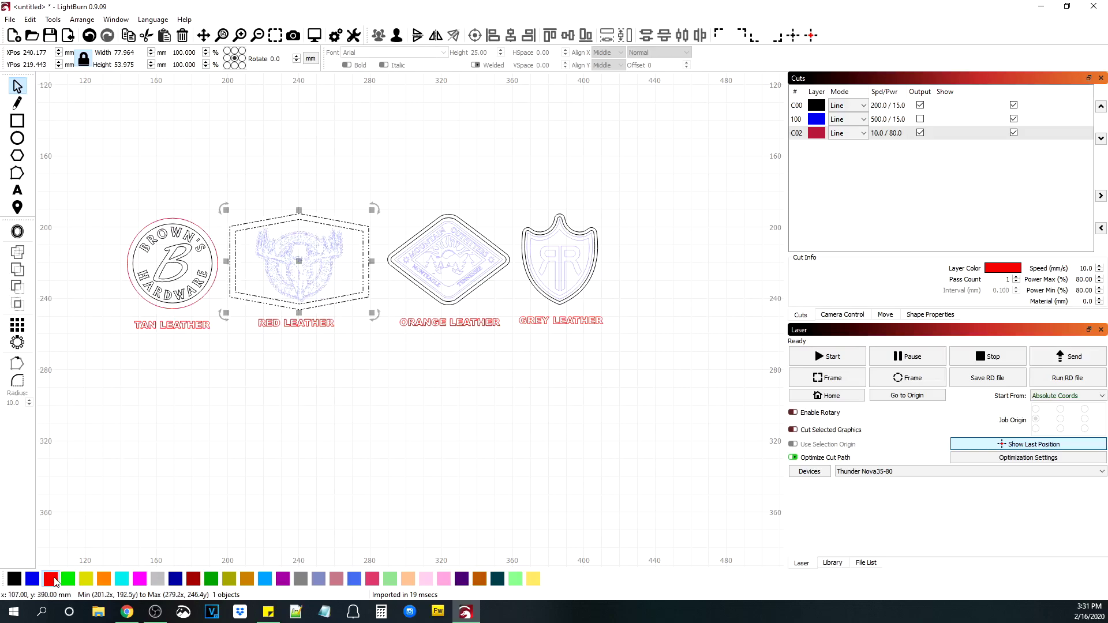
right_click(310, 254)
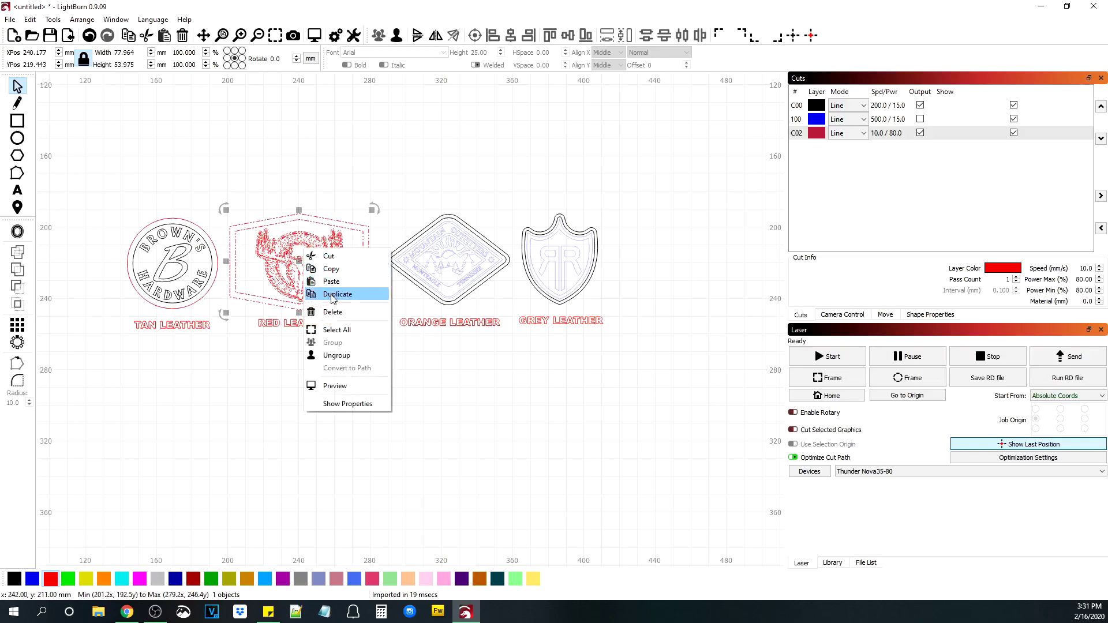
left_click(336, 355)
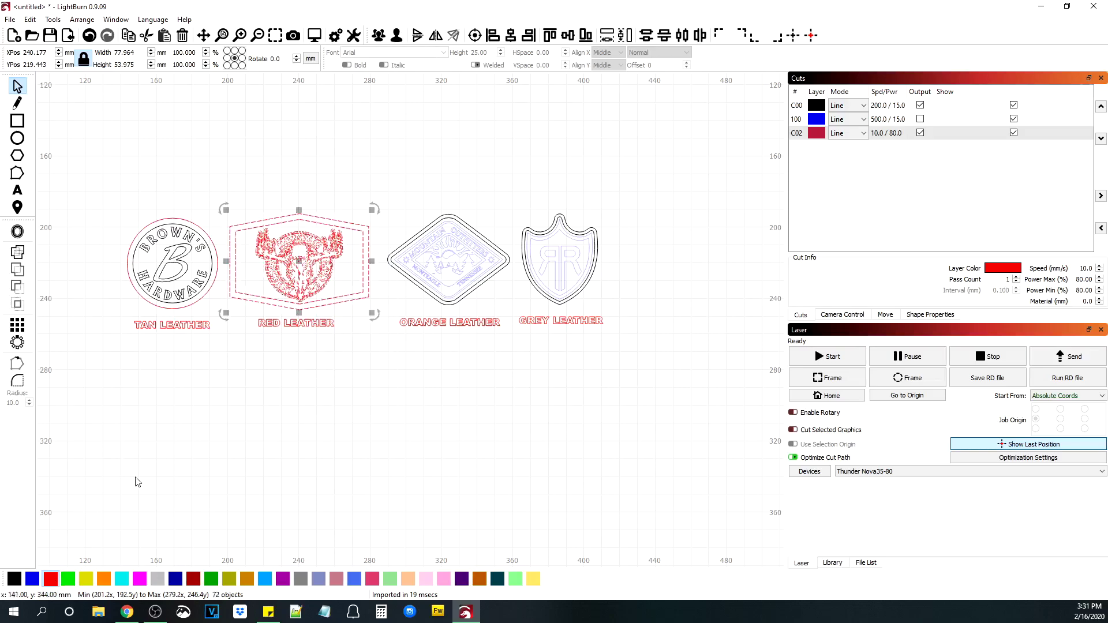
left_click(330, 310)
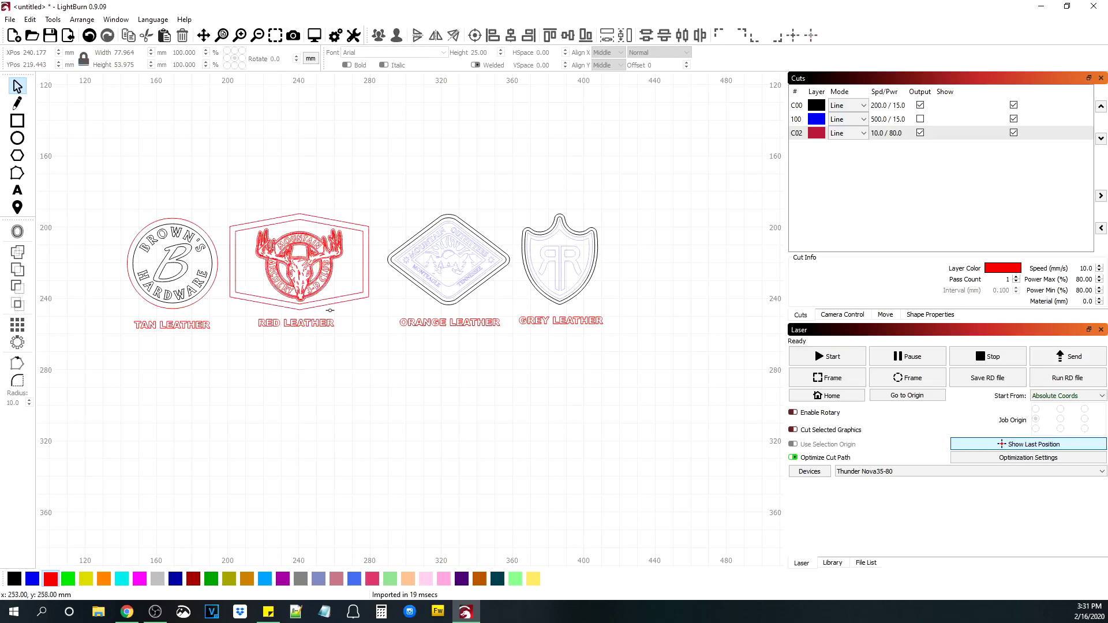
Step: Ungroup the diamond-shaped orange leather patch and the shield-shaped grey leather patch
left_click(430, 225)
right_click(434, 249)
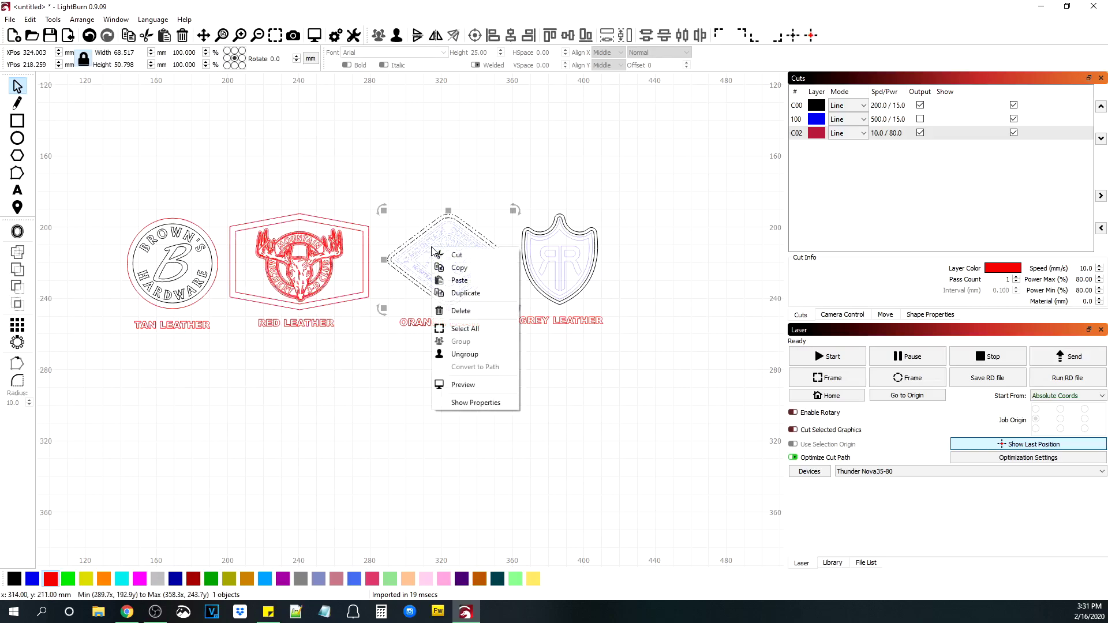
left_click(456, 353)
right_click(596, 244)
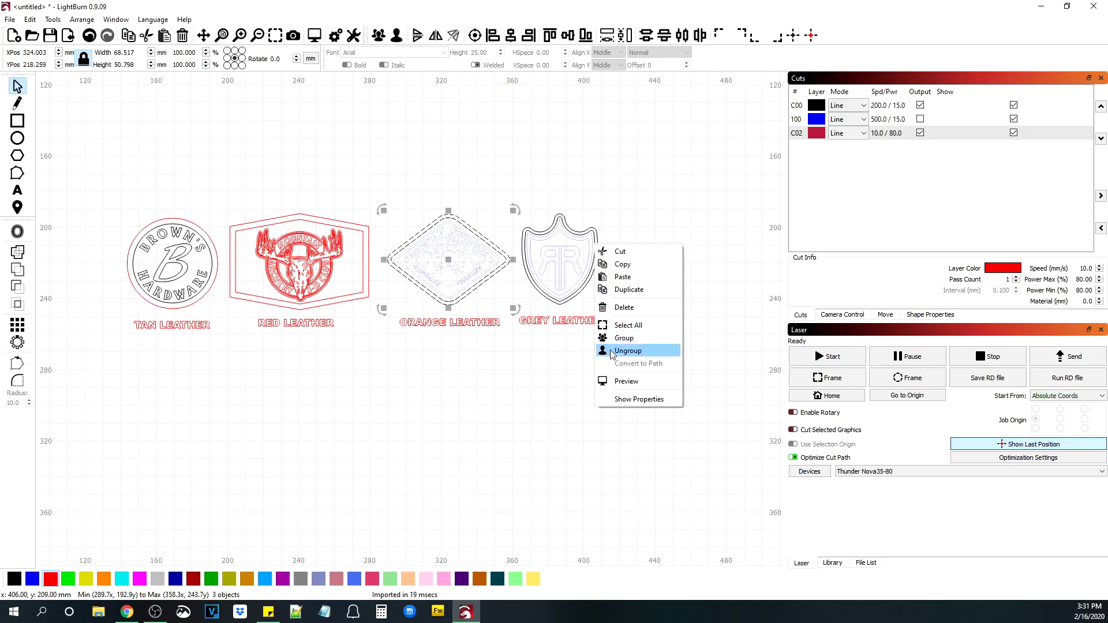
left_click(612, 350)
right_click(552, 250)
left_click(591, 249)
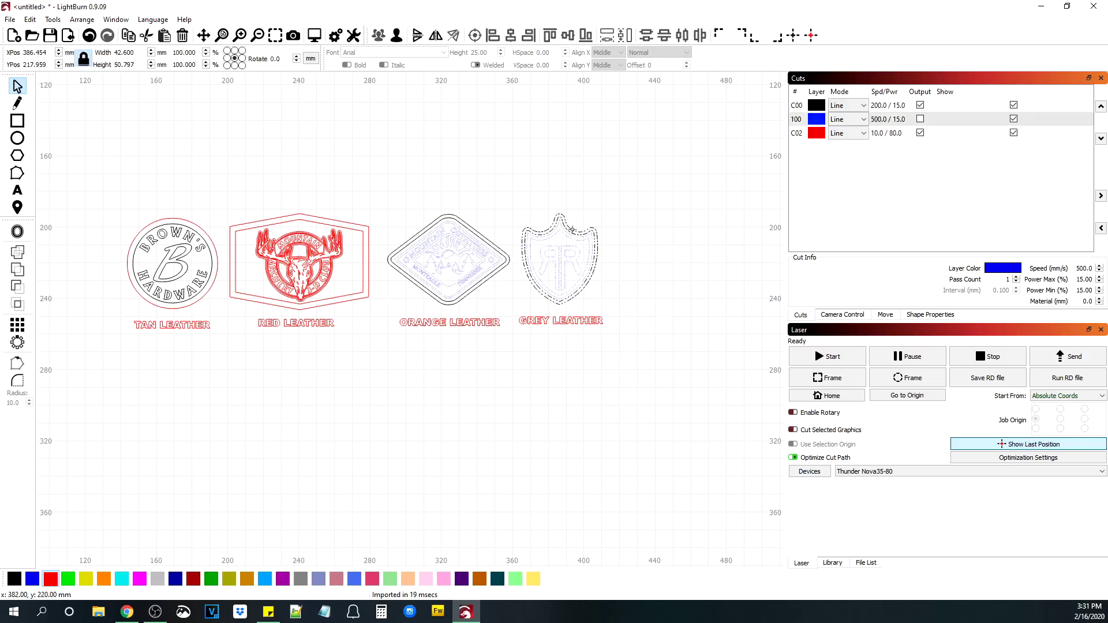
right_click(575, 215)
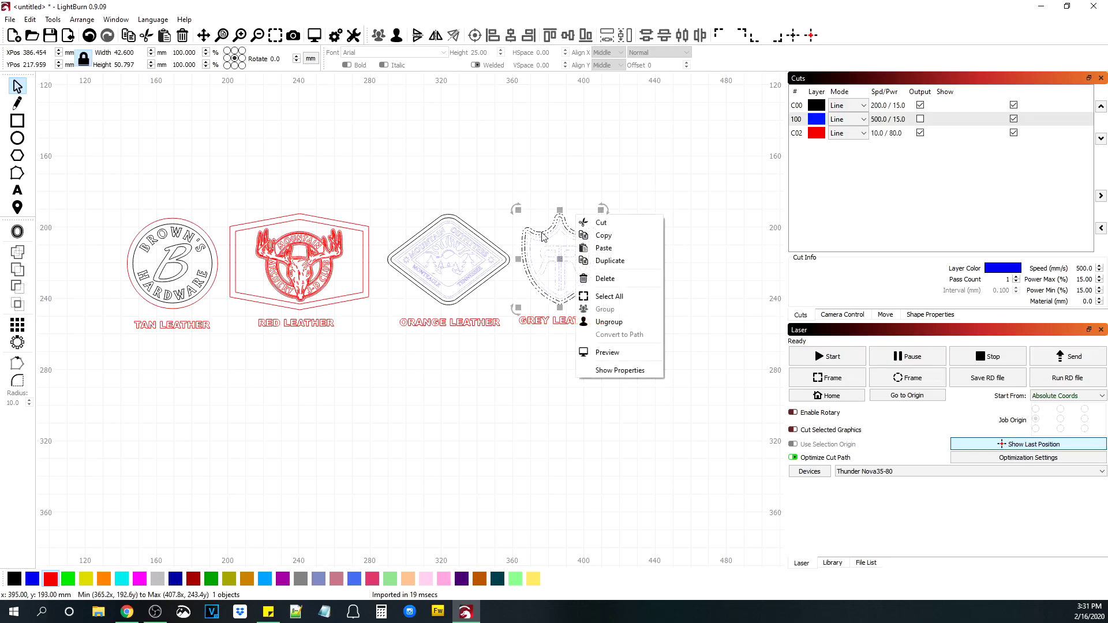
left_click(606, 319)
Step: Assign the outer outlines of the diamond and shield patches to the red layer, and the shield's inner stitch outline to blue
left_click(446, 211)
left_click(434, 225)
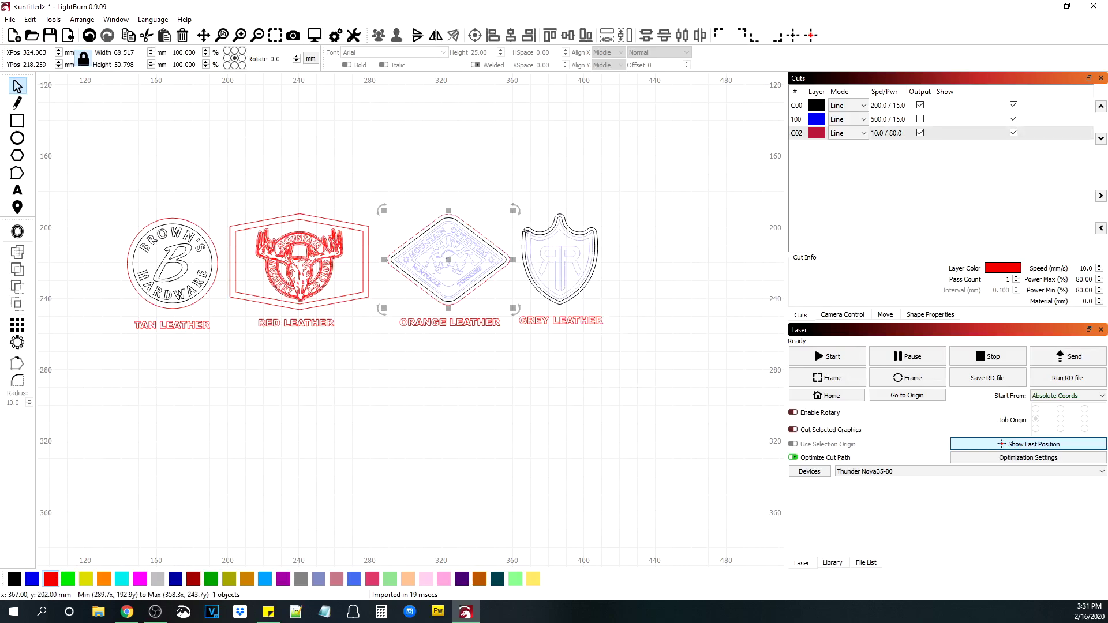
left_click(525, 229)
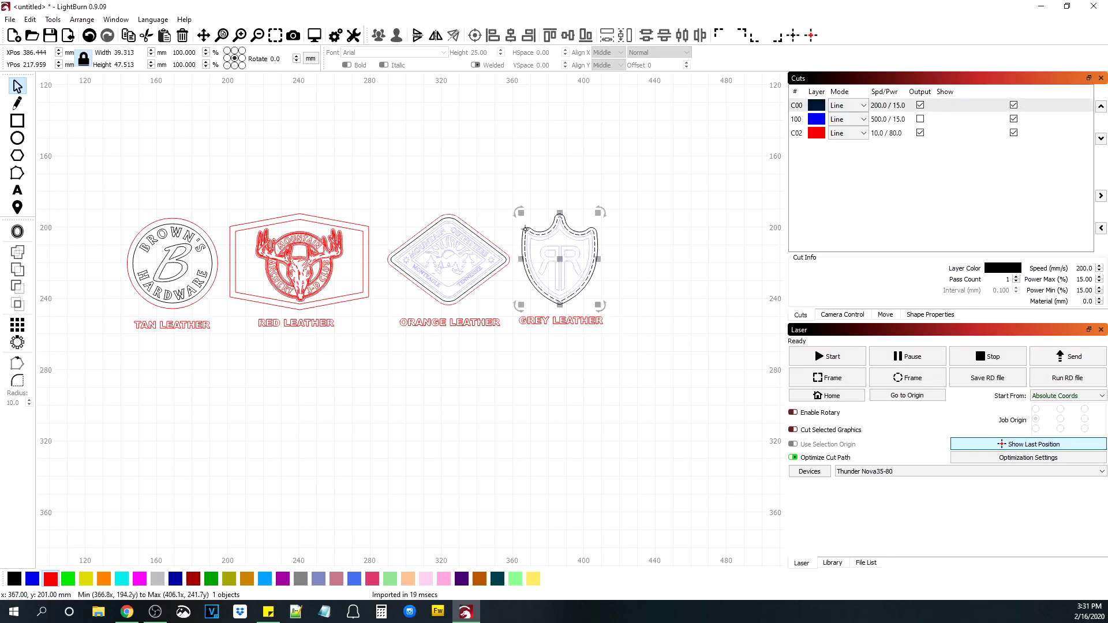
left_click(52, 578)
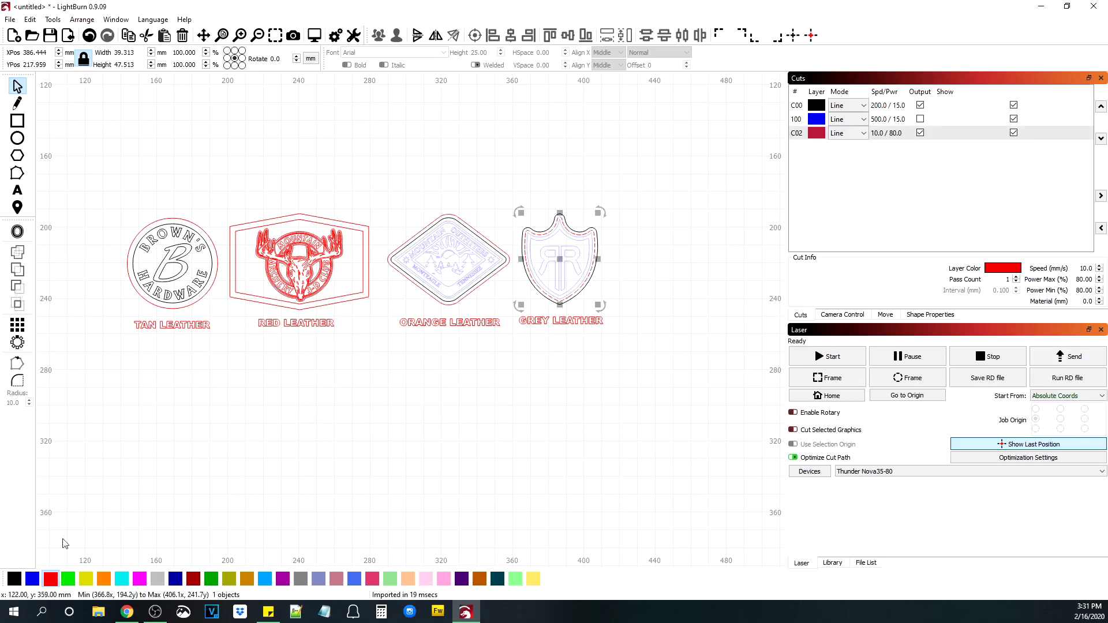
left_click(32, 579)
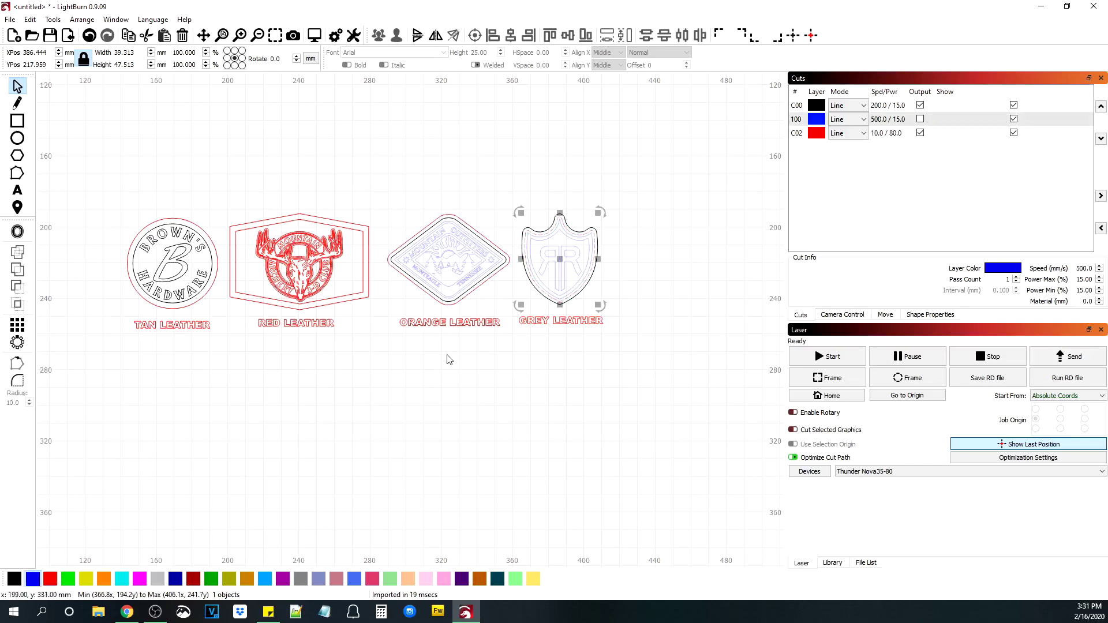
left_click(523, 229)
left_click(51, 579)
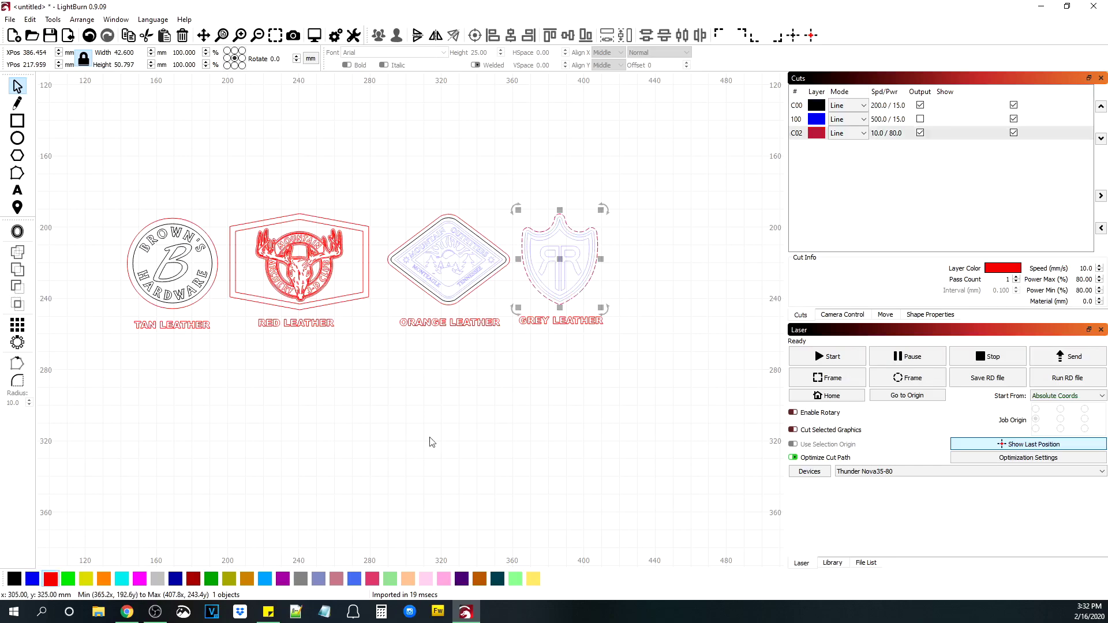
Step: Clear the selection and switch the blue layer's output on to examine its shapes, and switch it off again
key("Escape")
left_click(920, 119)
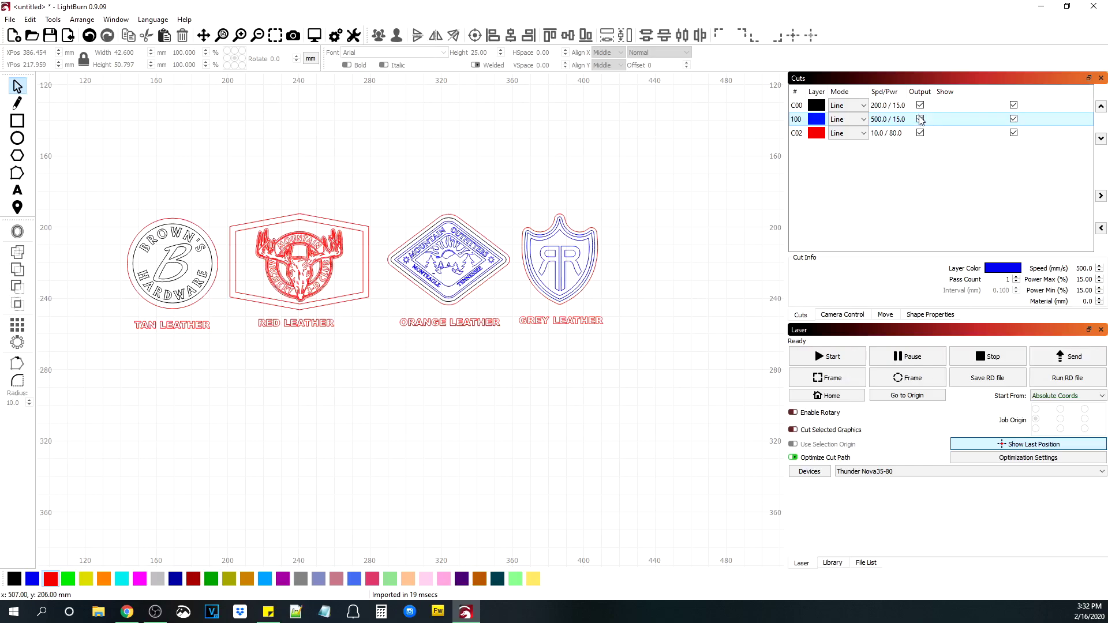
left_click(920, 119)
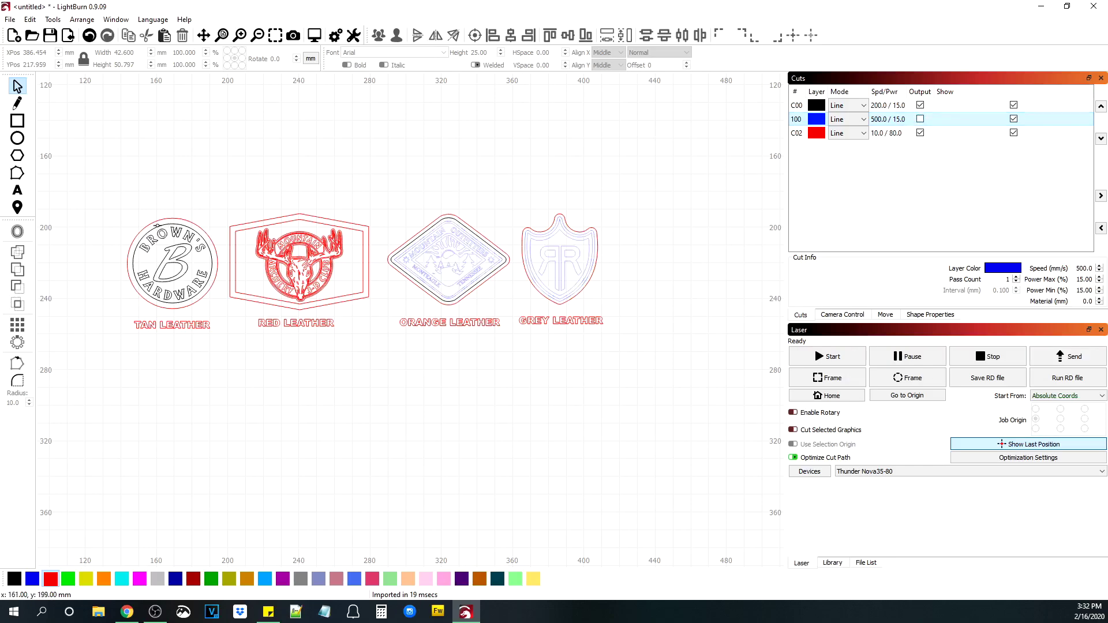
Step: Assign the inner stitch outlines of the round, hexagonal and diamond patches to the blue layer
left_click(157, 227)
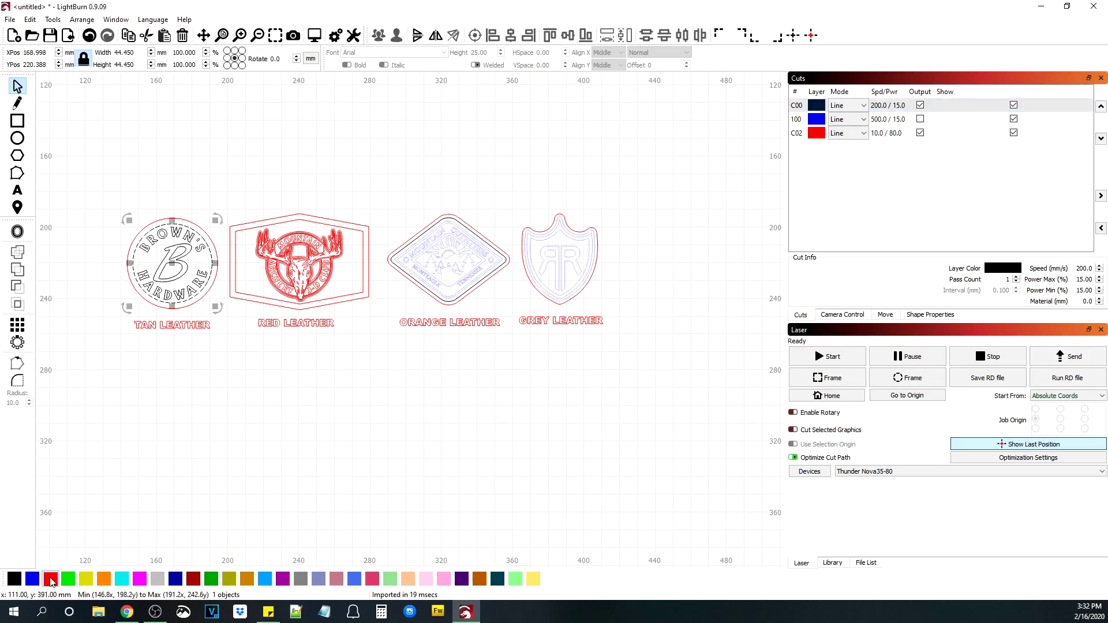
left_click(32, 579)
left_click(252, 300)
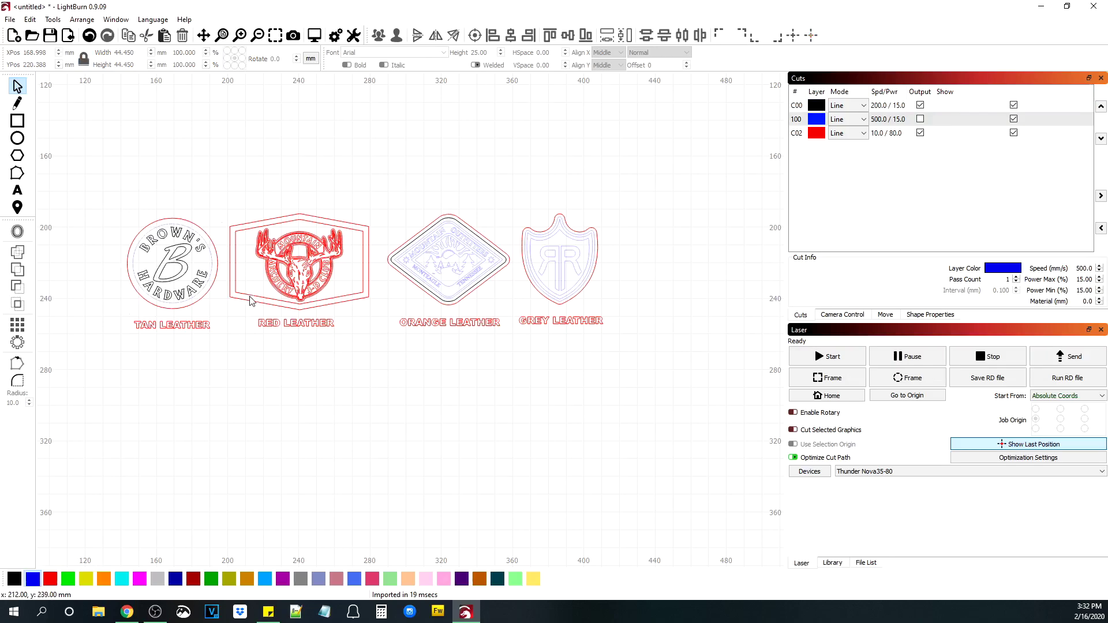
left_click(252, 300)
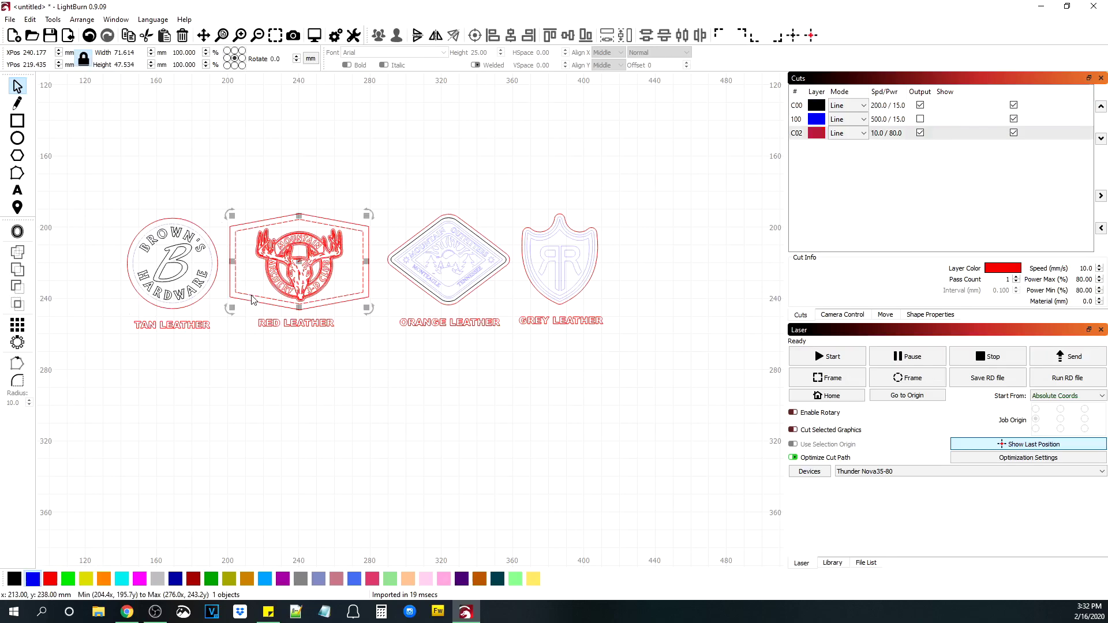
left_click(33, 579)
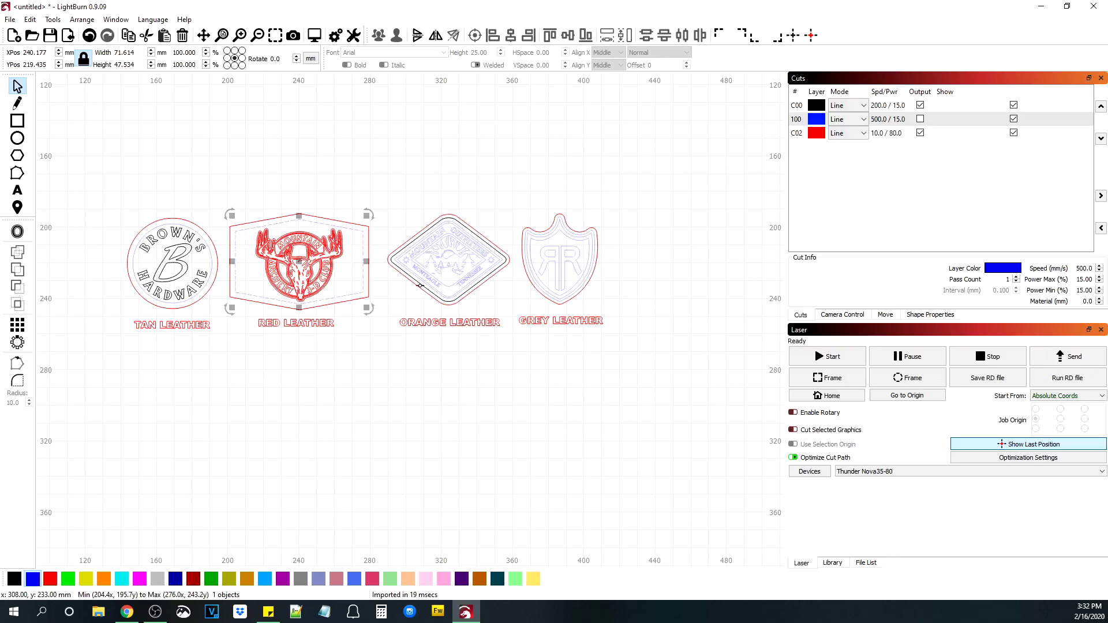
left_click(420, 285)
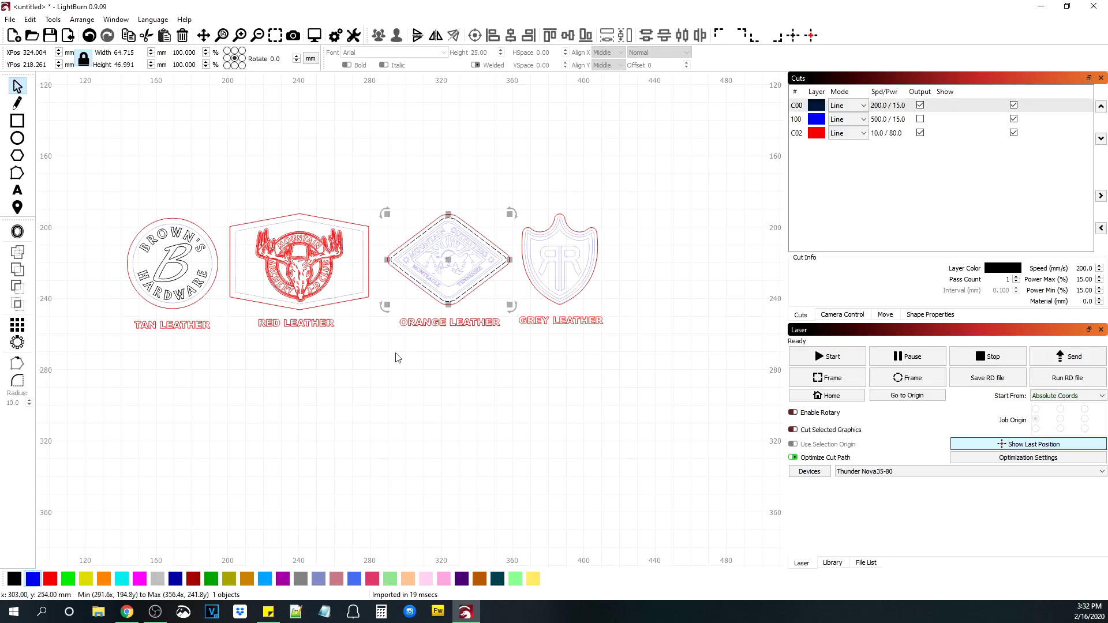
left_click(37, 580)
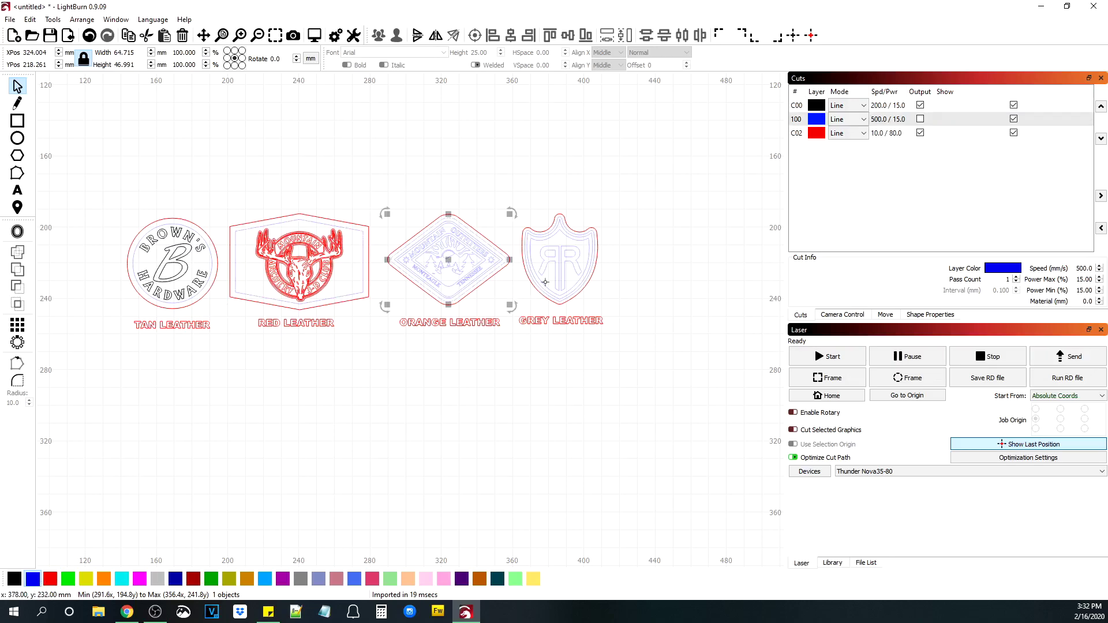
scroll(560, 254, "up", 5)
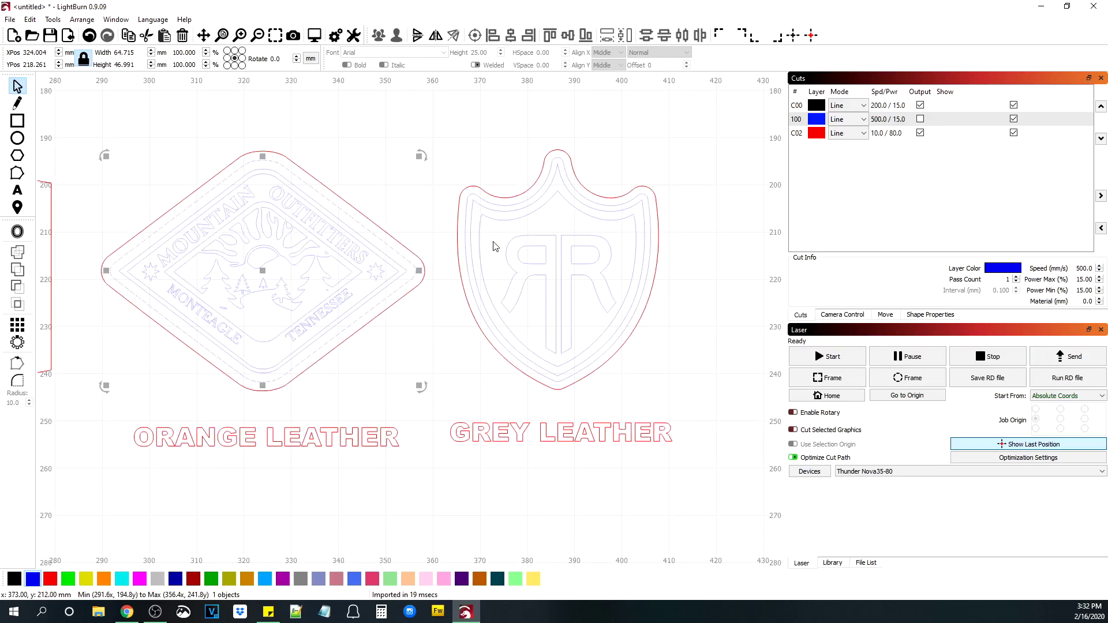
Step: Assign the shield patch's inner artwork to the black layer and set that layer's mode to Fill
left_click(500, 205)
left_click(501, 211)
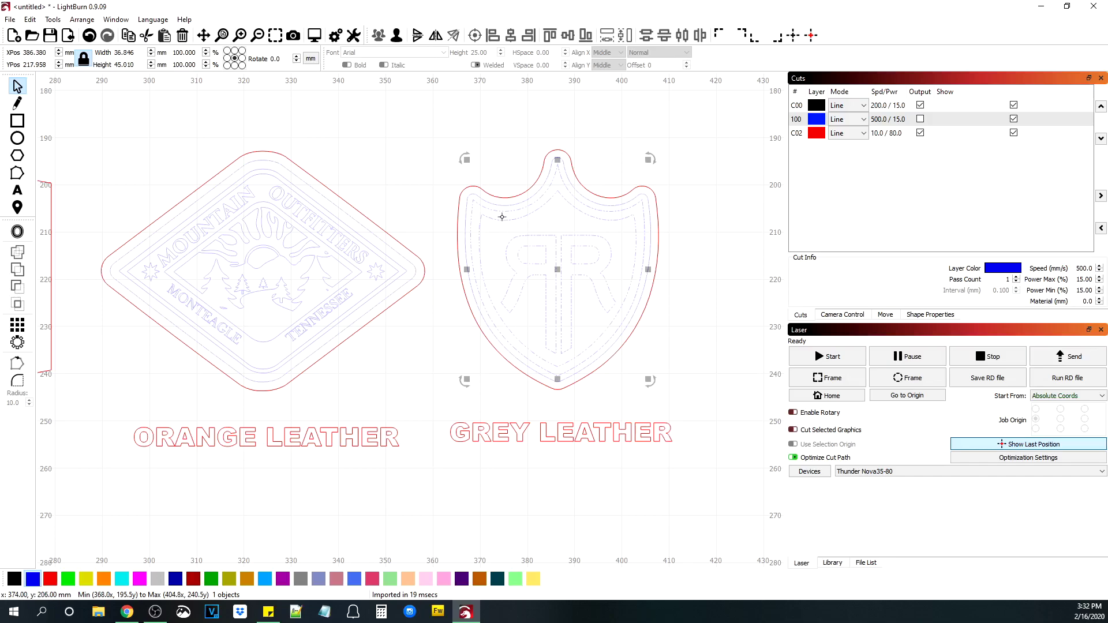
left_click(15, 579)
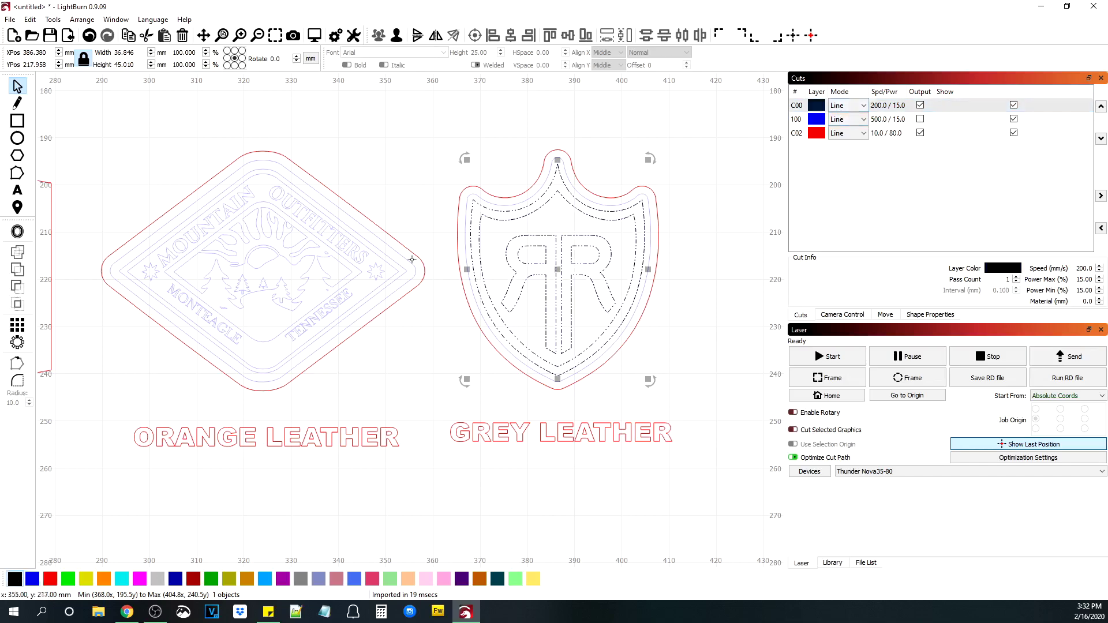
left_click(849, 105)
left_click(842, 125)
Step: Assign the diamond patch's inner border, lettering and mountain artwork to the black layer, covering the whole patch
left_click(198, 248)
left_click(207, 203)
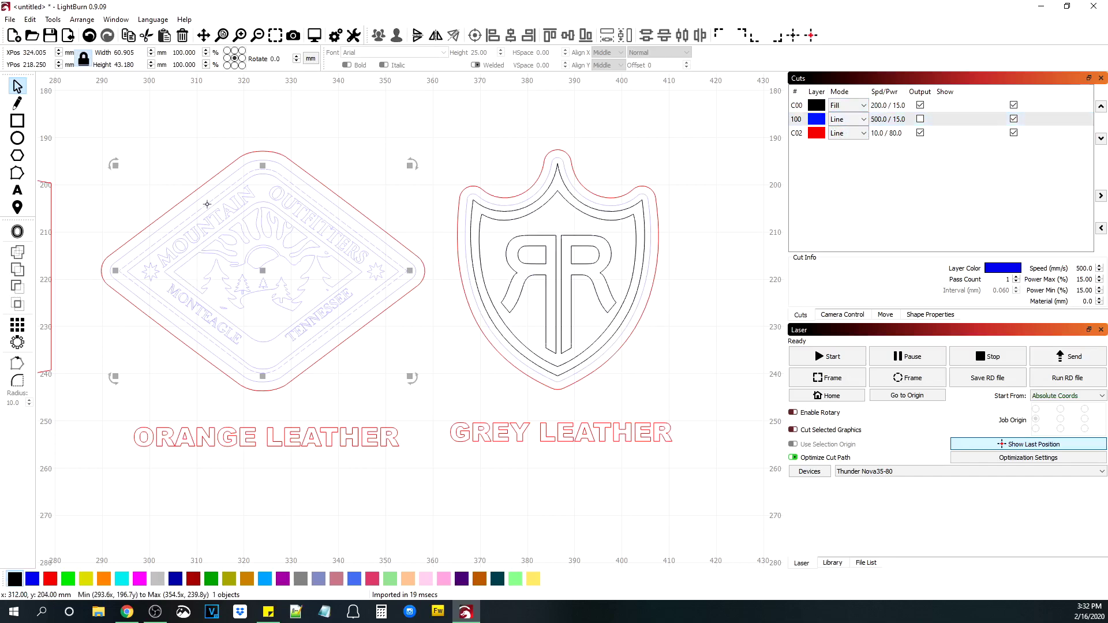
left_click(13, 580)
left_click(321, 350)
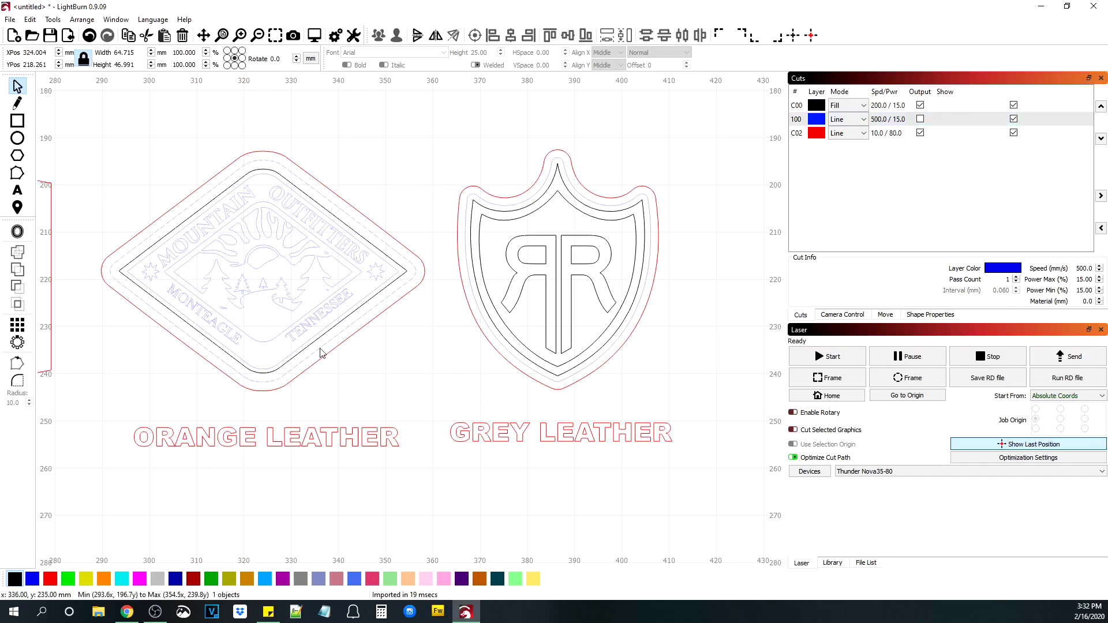
left_click_drag(330, 334, 209, 203)
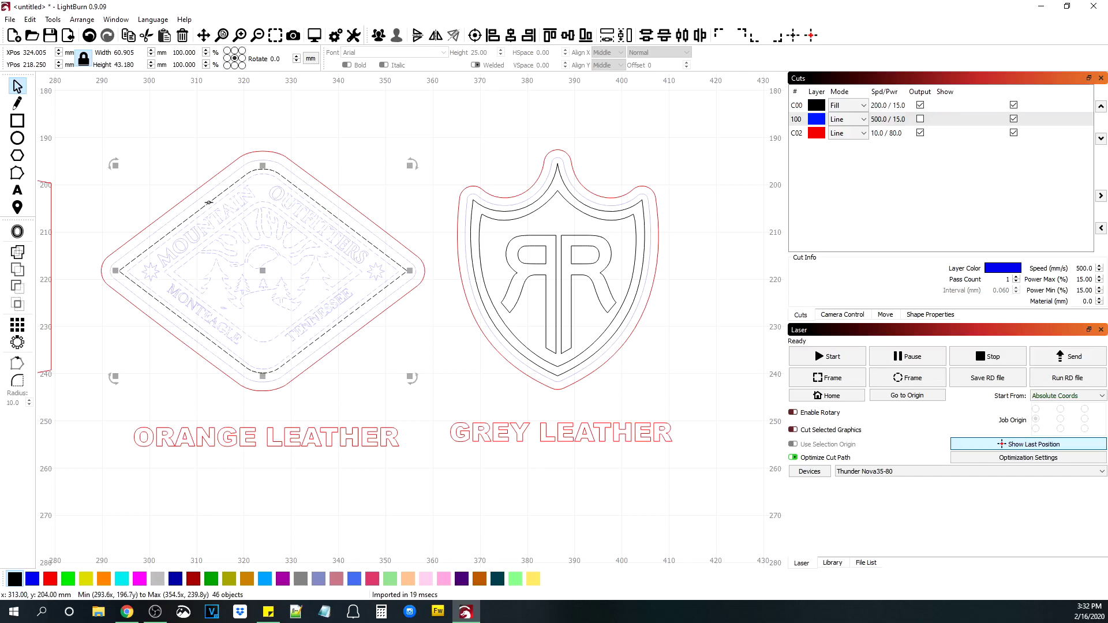
left_click(18, 580)
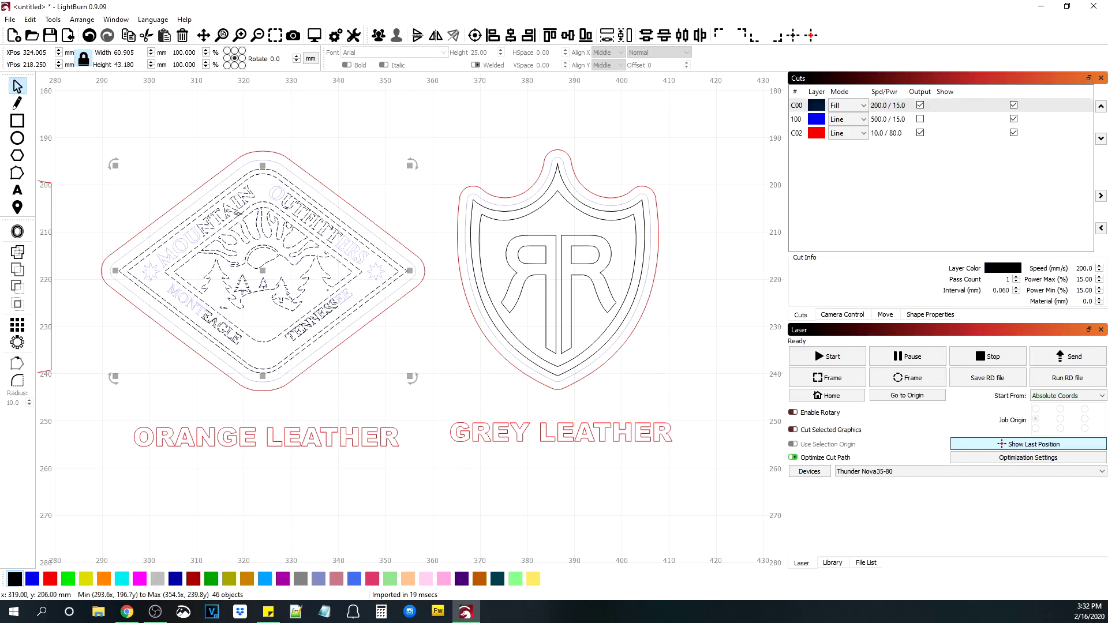
left_click(370, 394)
left_click_drag(426, 413, 99, 109)
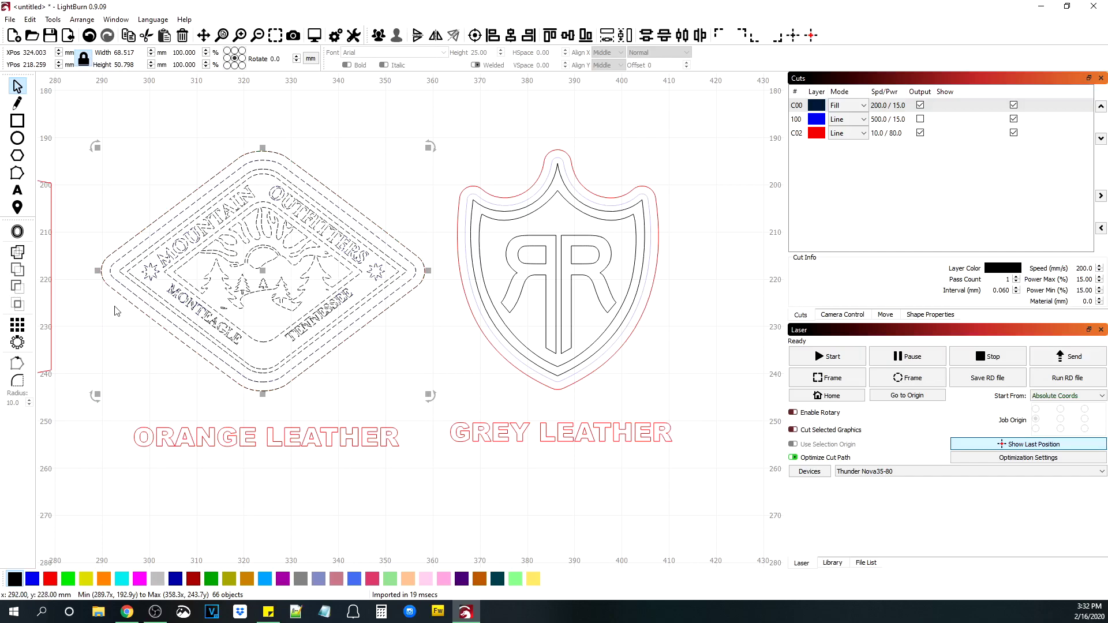
Step: Reassign the diamond patch's outer outline to the red layer and its stitch outline to the blue layer
left_click(183, 171)
left_click(181, 208)
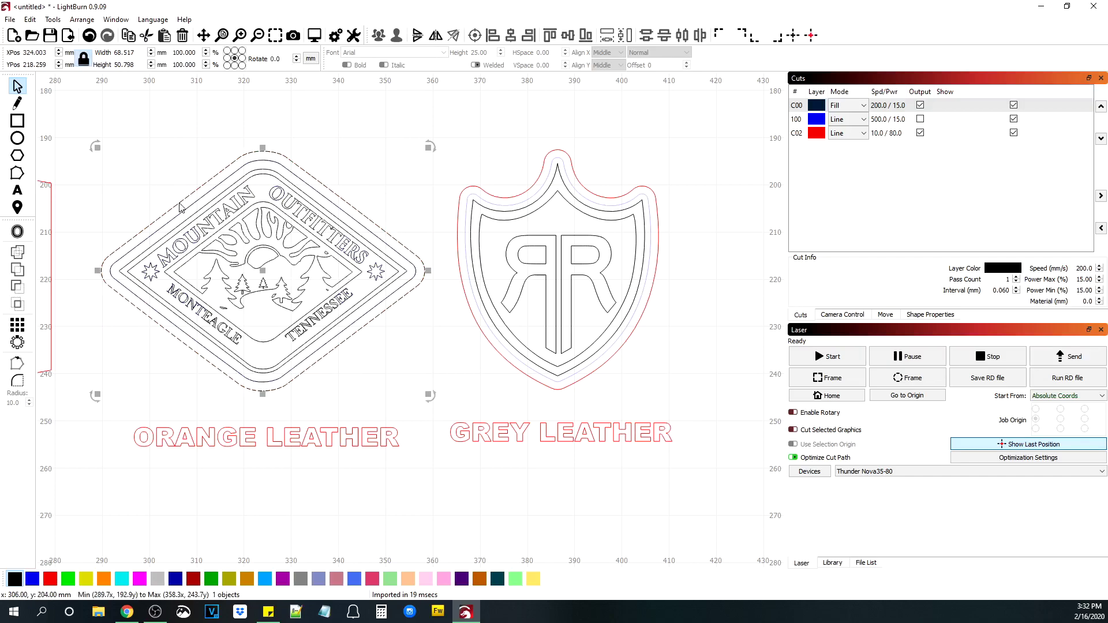
left_click(51, 578)
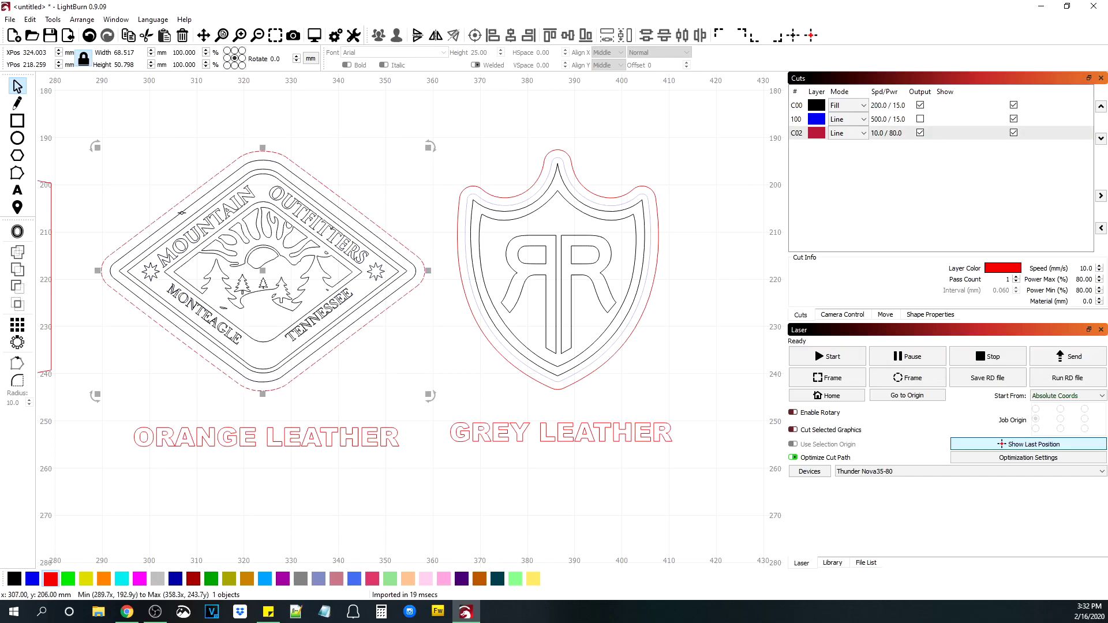
left_click(182, 213)
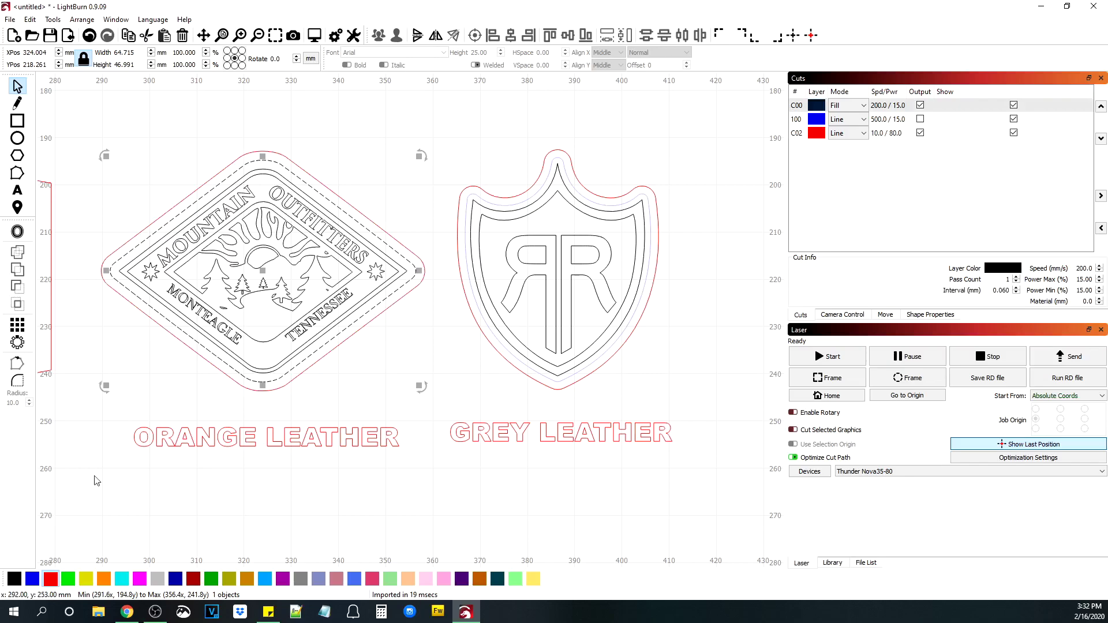
left_click(32, 579)
left_click(310, 384)
Step: Assign the hexagonal patch's inner shapes to the black layer, then return its stitch outline to blue
scroll(366, 275, "down", 2)
scroll(250, 331, "down", 3)
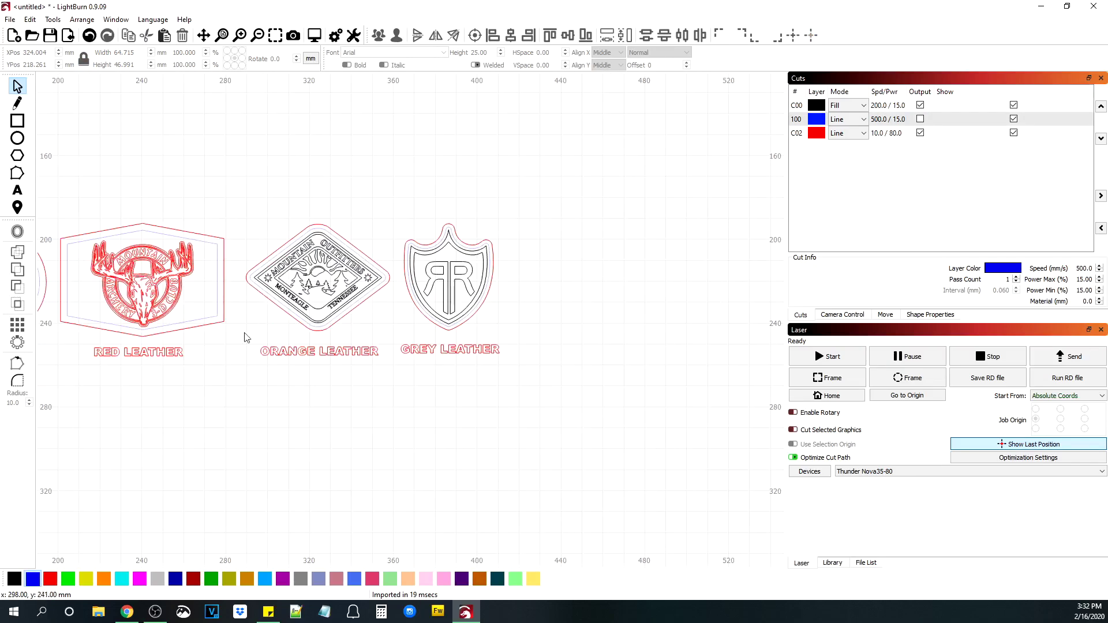
left_click_drag(106, 254, 226, 350)
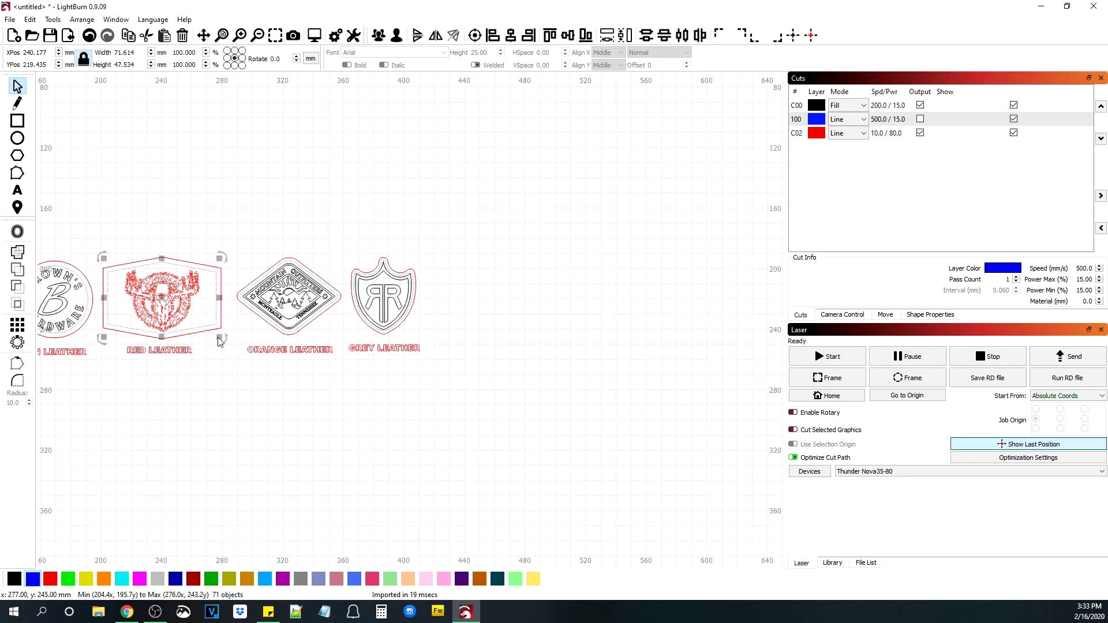
left_click(15, 579)
left_click(206, 256)
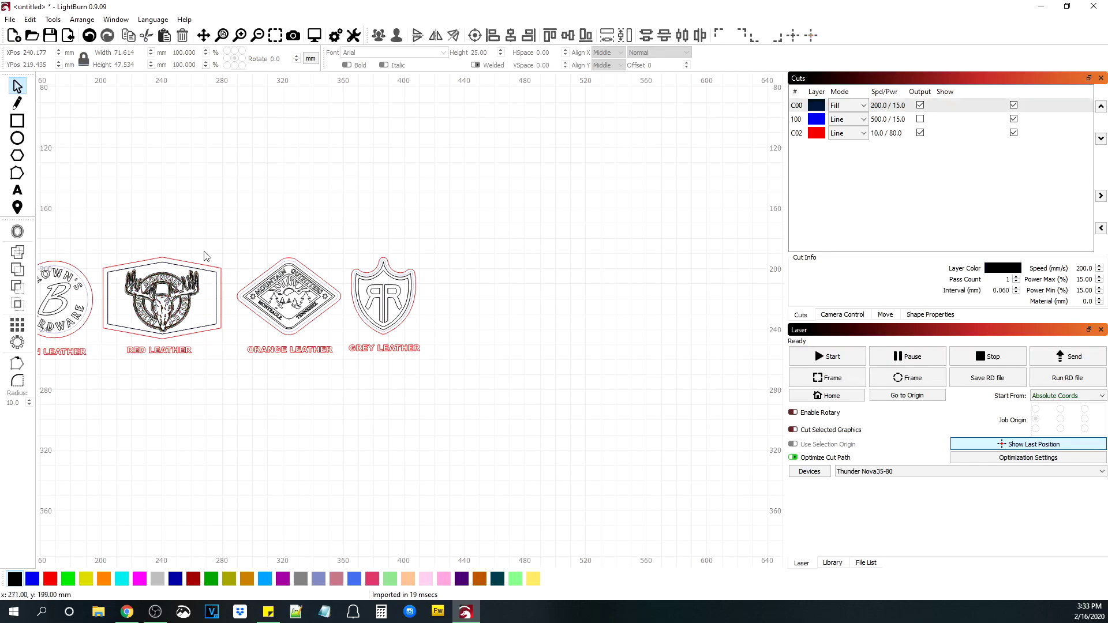
left_click(177, 270)
left_click(32, 579)
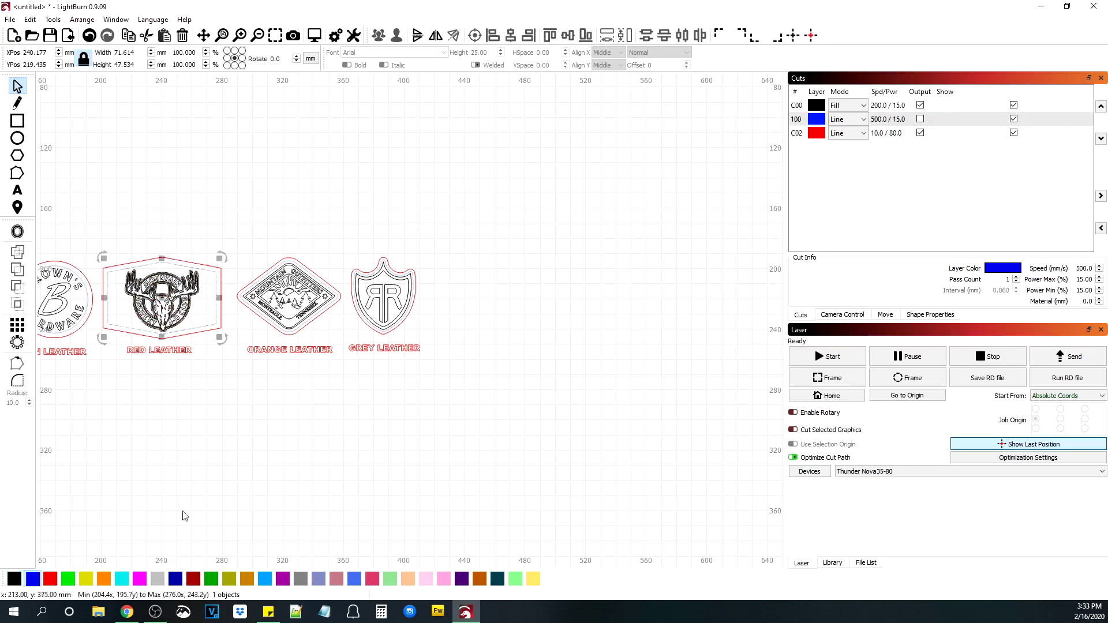
left_click(181, 514)
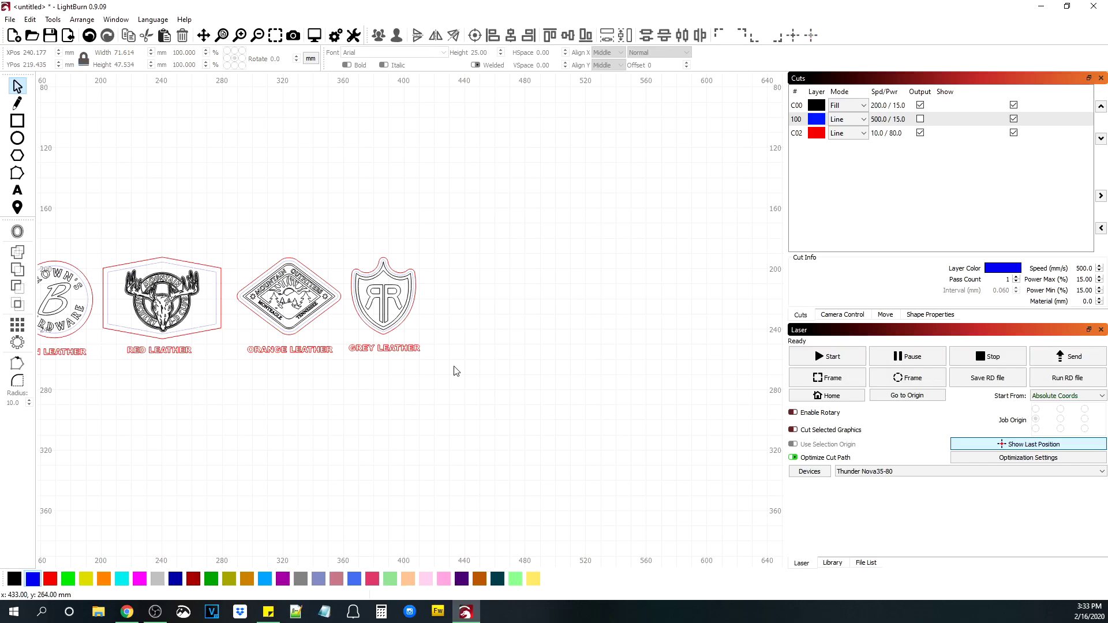
Step: Assign the row of leather-colour labels beneath the four patches to the blue layer
left_click_drag(442, 360, 33, 353)
left_click(32, 579)
left_click(427, 445)
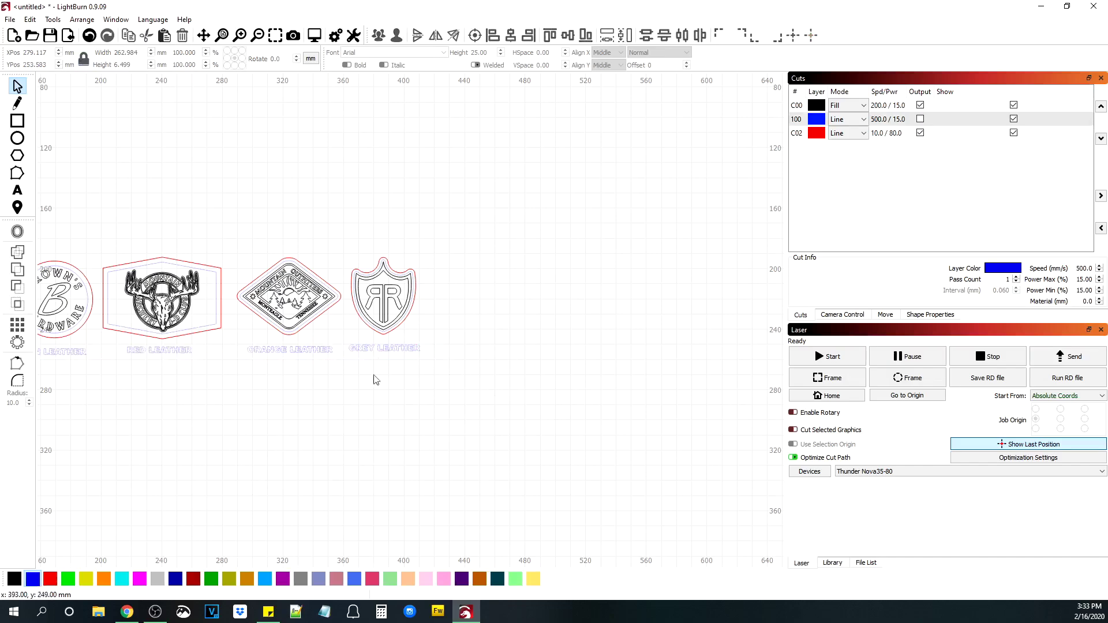
Step: Preview the laser job and examine the engraved artwork and cut outlines of the patches up close
left_click(315, 37)
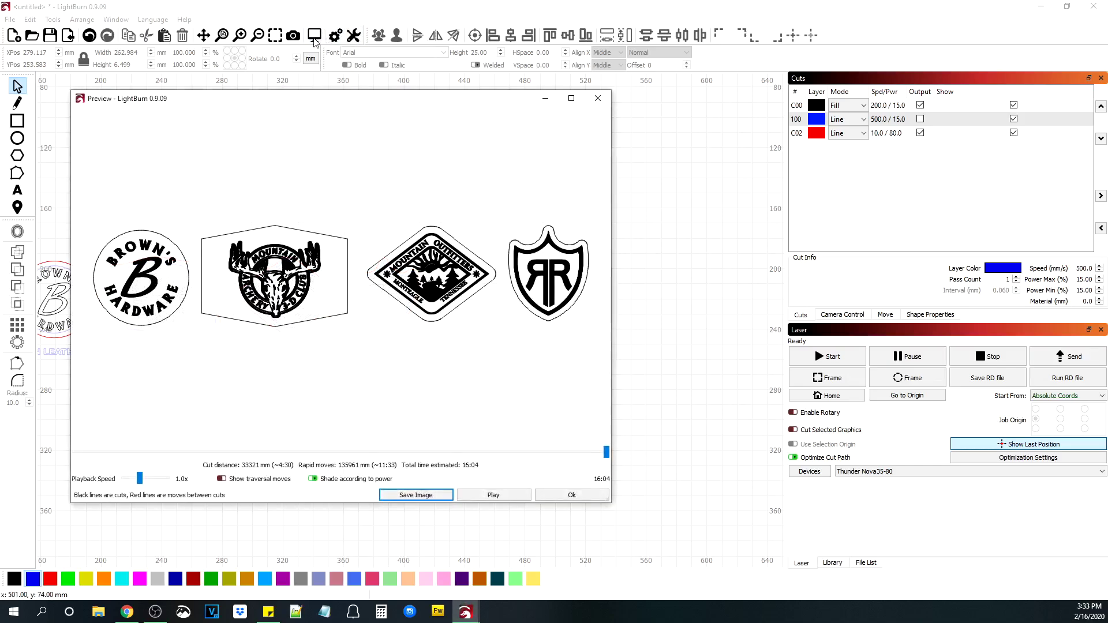
scroll(157, 274, "up", 3)
scroll(157, 338, "down", 2)
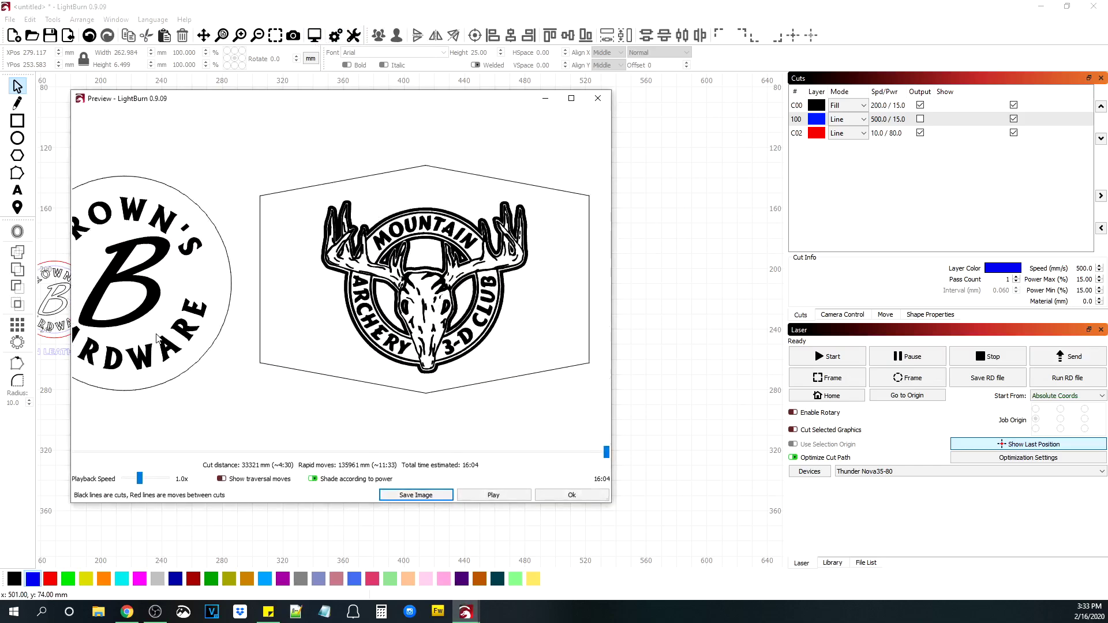
scroll(296, 356, "up", 4)
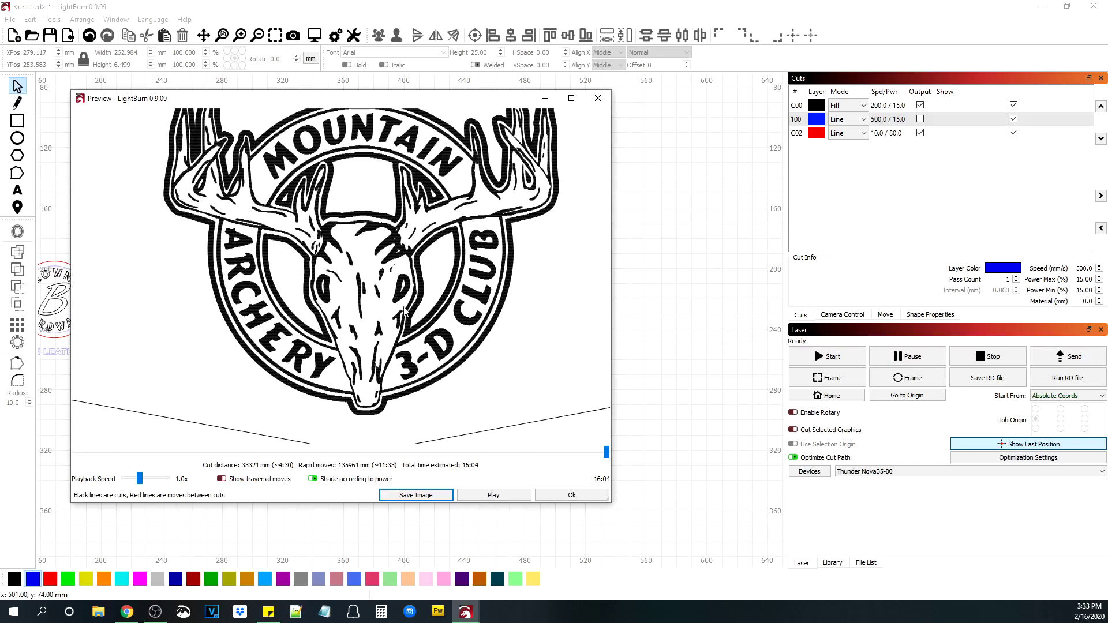
scroll(434, 286, "down", 3)
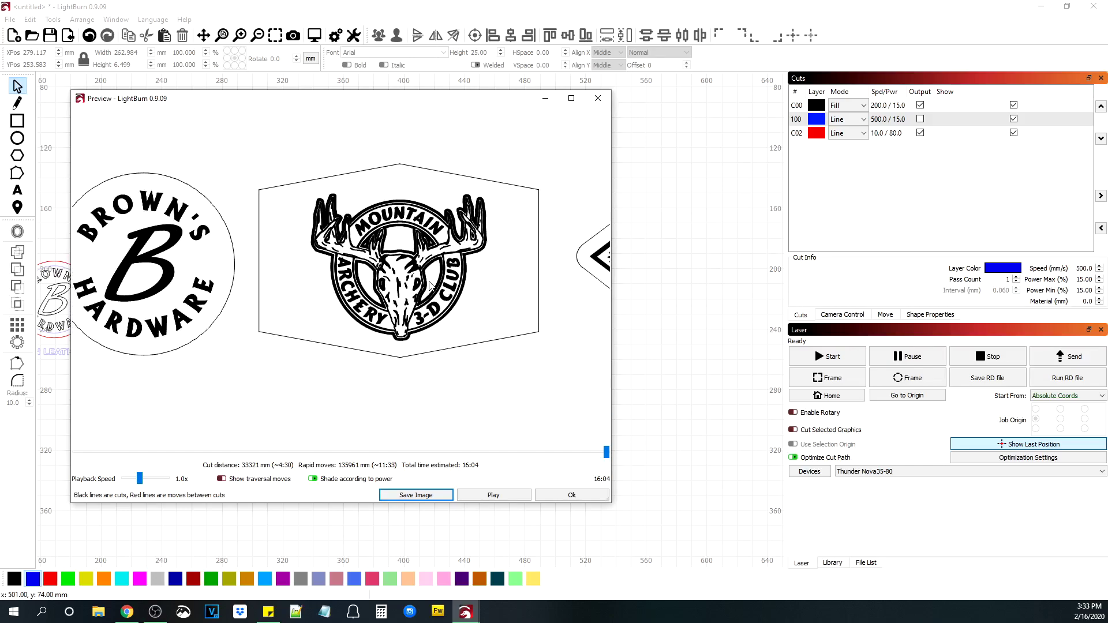
scroll(541, 276, "up", 4)
scroll(541, 276, "down", 4)
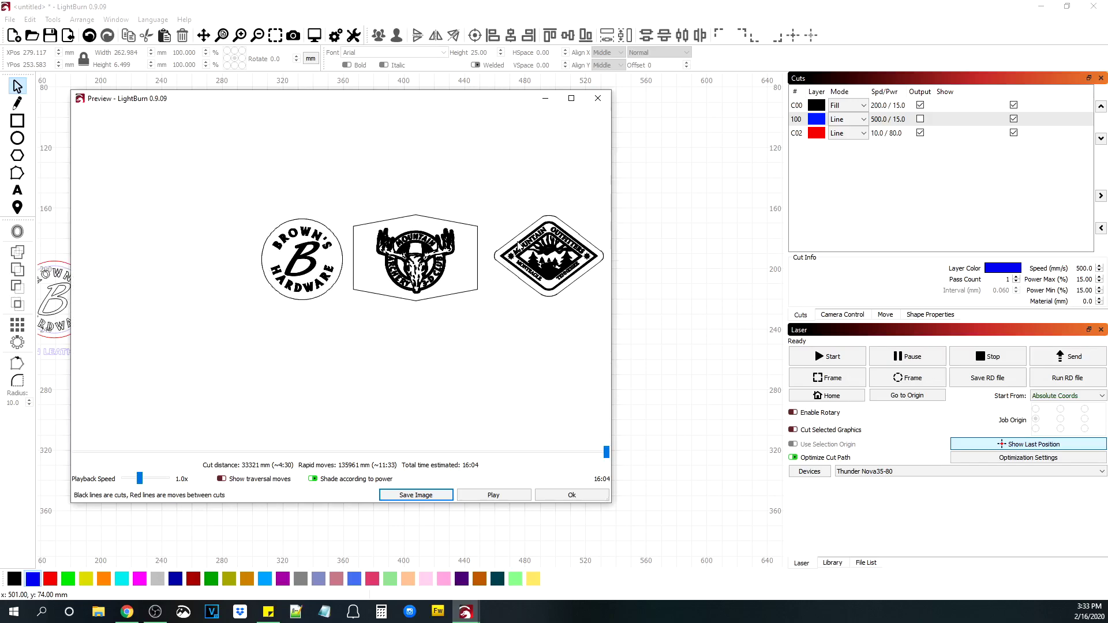
left_click(584, 498)
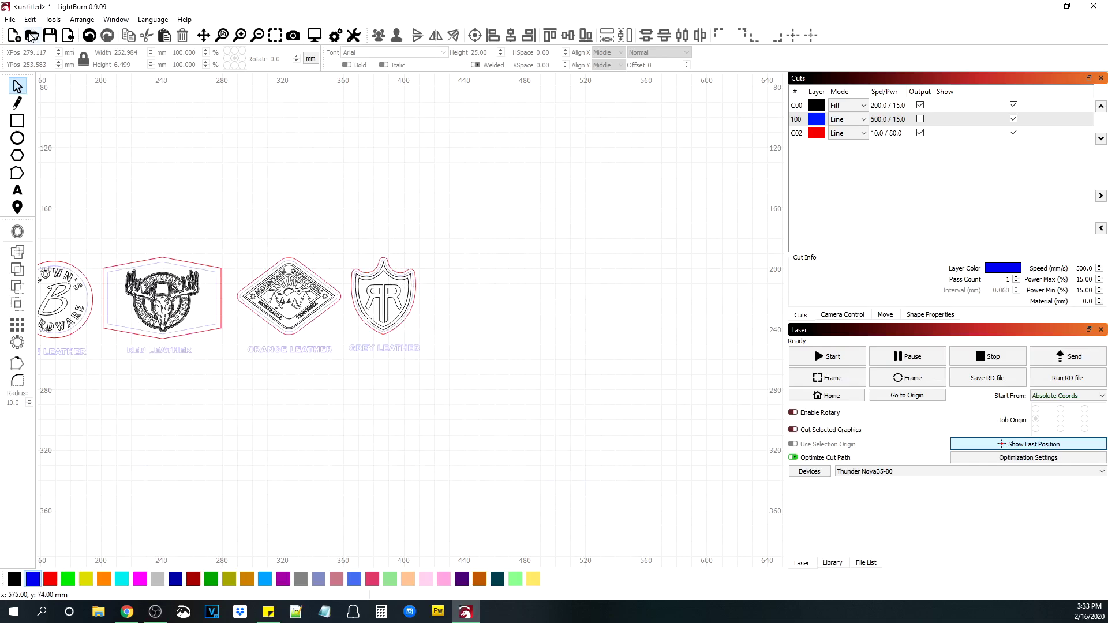
Step: Update the camera overlay so the leather strips on the laser bed show behind the designs
left_click(831, 314)
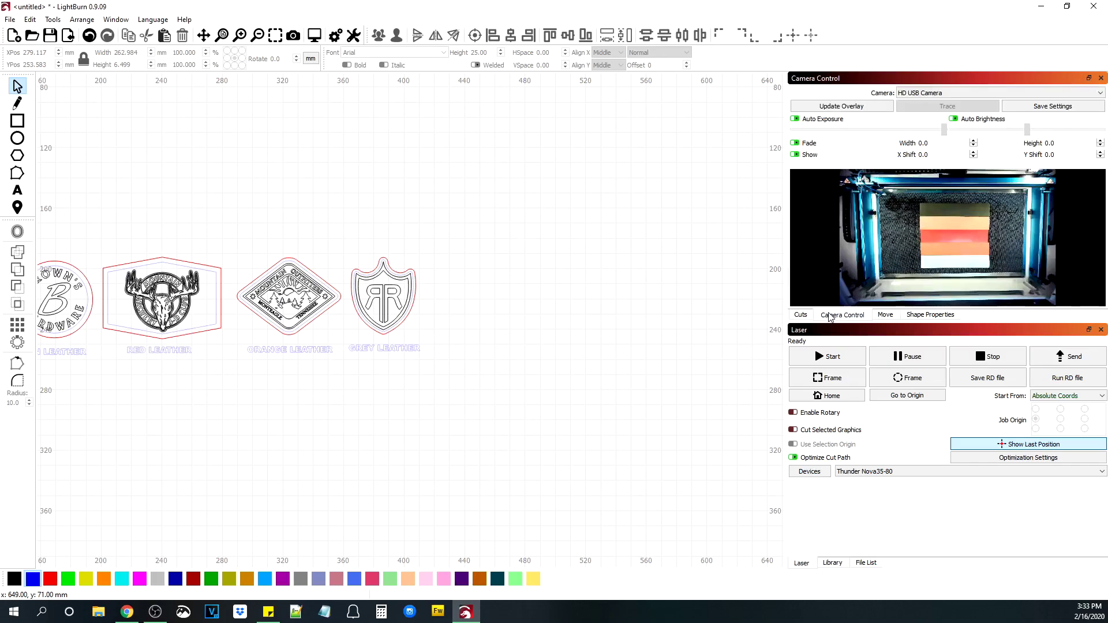
left_click(831, 108)
scroll(512, 361, "down", 5)
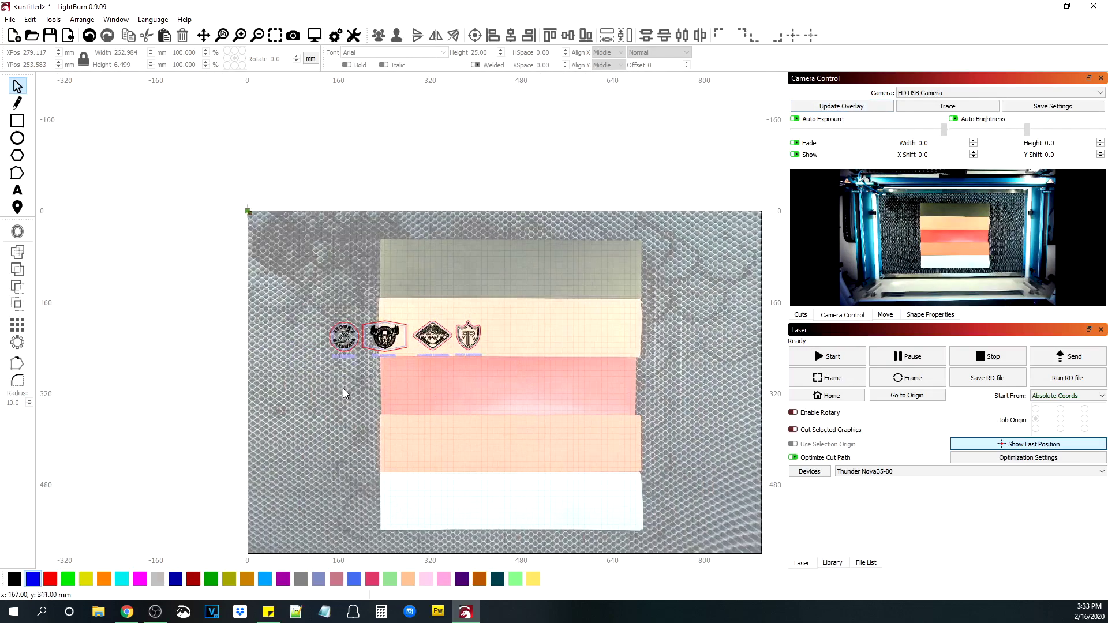
scroll(347, 381, "up", 6)
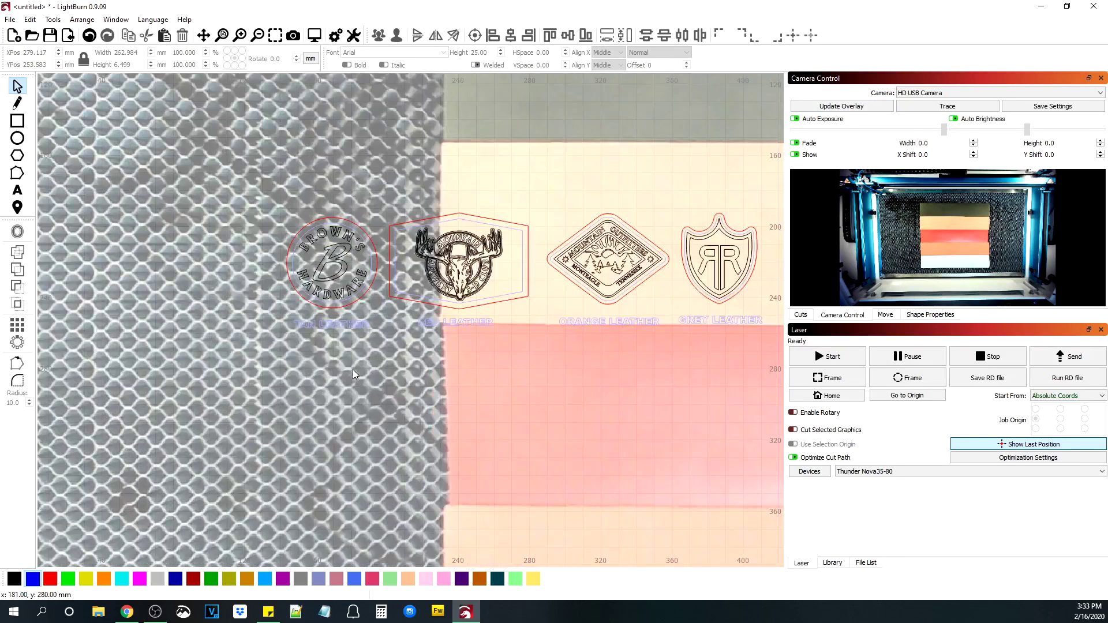
scroll(348, 369, "down", 1)
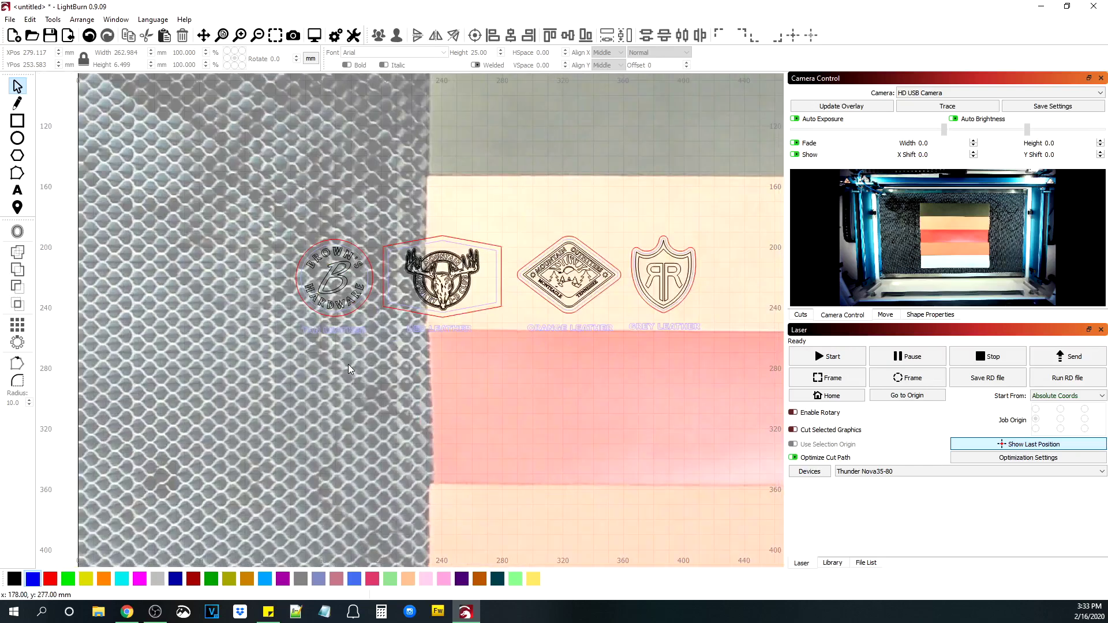
left_click(369, 320)
right_click(340, 276)
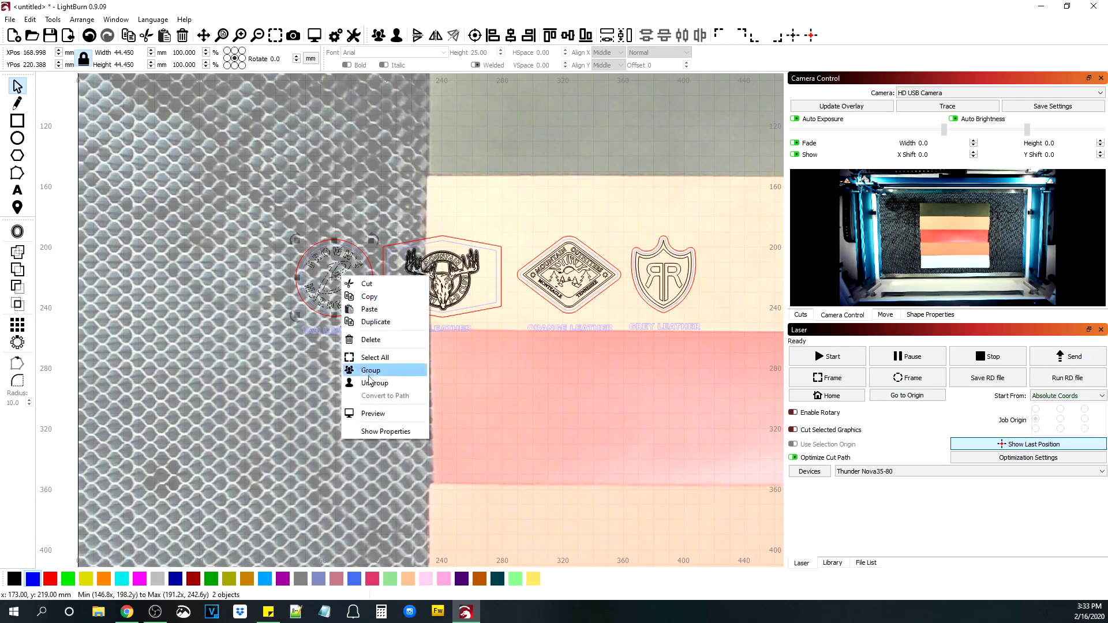
left_click(370, 371)
left_click_drag(334, 278, 743, 259)
left_click(347, 361)
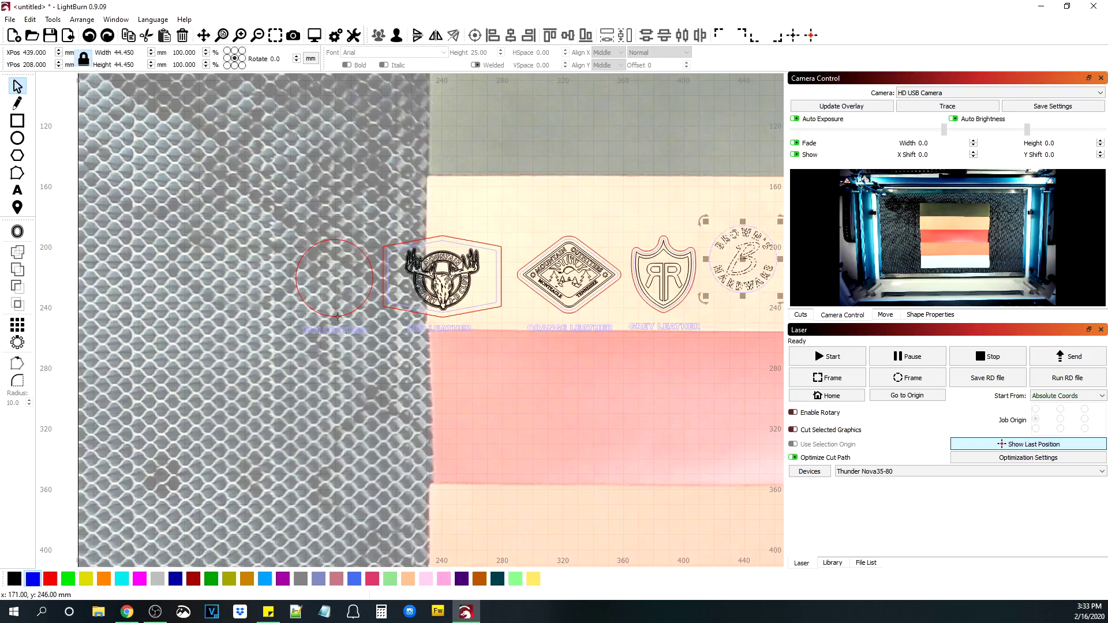
key("ctrl+z")
Step: Delete the label beneath the round patch and move the whole grouped patch onto the cream leather strip, at about X 435, Y 189
left_click_drag(352, 342, 293, 317)
left_click(324, 252)
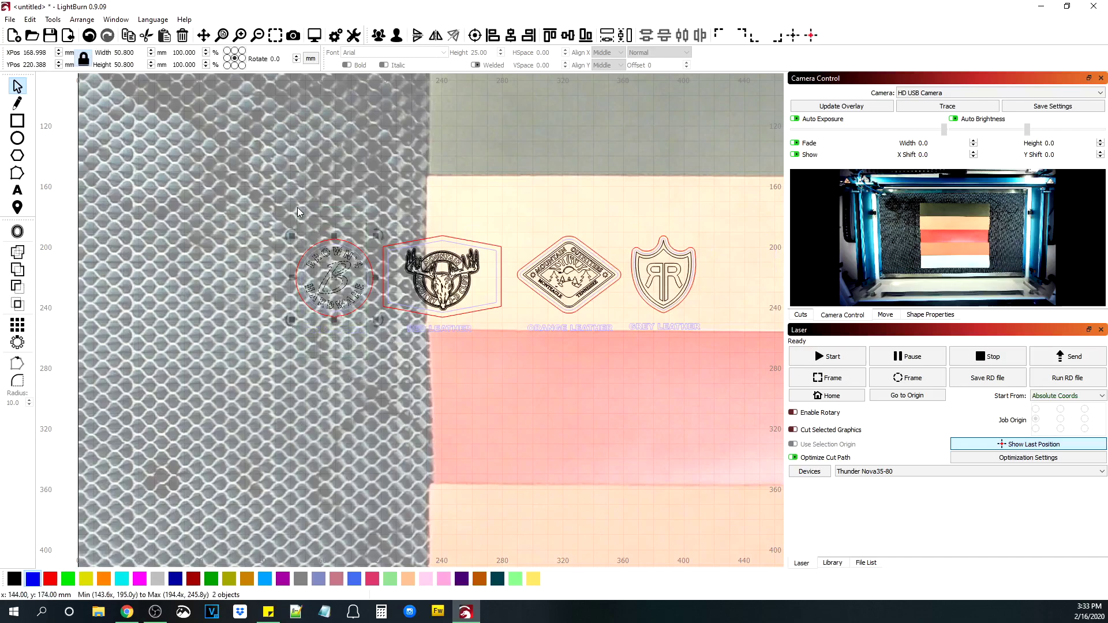
right_click(324, 248)
left_click_drag(337, 283, 740, 236)
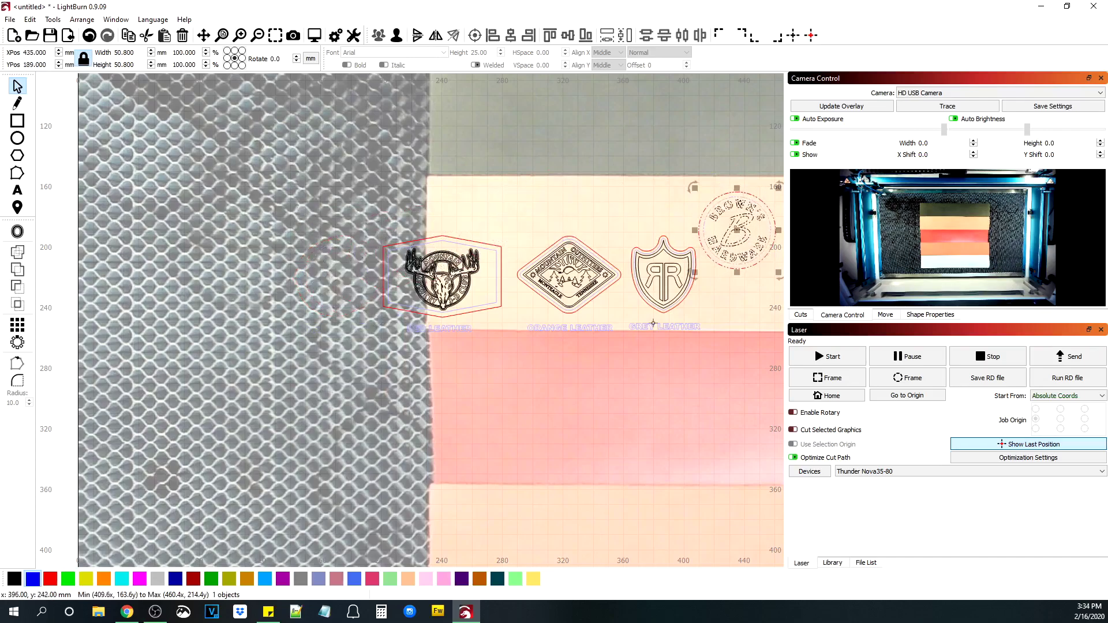
Step: Delete the RED LEATHER label and move the grouped hexagonal patch onto the red leather strip, at about X 285, Y 298
left_click(435, 328)
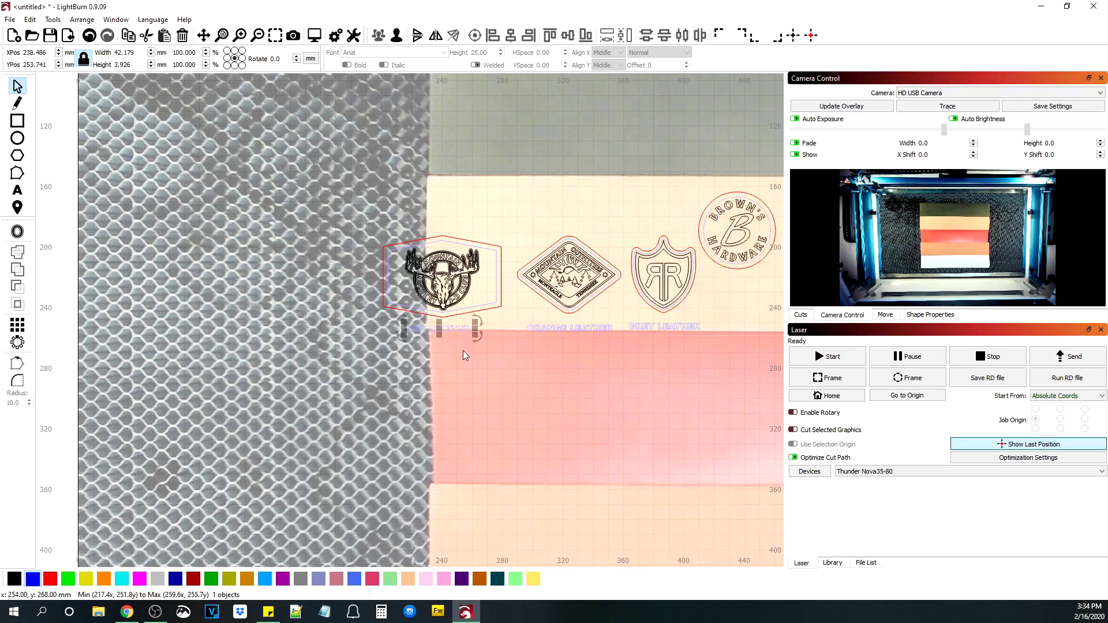
key("Delete")
left_click(442, 277)
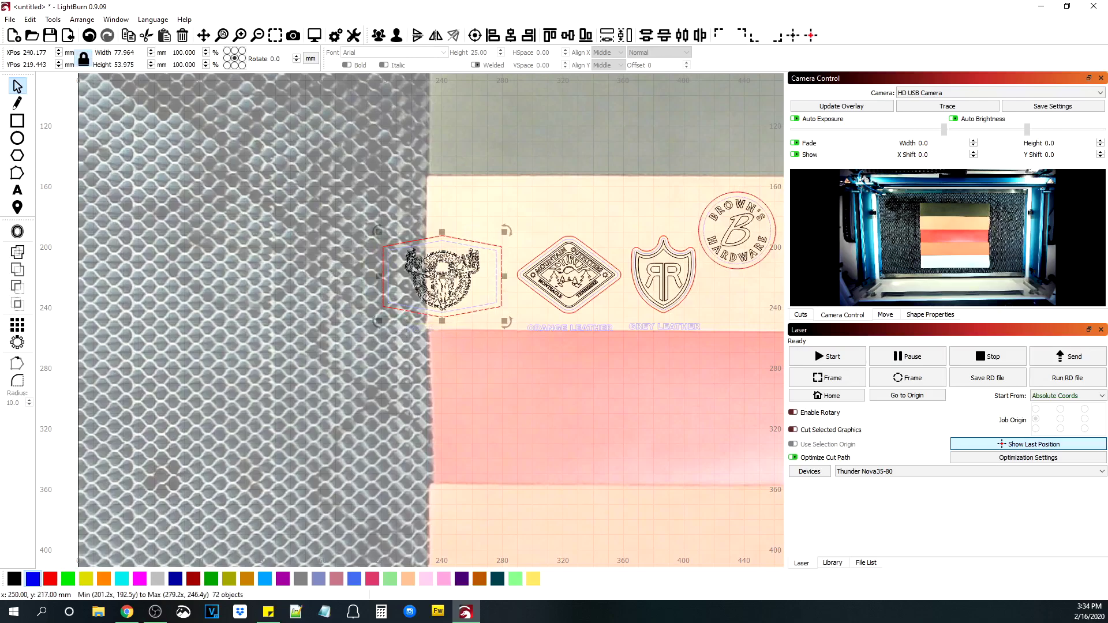
right_click(460, 267)
left_click(474, 365)
left_click_drag(443, 279, 512, 399)
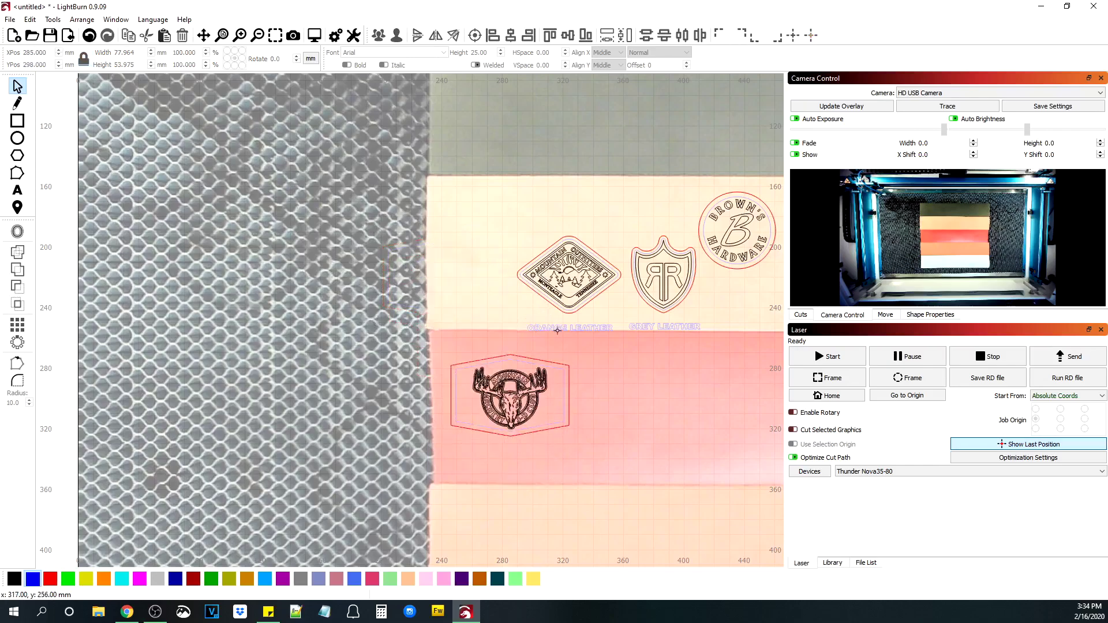
Step: Delete the ORANGE LEATHER label and move the grouped diamond patch onto the orange leather strip, at about X 319, Y 394
left_click(558, 330)
left_click_drag(618, 319, 512, 217)
right_click(575, 266)
left_click(565, 280)
left_click_drag(564, 280, 557, 545)
left_click(583, 274)
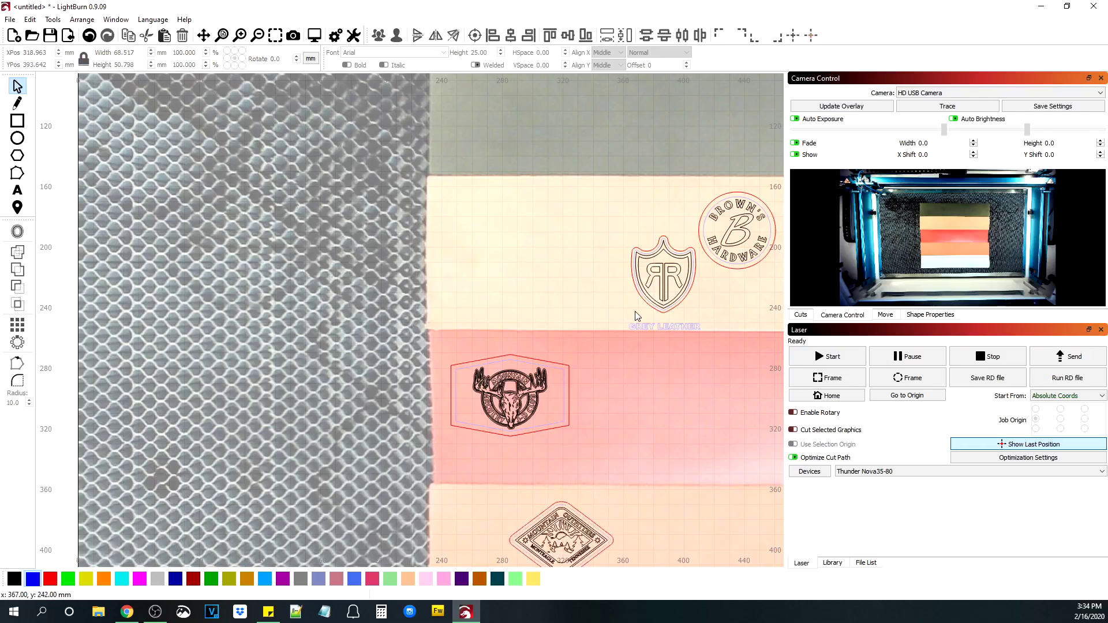
Step: Delete the label beneath the shield patch and move the whole grouped patch onto the white leather strip, at about X 324, Y 504
left_click(640, 332)
key("Delete")
left_click_drag(630, 221, 698, 321)
right_click(655, 264)
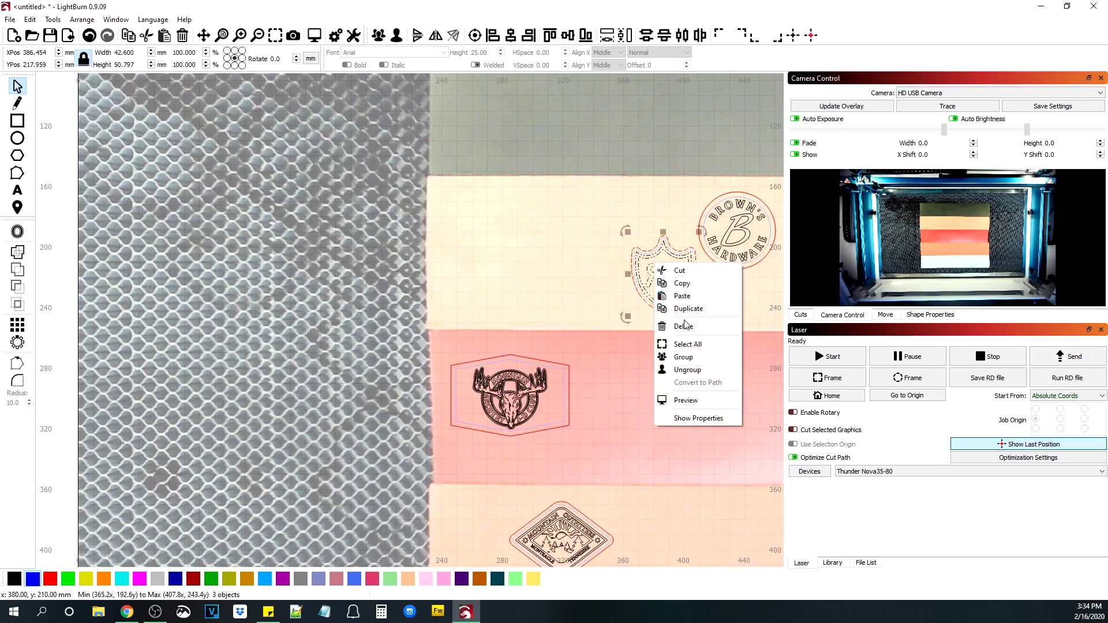
left_click(684, 358)
scroll(611, 341, "down", 3)
left_click_drag(640, 305, 591, 539)
scroll(455, 320, "down", 2)
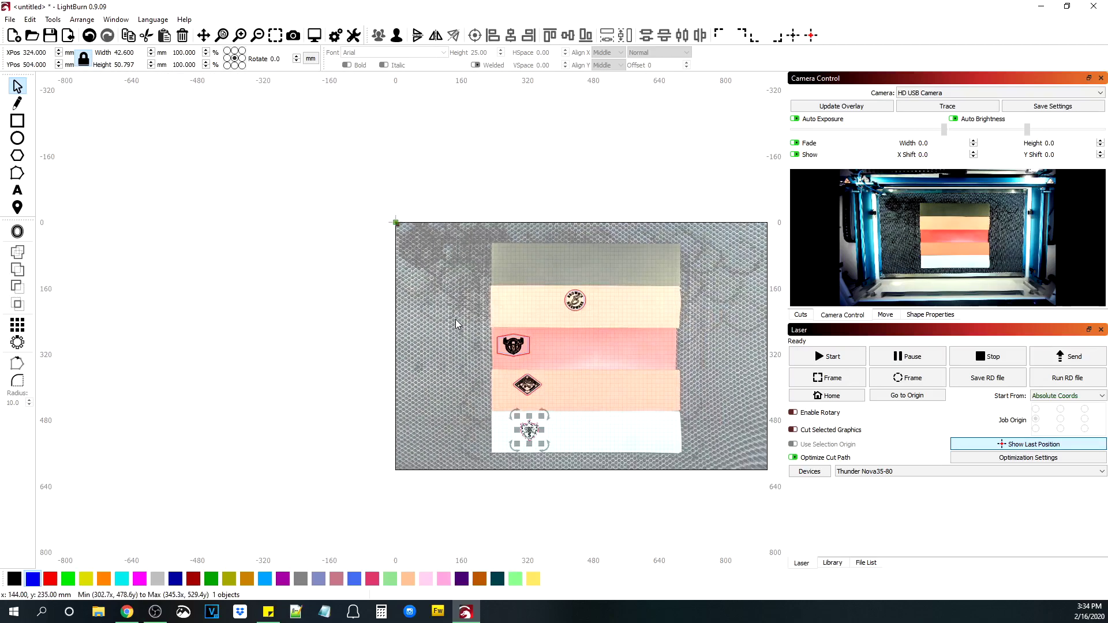
Step: Align all four patches on a common vertical centre line and move them together to X 620, Y 351
left_click(532, 303)
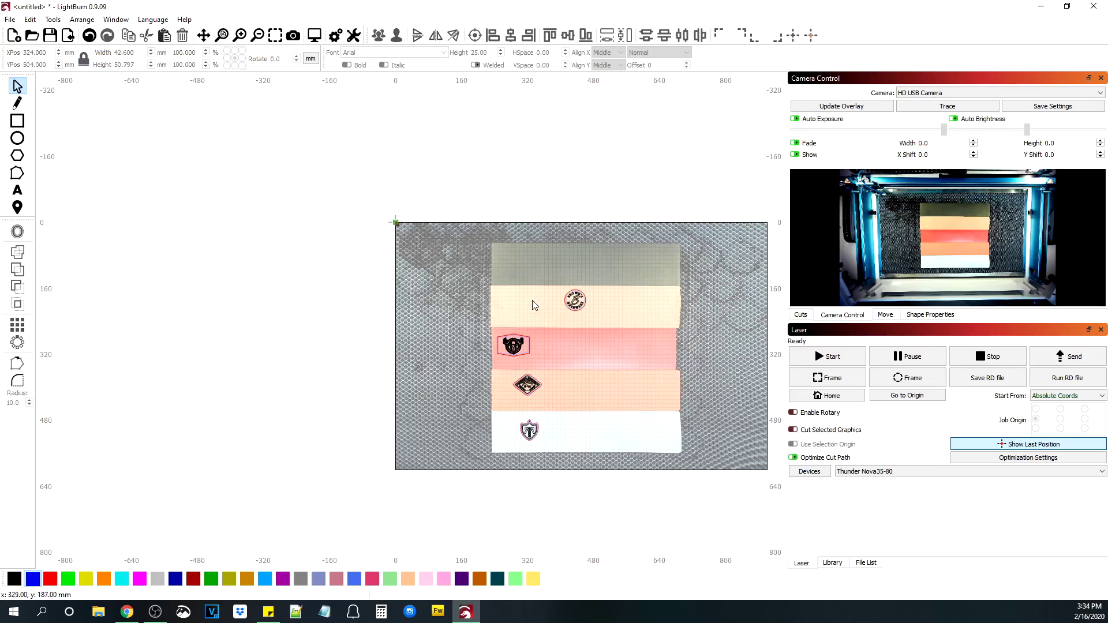
key("ctrl+a")
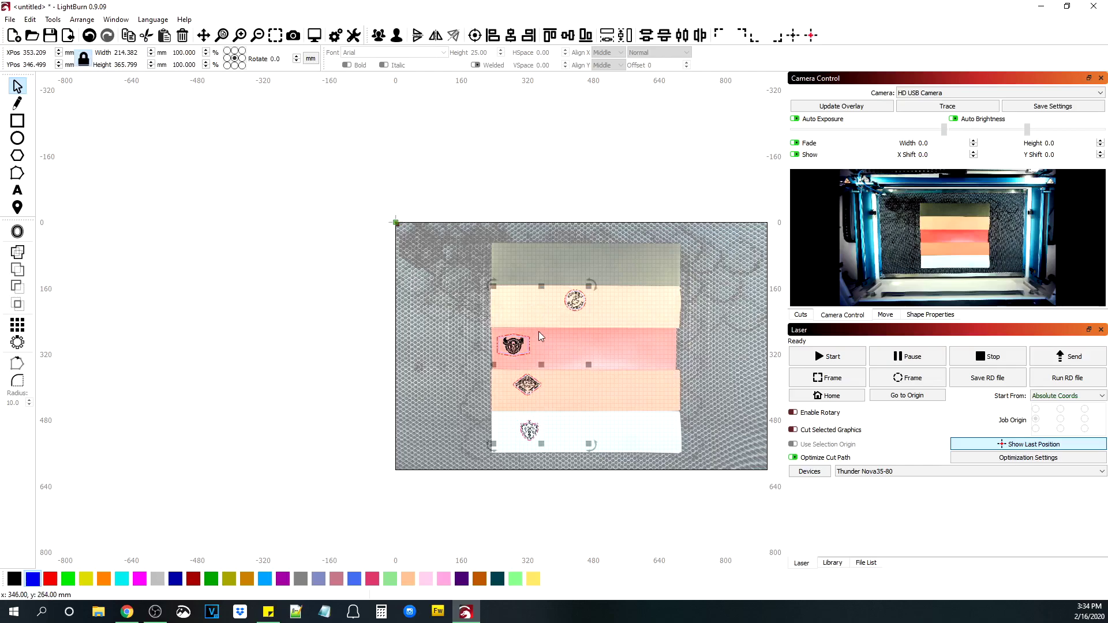
left_click(511, 35)
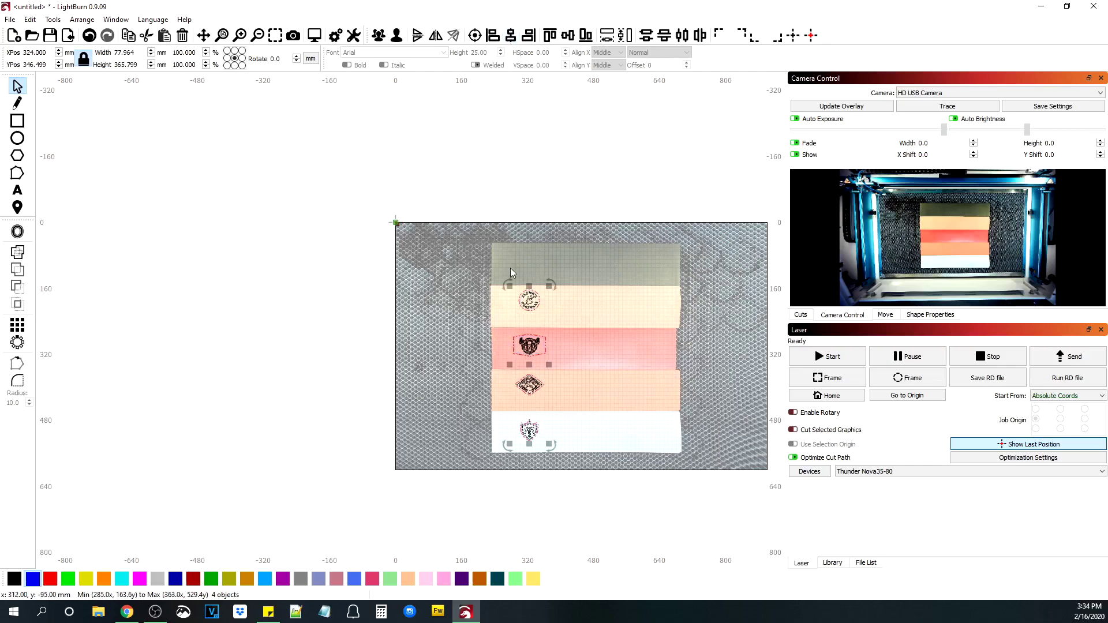
left_click_drag(532, 370, 652, 367)
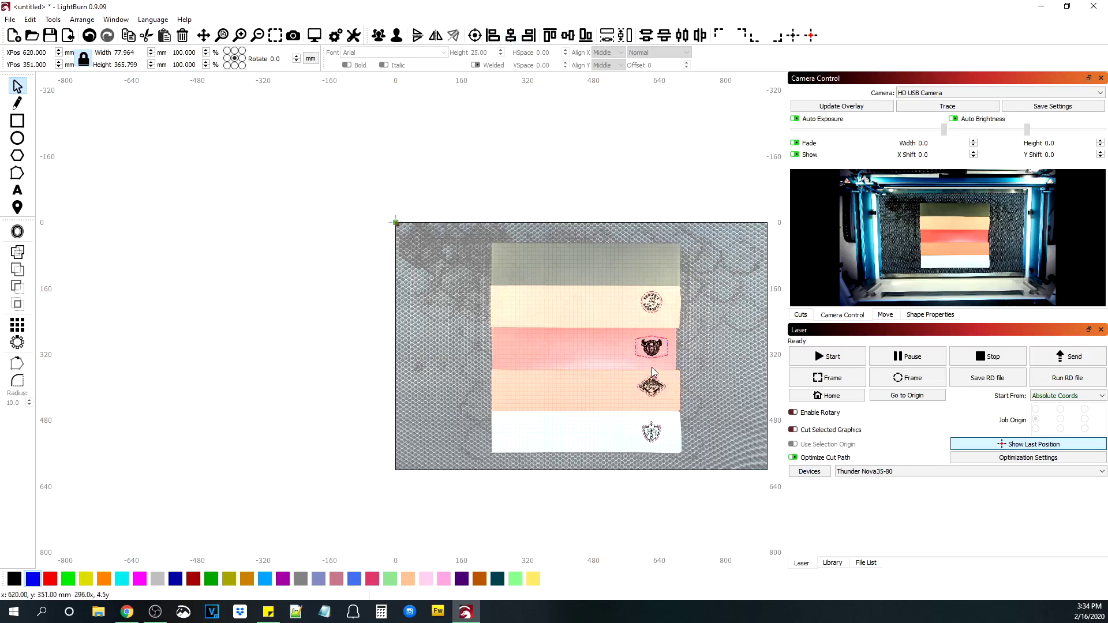
left_click(362, 349)
Step: Draw a circle 10 mm in diameter and place it in the cream strip's upper-left corner, at X 239, Y 162
scroll(586, 306, "up", 3)
left_click(17, 140)
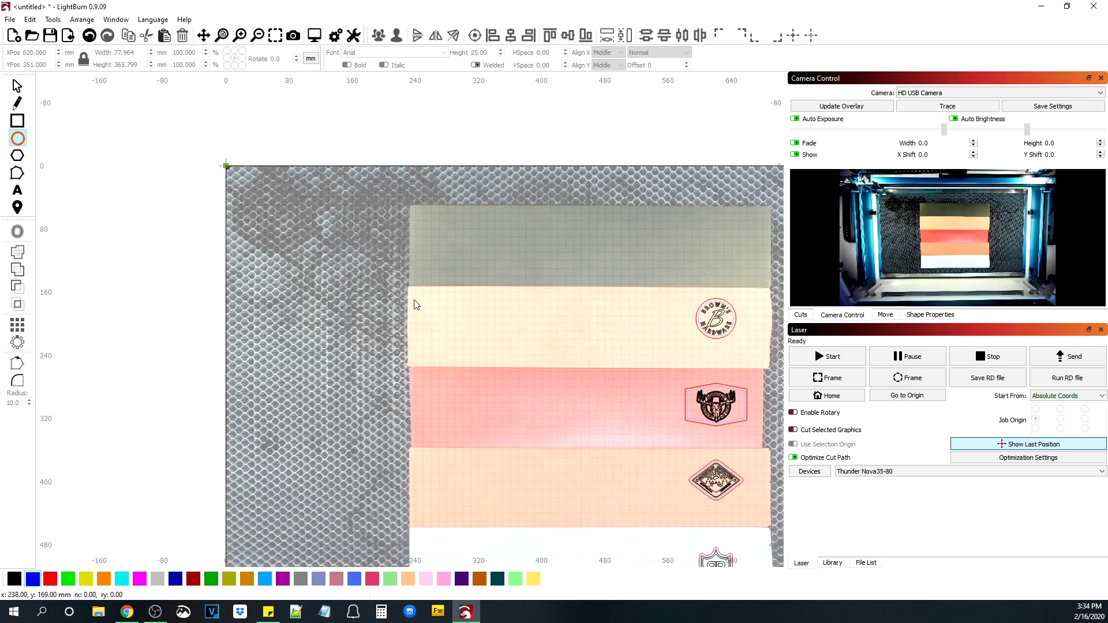
left_click_drag(419, 304, 426, 312)
key("ctrl+z")
mouse_move(428, 314)
left_mouse_down()
mouse_move(430, 329)
mouse_move(421, 288)
left_mouse_up()
left_click(123, 52)
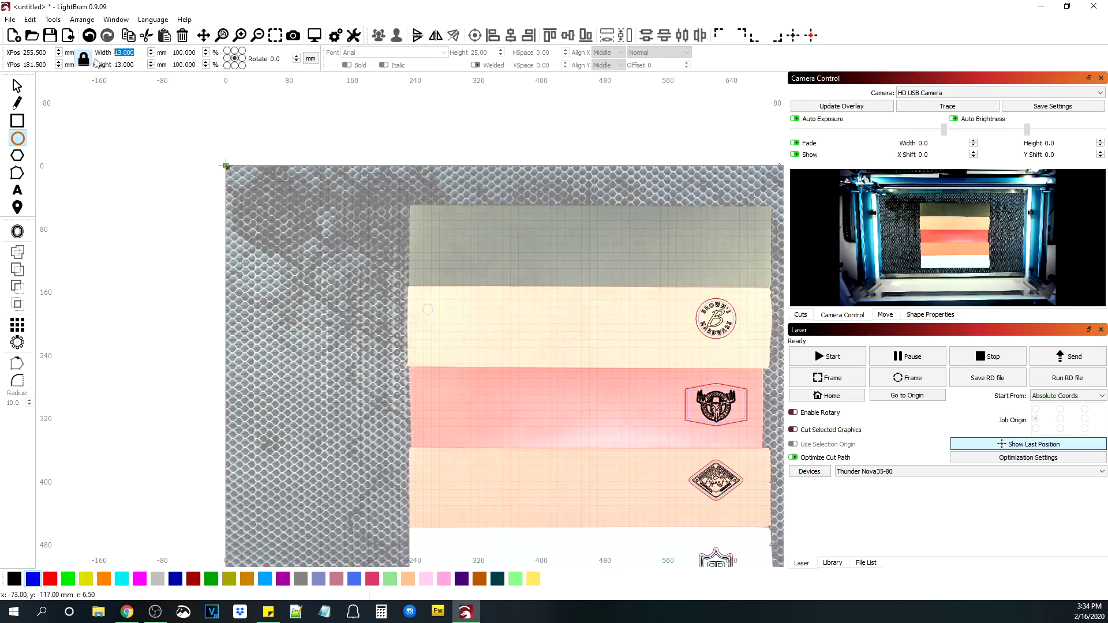
type("10")
key("Return")
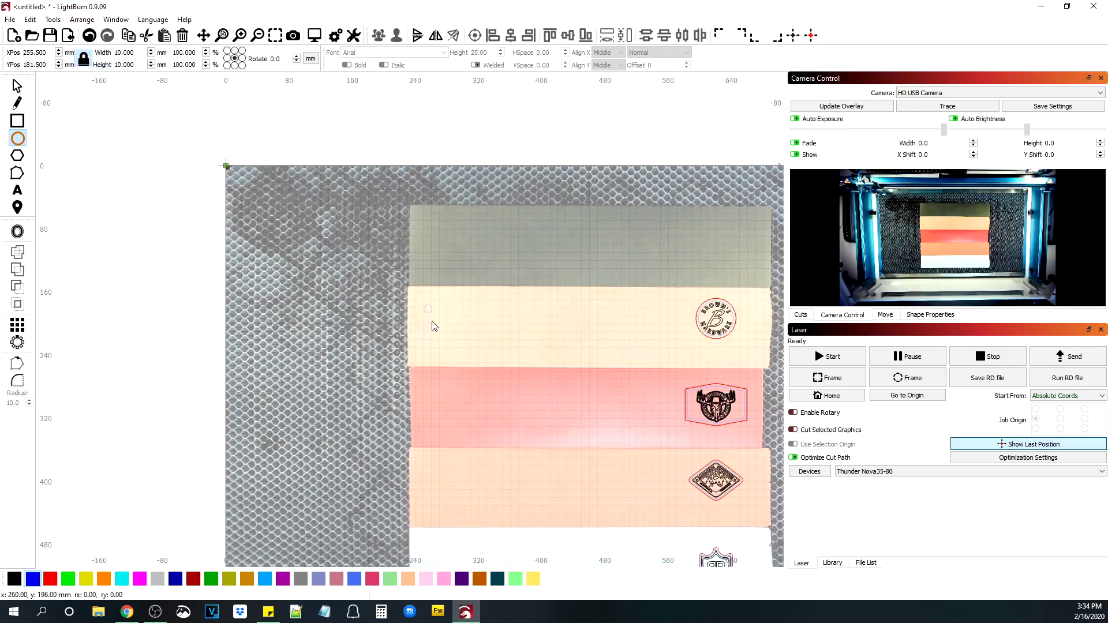
left_click(18, 86)
left_click_drag(435, 318, 417, 299)
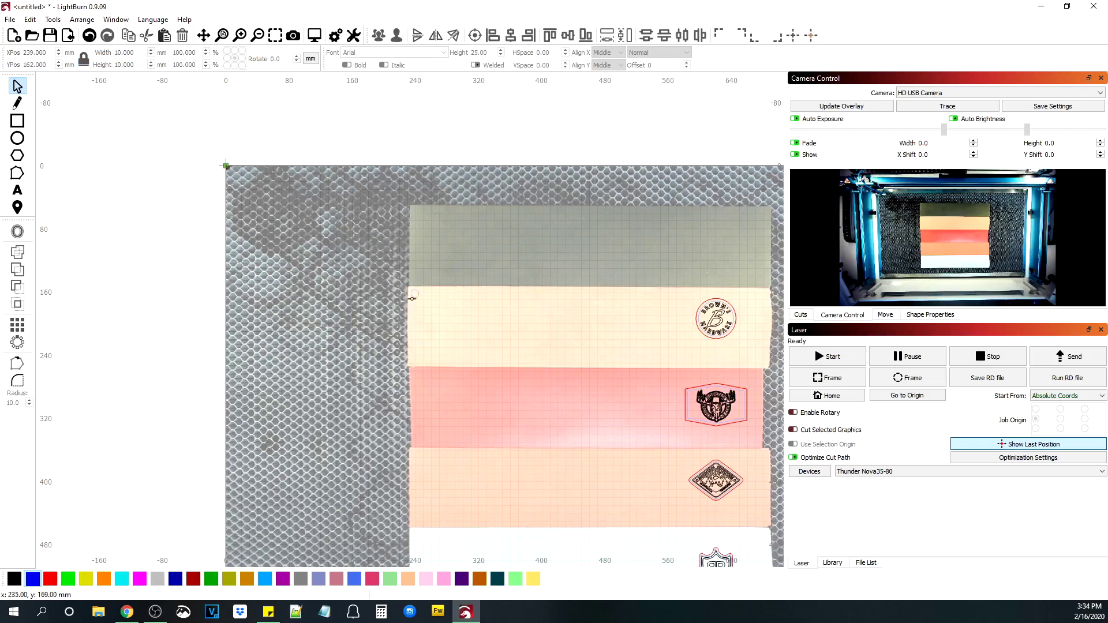
Step: Create a grid array of the circle with one column and four rows running downward, about 5 mm between edges
left_click(17, 325)
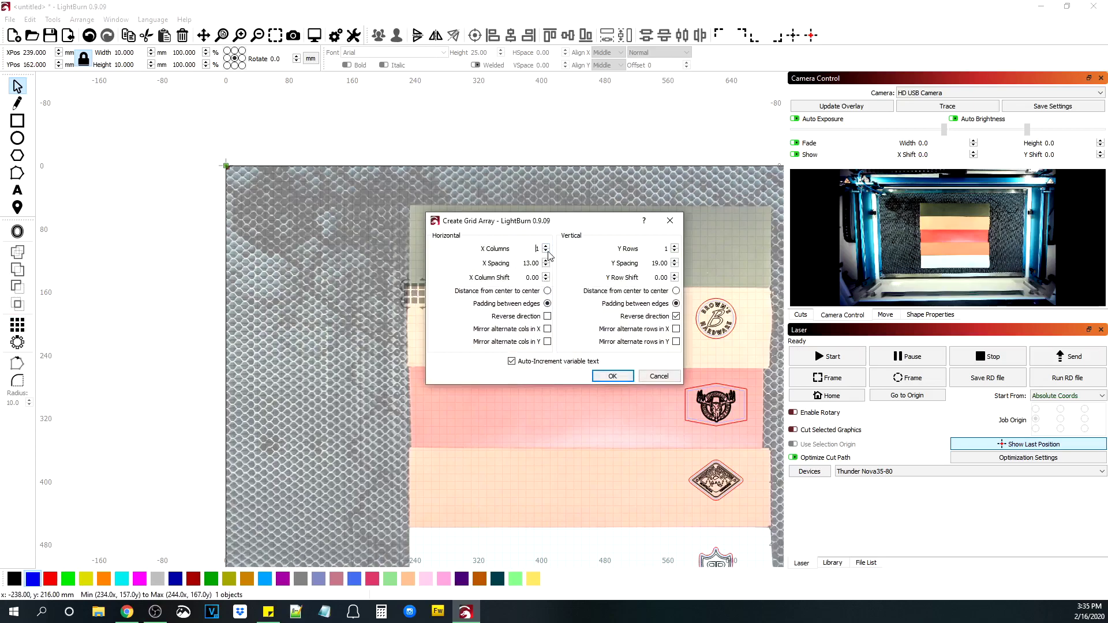
left_click(674, 266)
left_click(674, 266)
left_click_drag(569, 222, 640, 196)
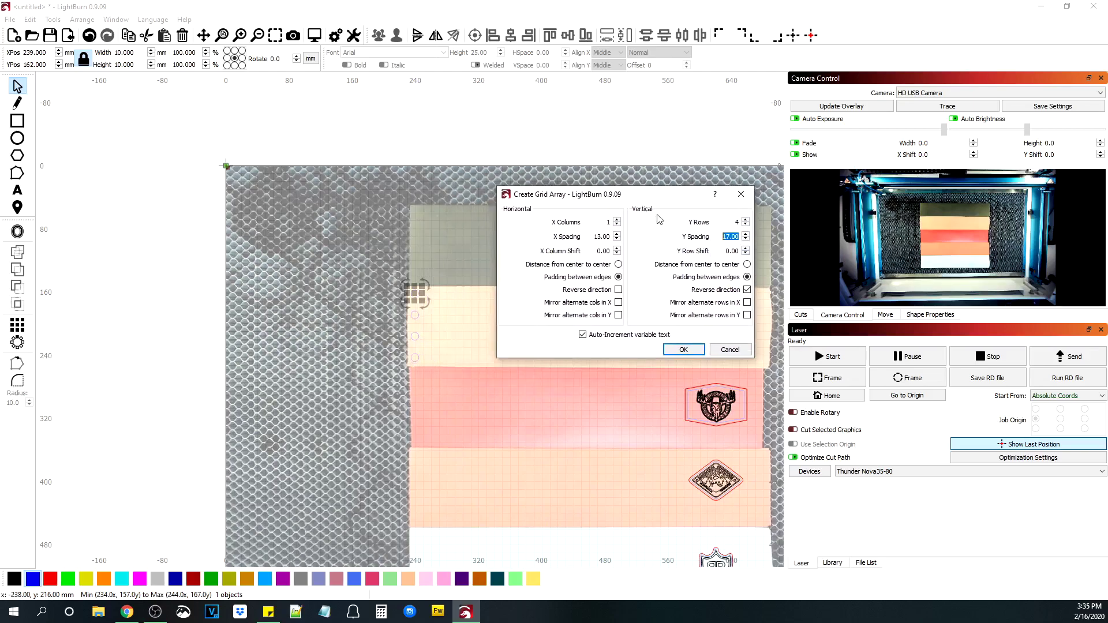
left_click(746, 239)
left_click(746, 239)
left_click(746, 239)
left_click(681, 348)
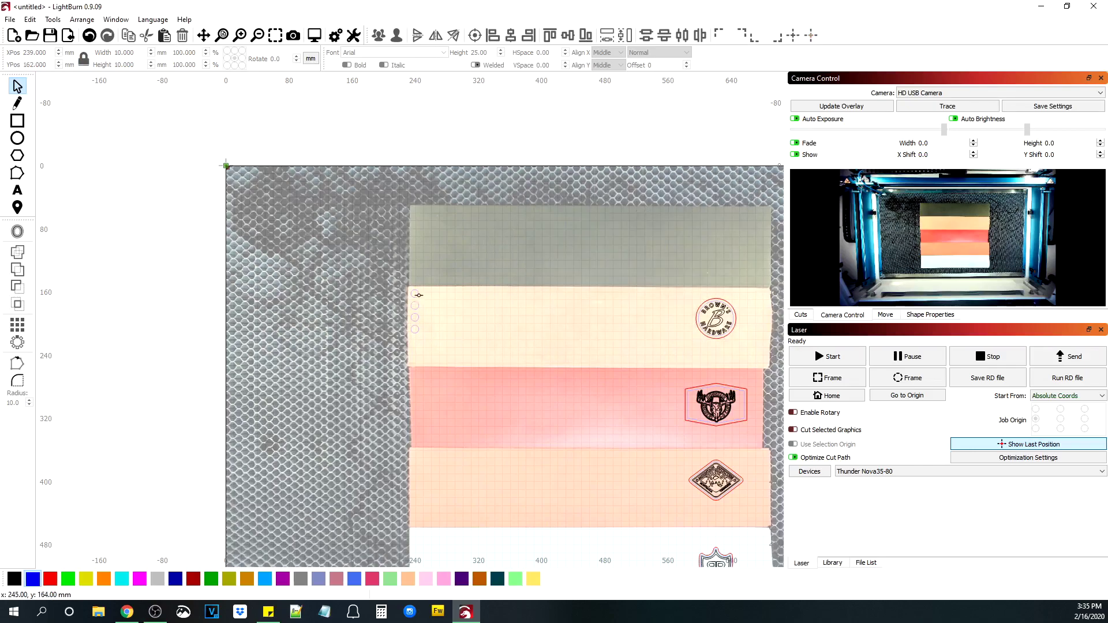
Step: Assign the top circle to the black layer and the second to the red layer, deleting the two lower circles
left_click(417, 294)
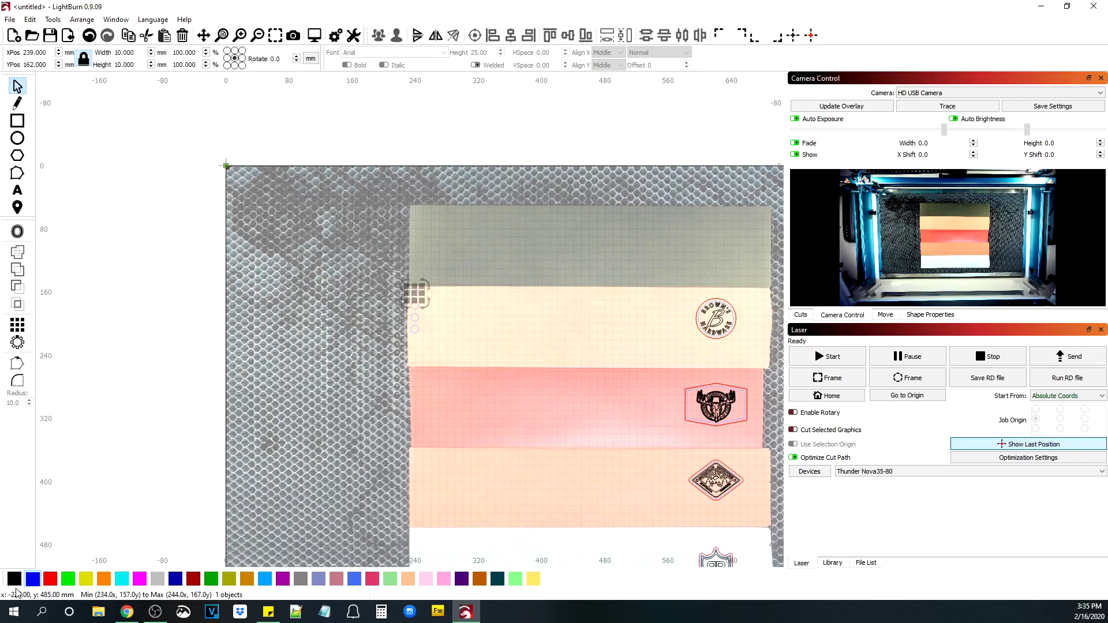
left_click(296, 472)
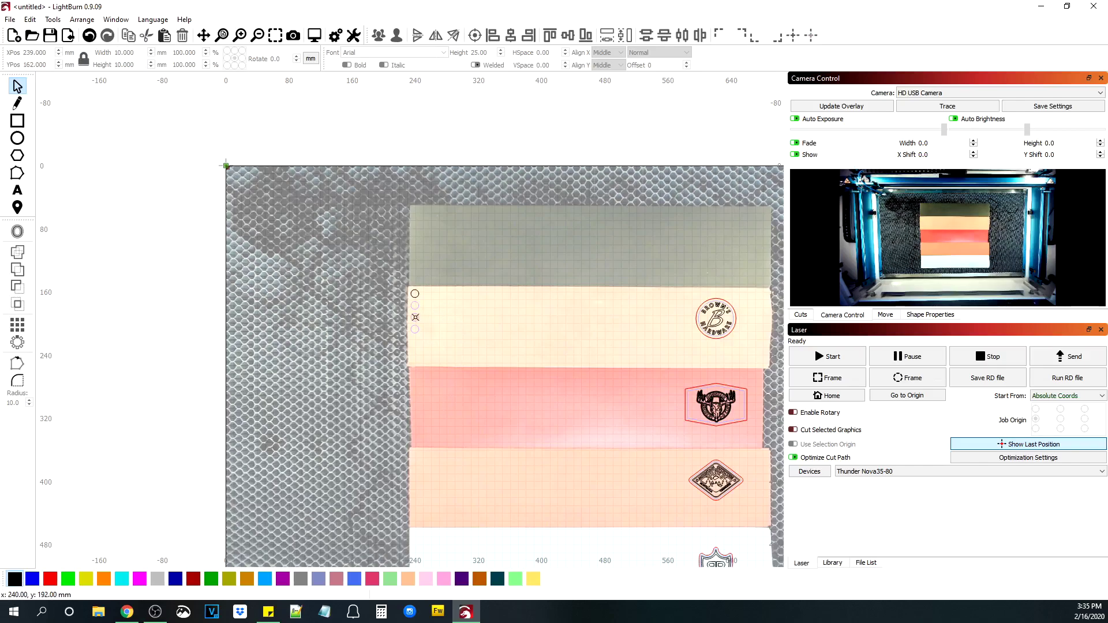
left_click(418, 307)
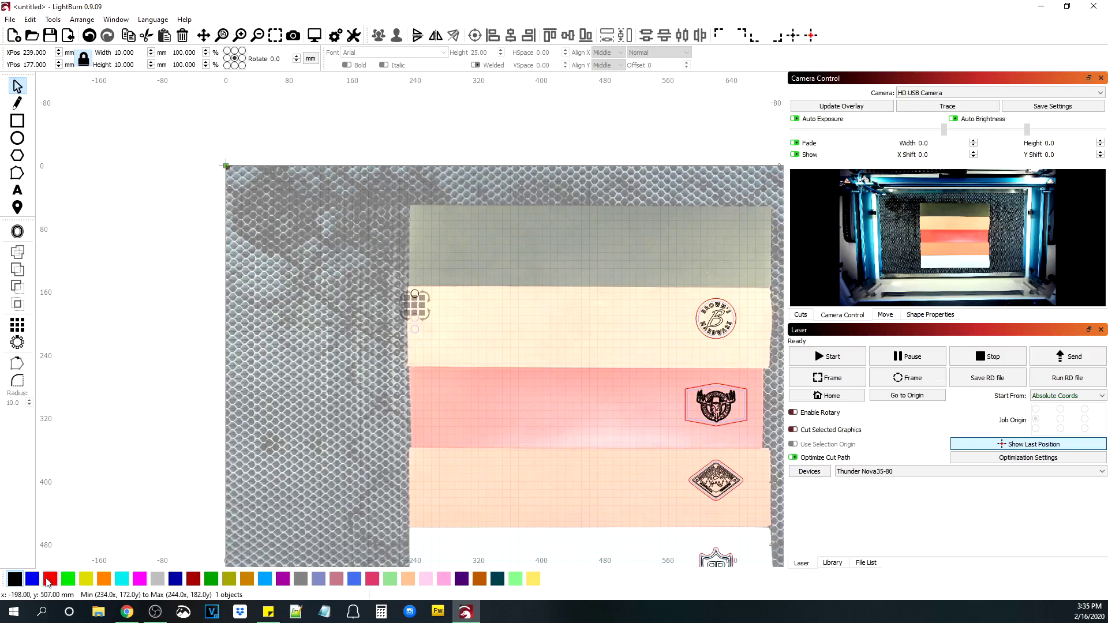
left_click(484, 353)
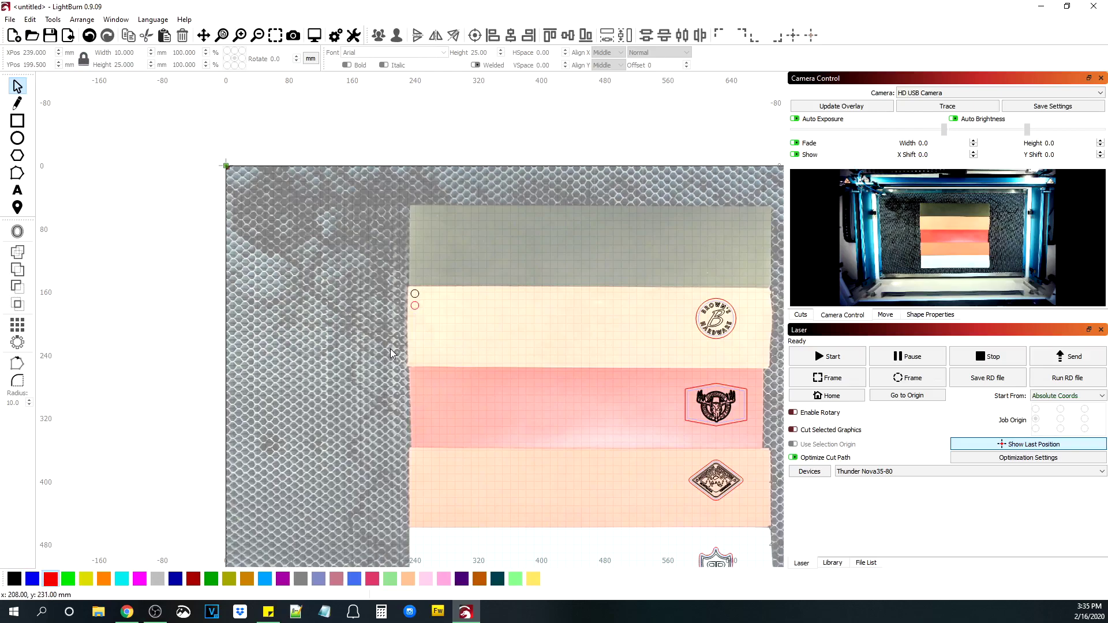
Step: Duplicate the black and red test circles and move the copy to the red strip's upper-left corner, at about X 243, Y 276
left_click_drag(424, 317, 409, 285)
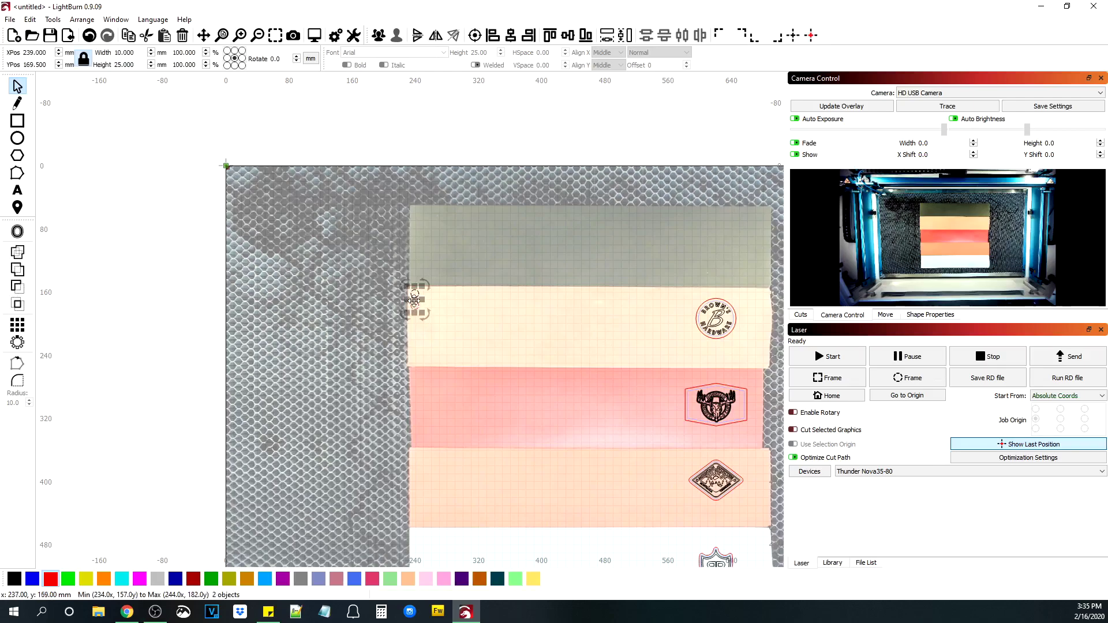
right_click(416, 301)
left_click(445, 349)
left_click_drag(414, 305, 418, 383)
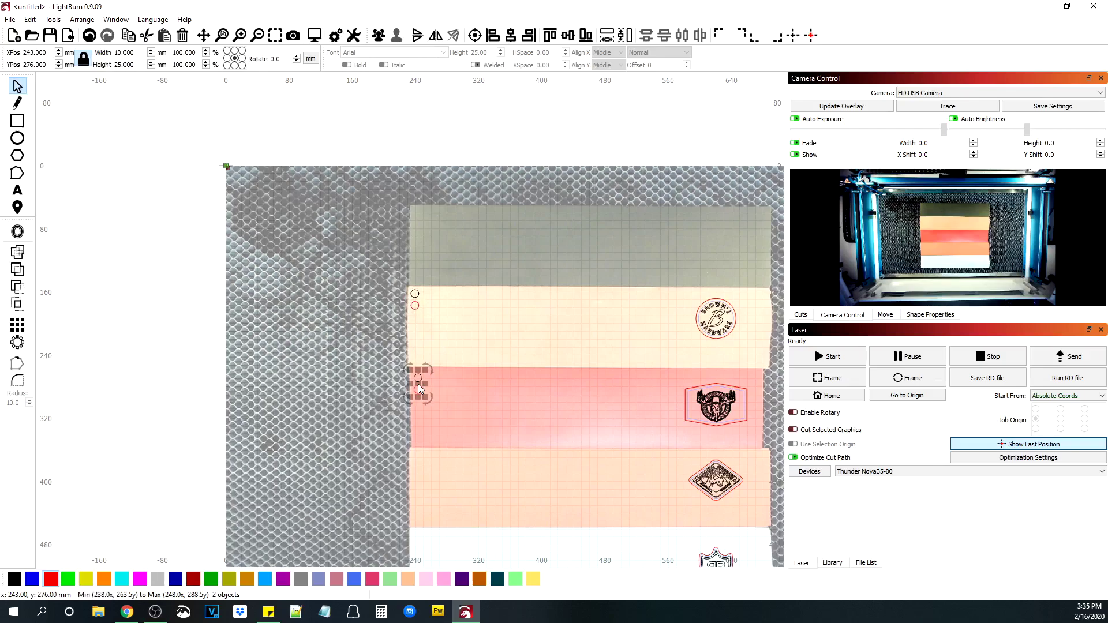
Step: Duplicate the pair of test circles onto the orange strip's upper-left corner, at about X 243, Y 375
right_click(413, 375)
left_click(444, 426)
left_click_drag(420, 383, 434, 466)
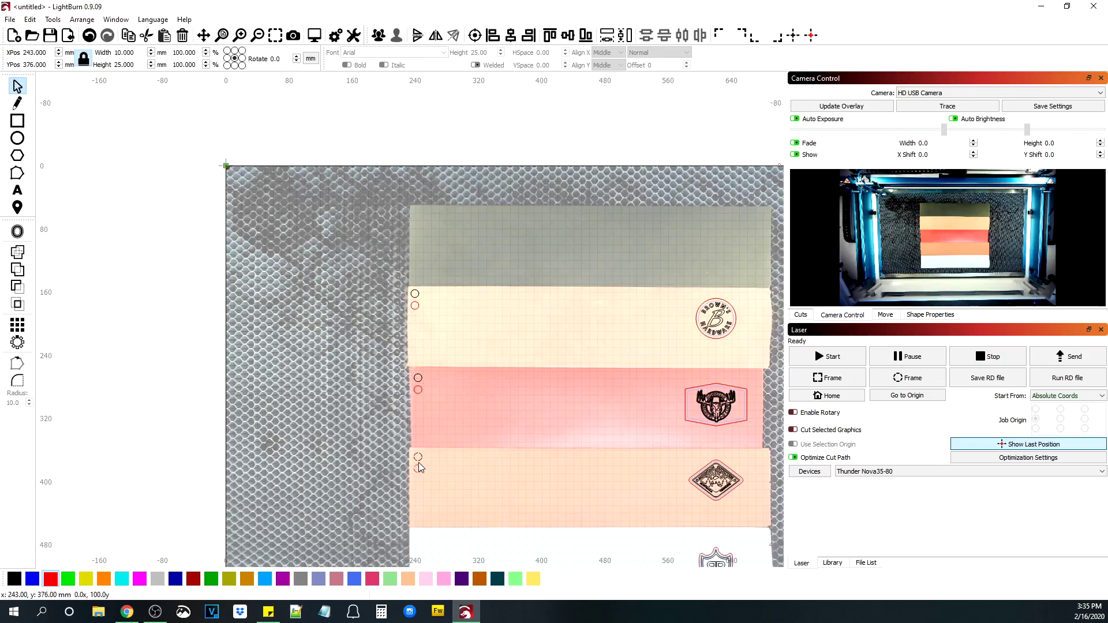
left_click_drag(418, 465, 418, 465)
Step: Duplicate the pair of test circles onto the white strip's upper-left corner, at about X 243, Y 478
scroll(522, 332, "down", 3)
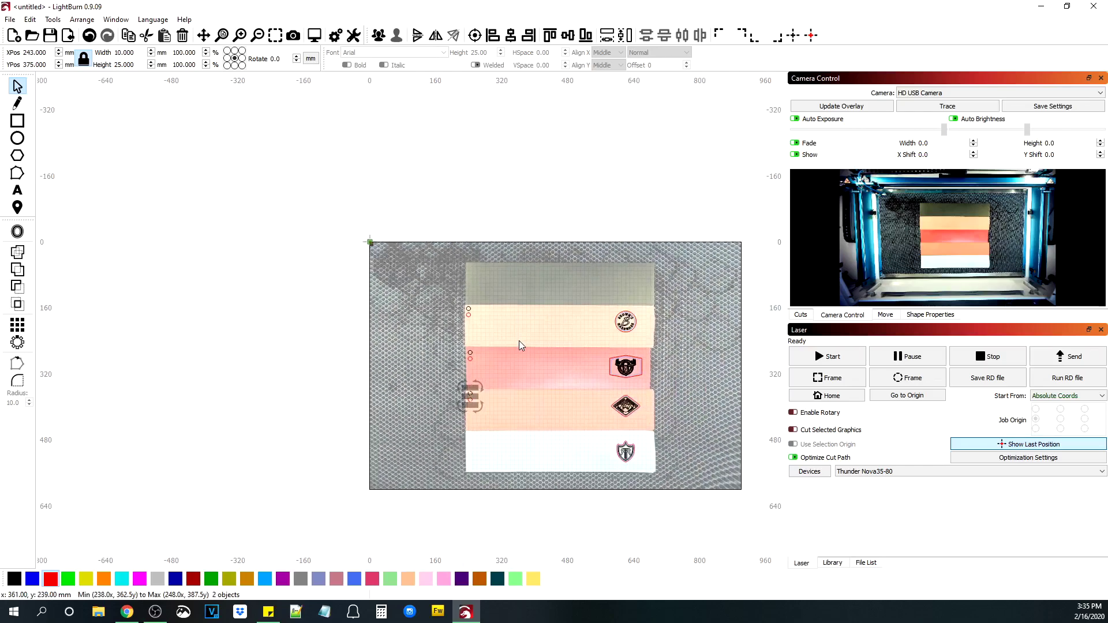
right_click(478, 448)
left_click(469, 388)
right_click(469, 388)
left_click(471, 394)
left_click_drag(470, 395, 471, 439)
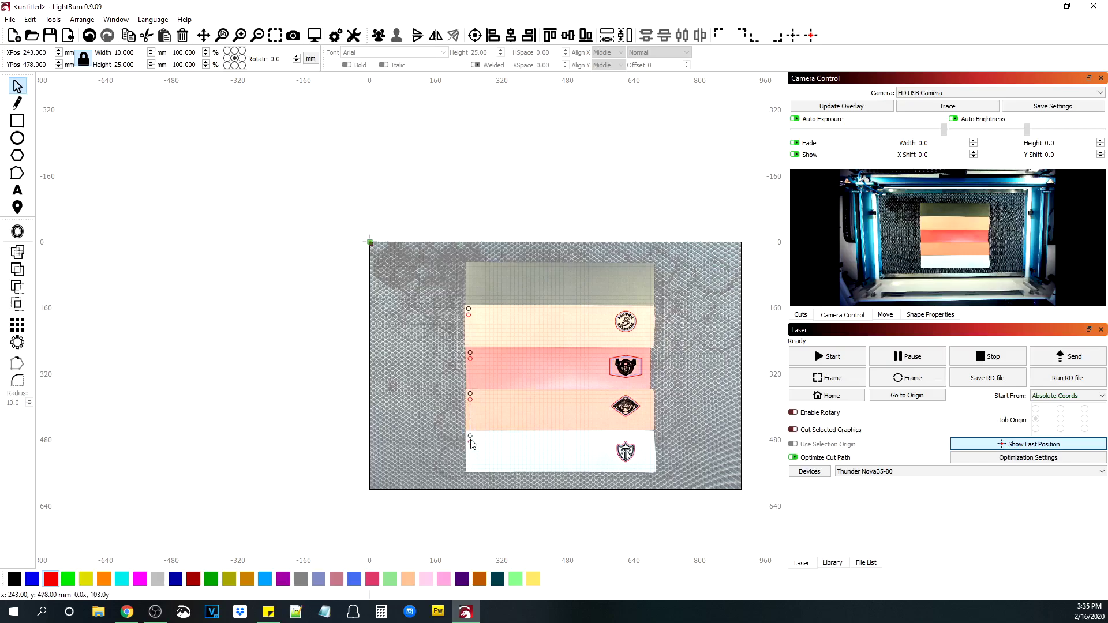
left_click(533, 397)
Step: Assign all four patch designs to the blue layer, leaving the test circles on black and red
left_click_drag(604, 286, 666, 475)
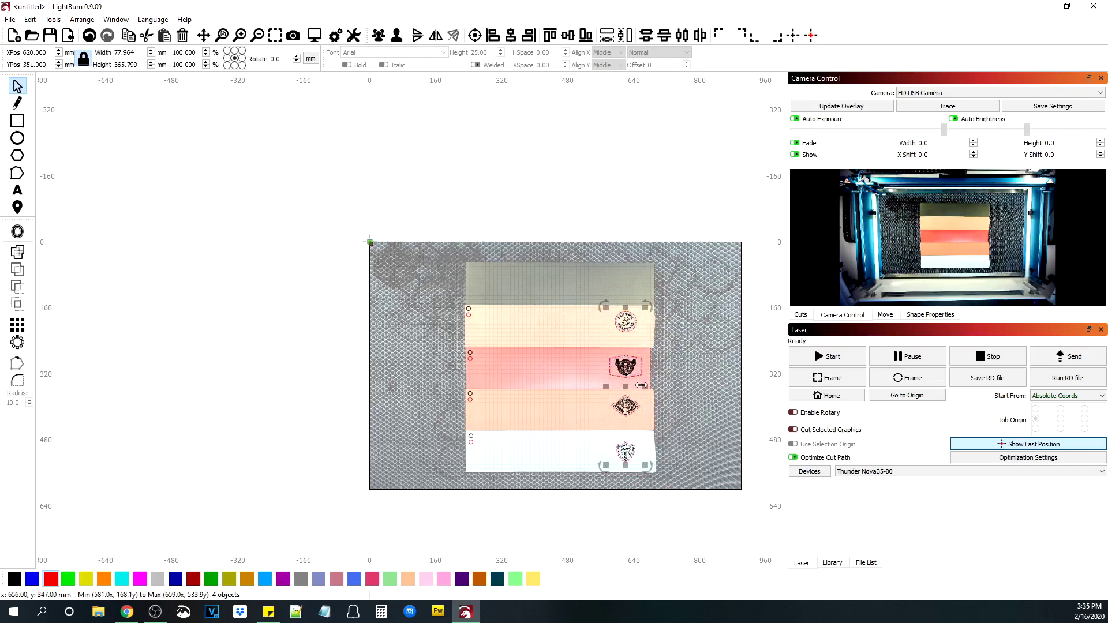
left_click(32, 579)
left_click(540, 335)
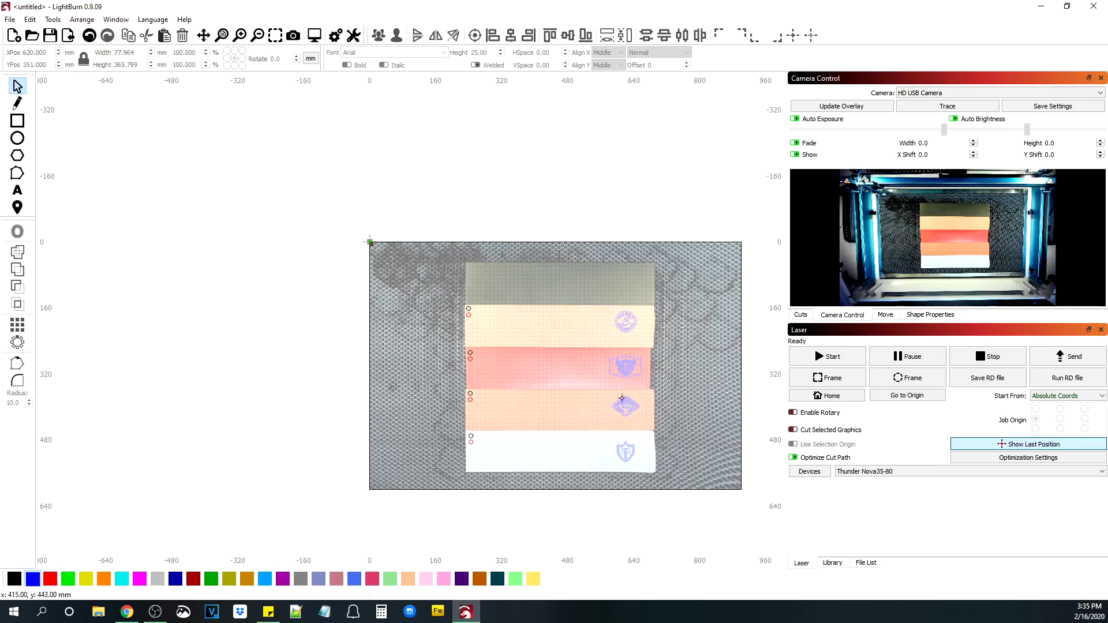
Step: Check the leather cutting parameters in the Chrome PDF and set the red layer to speed 20 mm/sec with max and min power 60%
left_click(800, 314)
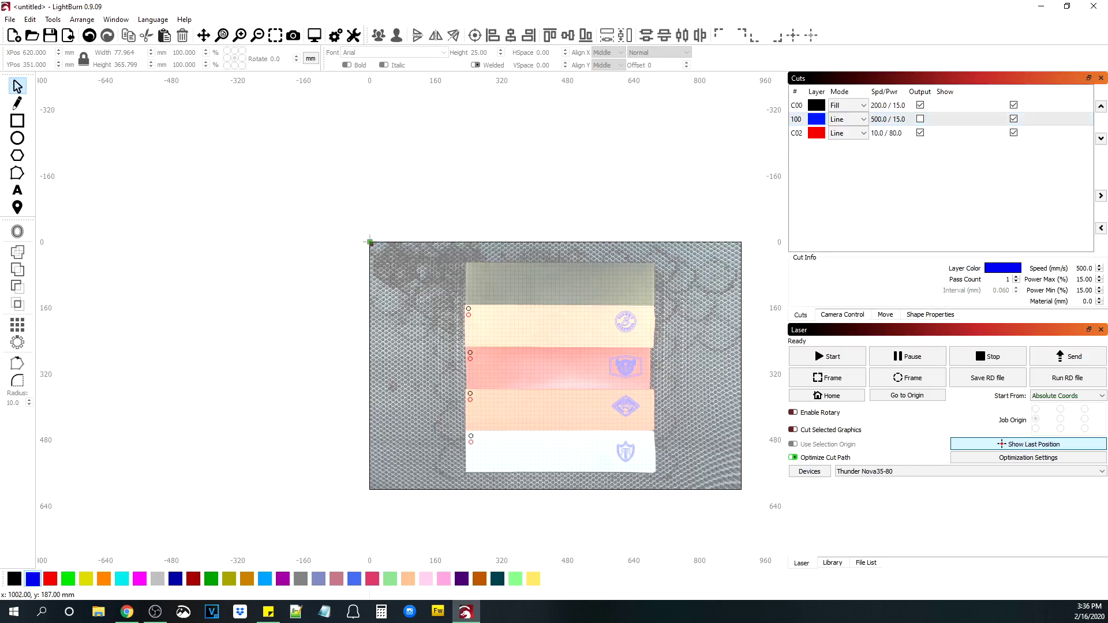
left_click(127, 612)
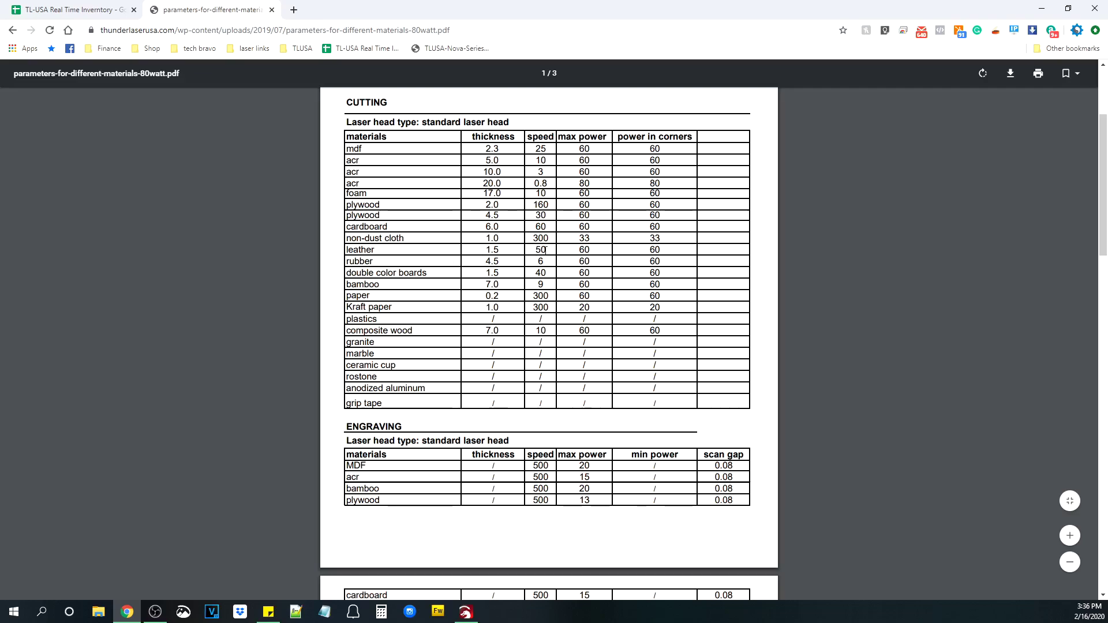
key("alt+Tab")
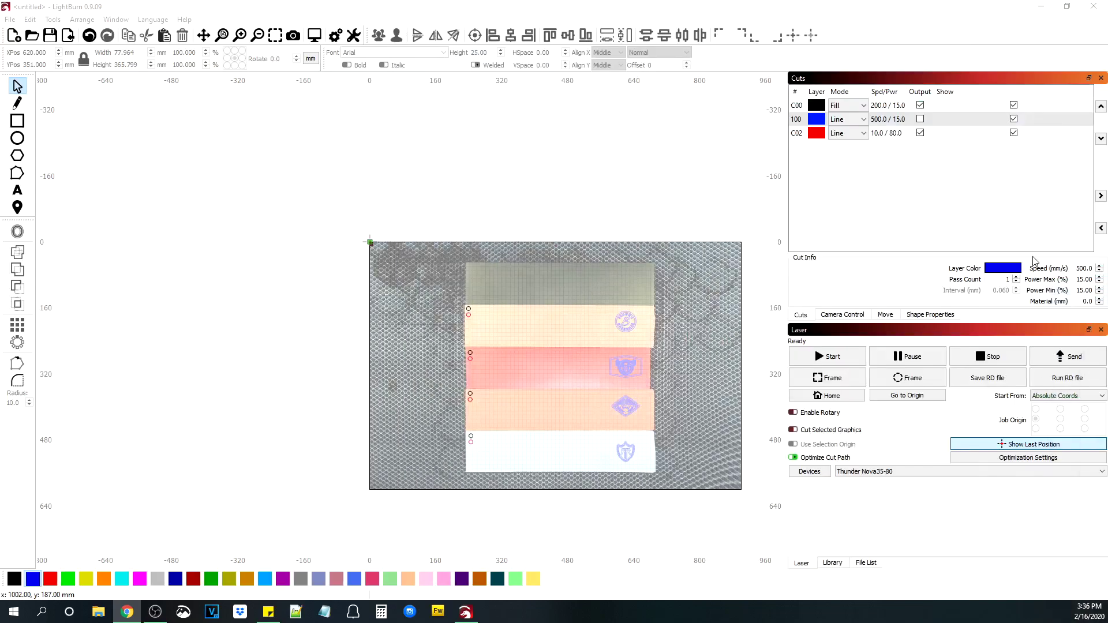
double_click(883, 136)
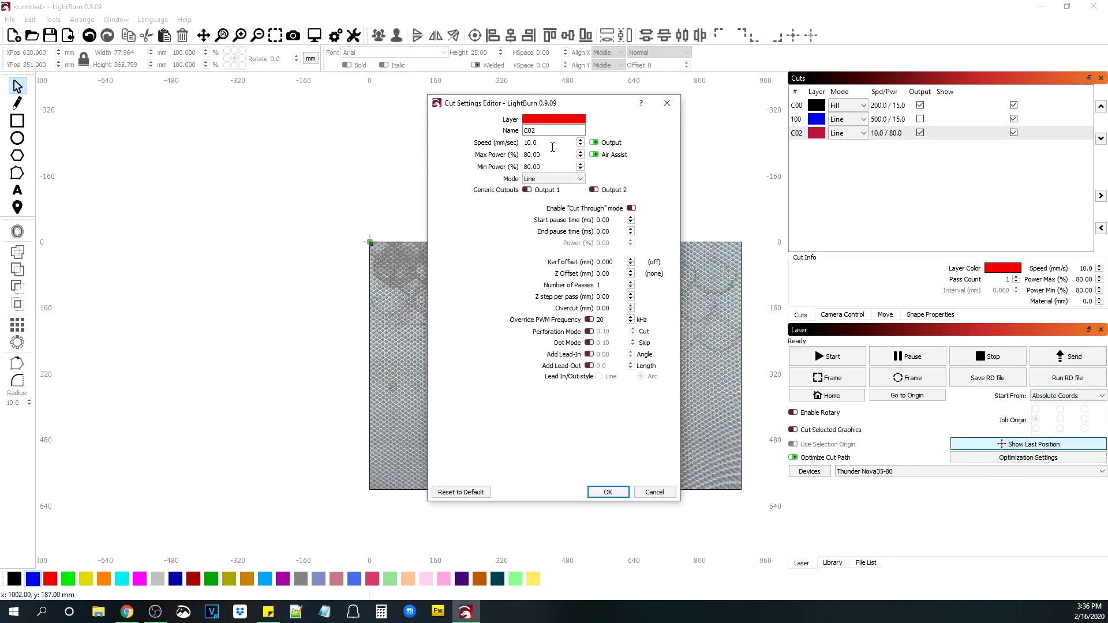
type("20")
double_click(522, 155)
double_click(529, 166)
type("60")
left_click(607, 492)
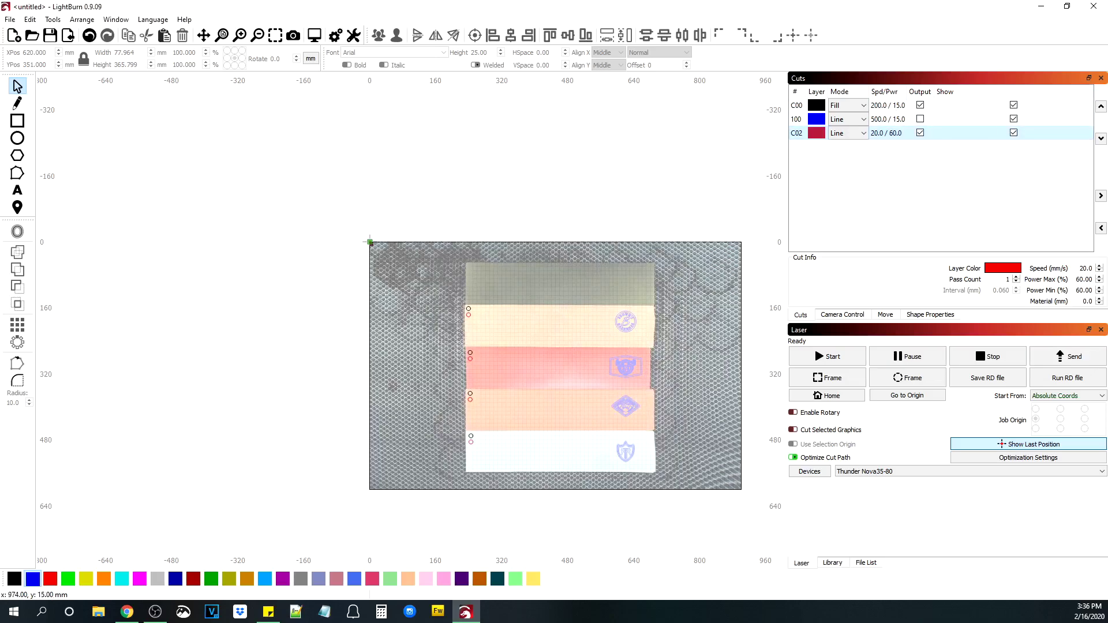
Step: Check the leather engraving parameters in the Chrome PDF and set the black fill layer to speed 500 mm/sec and line interval 0.080 mm
left_click(127, 611)
scroll(421, 473, "down", 4)
scroll(529, 484, "down", 1)
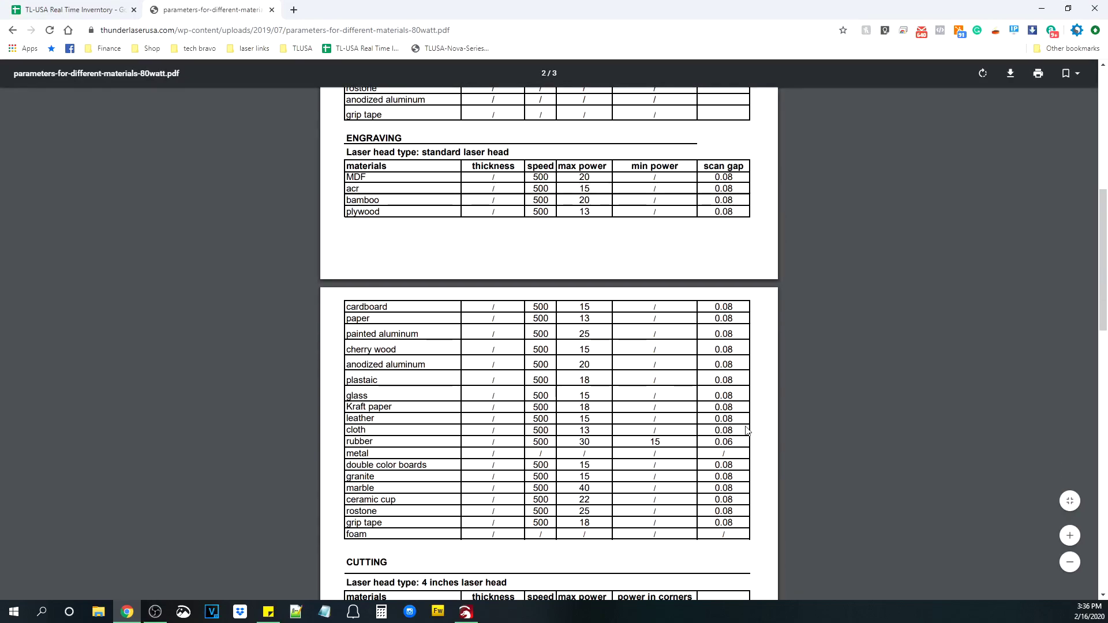
key("alt+Tab")
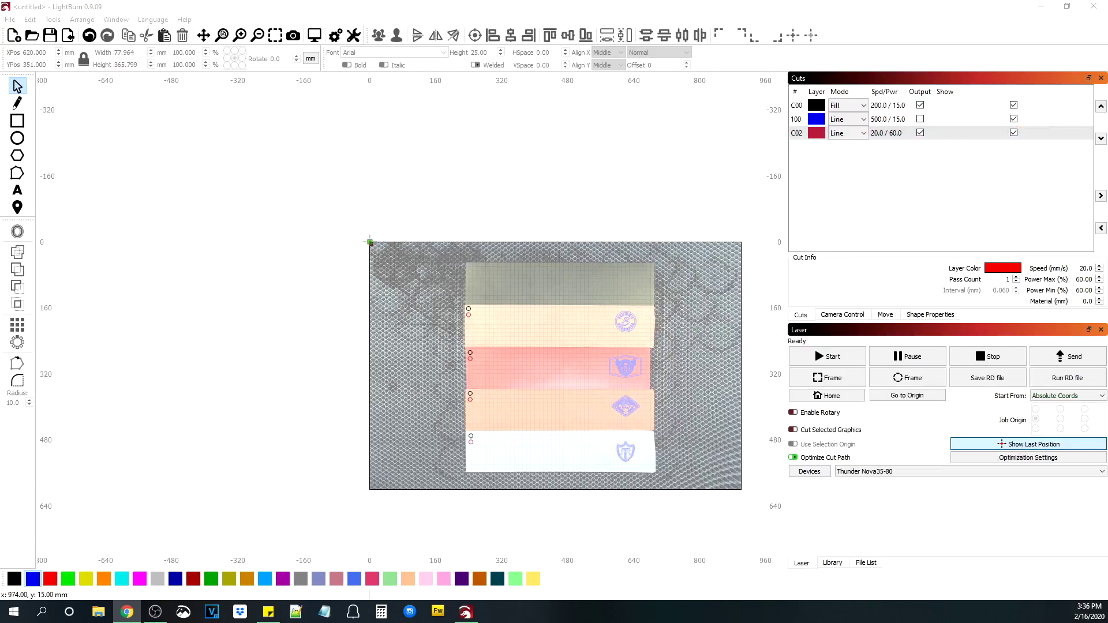
double_click(894, 107)
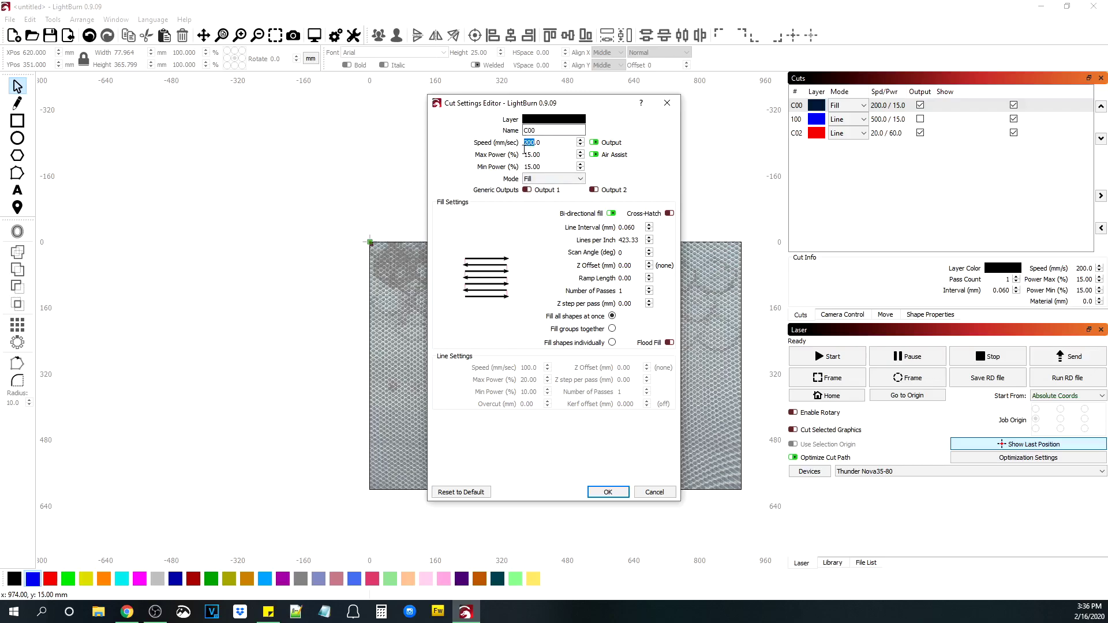
type("500")
left_click(612, 492)
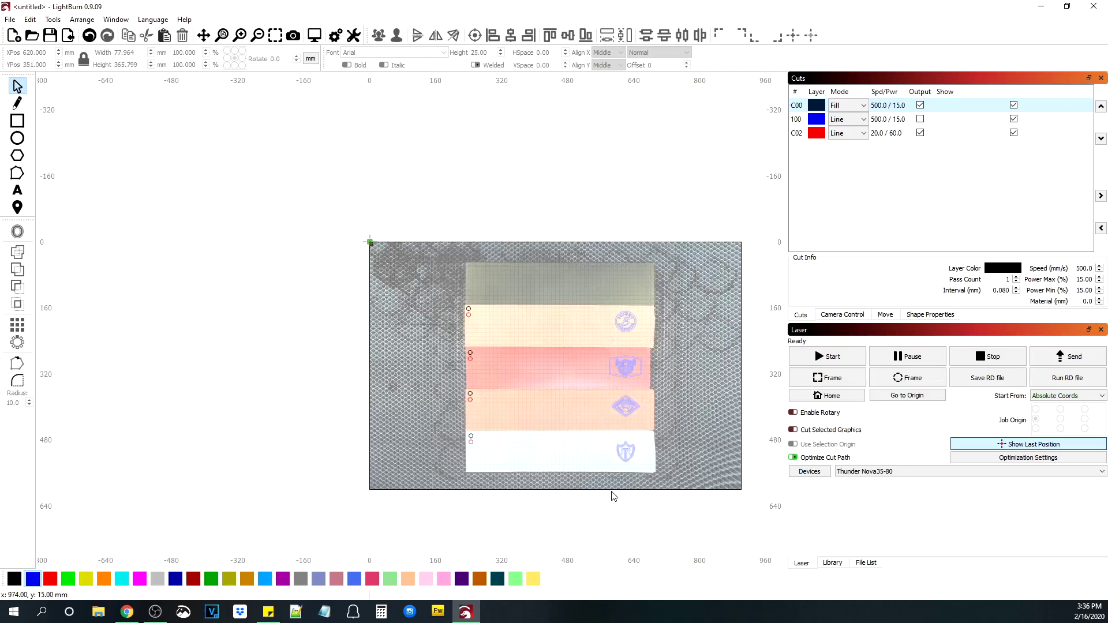
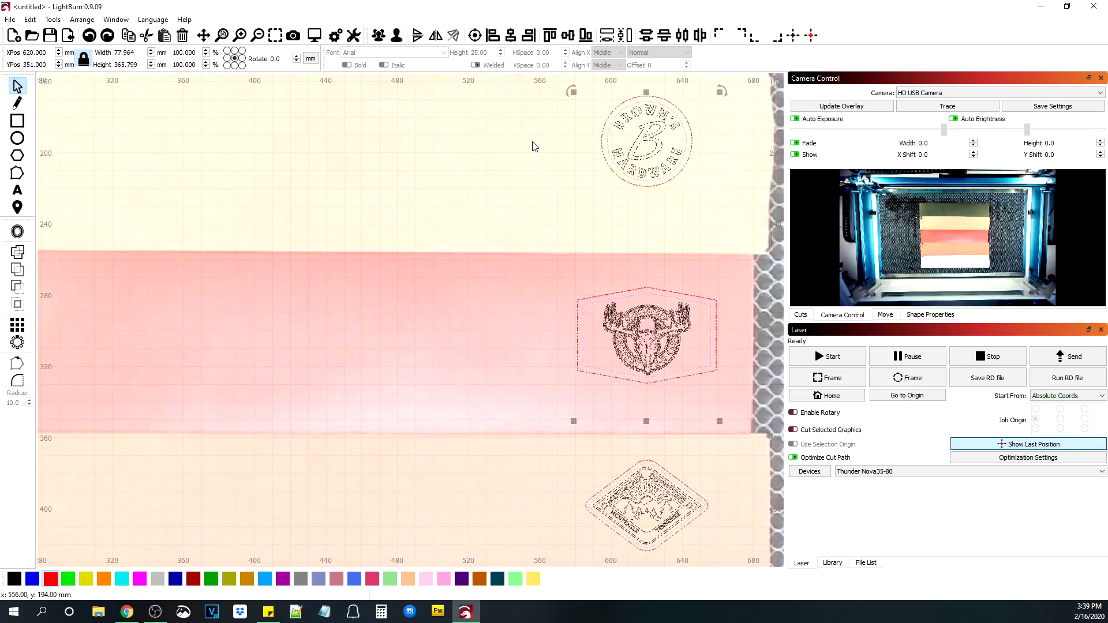
scroll(497, 222, "down", 5)
scroll(494, 223, "up", 2)
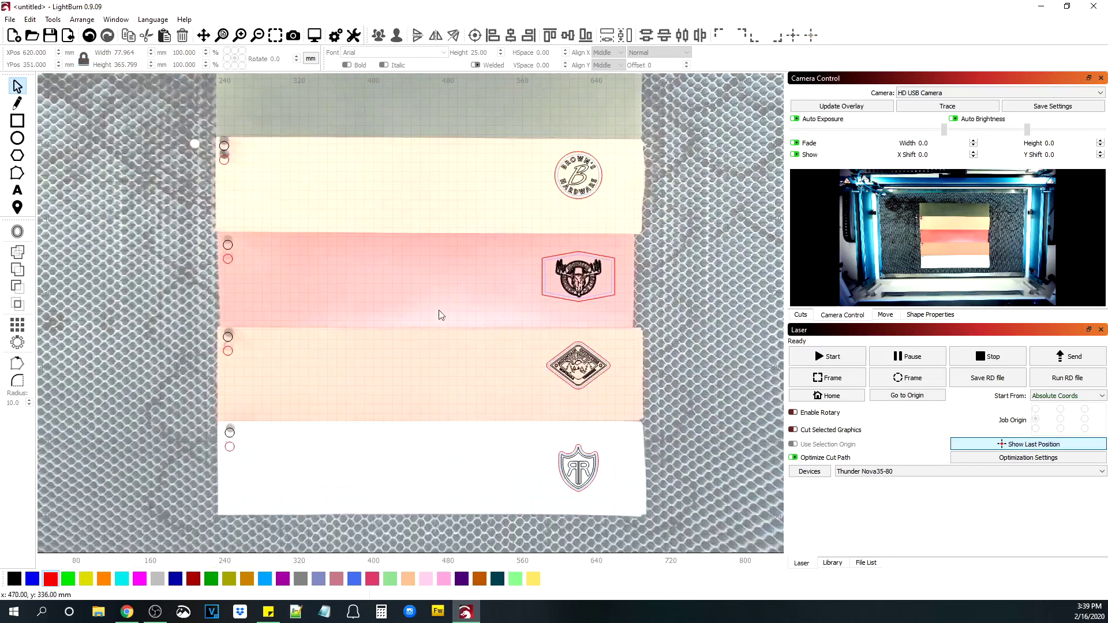
Step: Delete the test circles from all four strips and move the Brown's Hardware patch to about X 272, Y 182 on its strip
left_click_drag(270, 482, 192, 118)
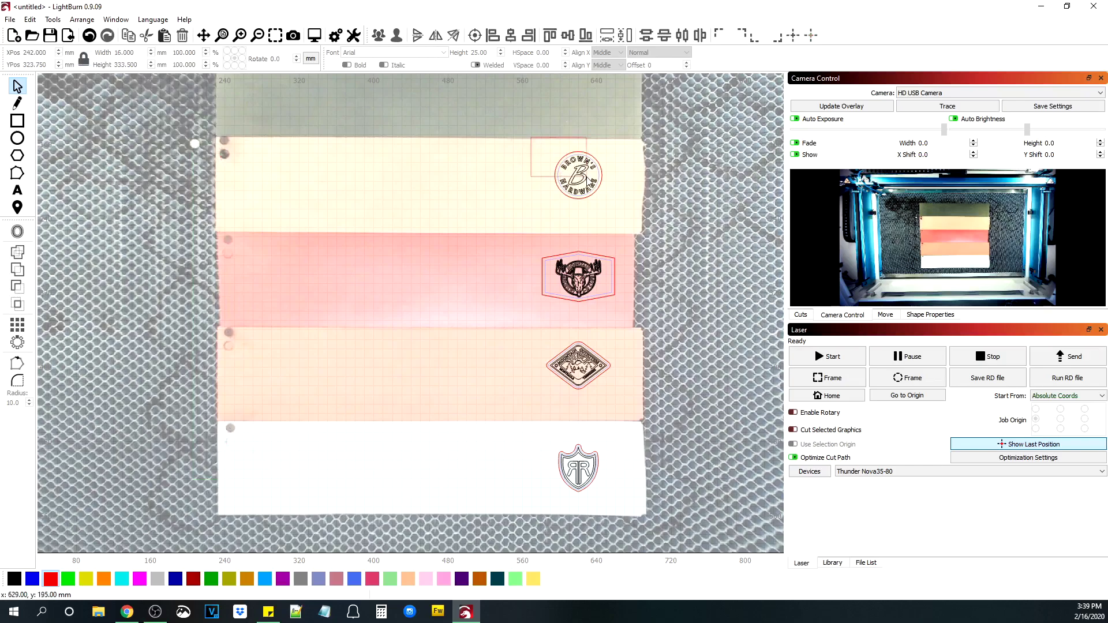
left_click(588, 192)
left_click_drag(579, 177, 254, 167)
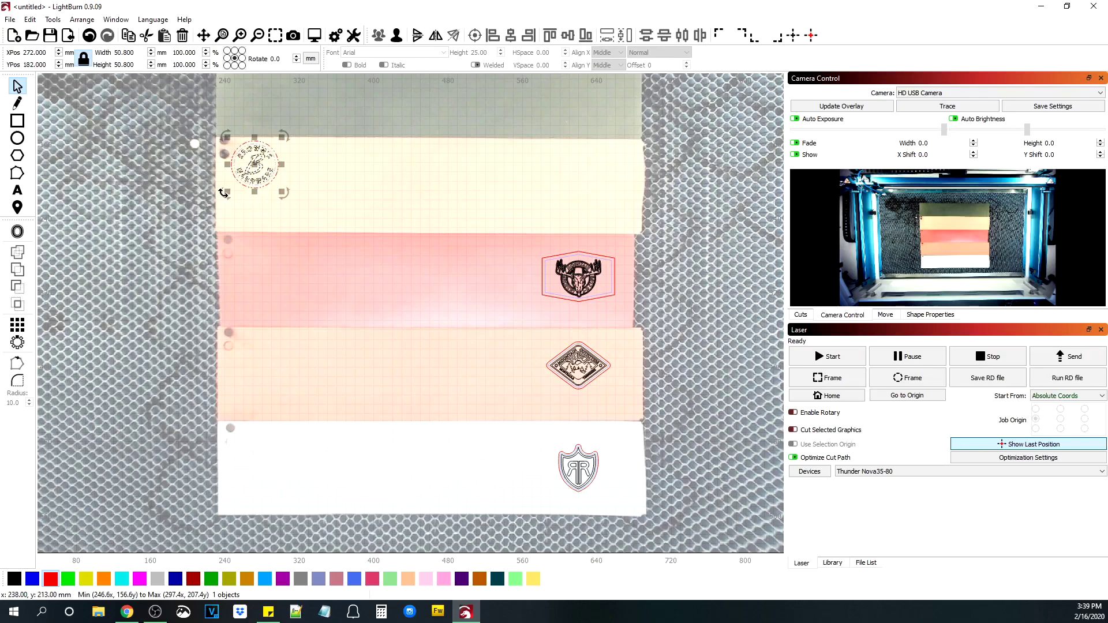
Step: Start a grid array of the Brown's Hardware patch with 7 columns and 1 row
left_click(18, 326)
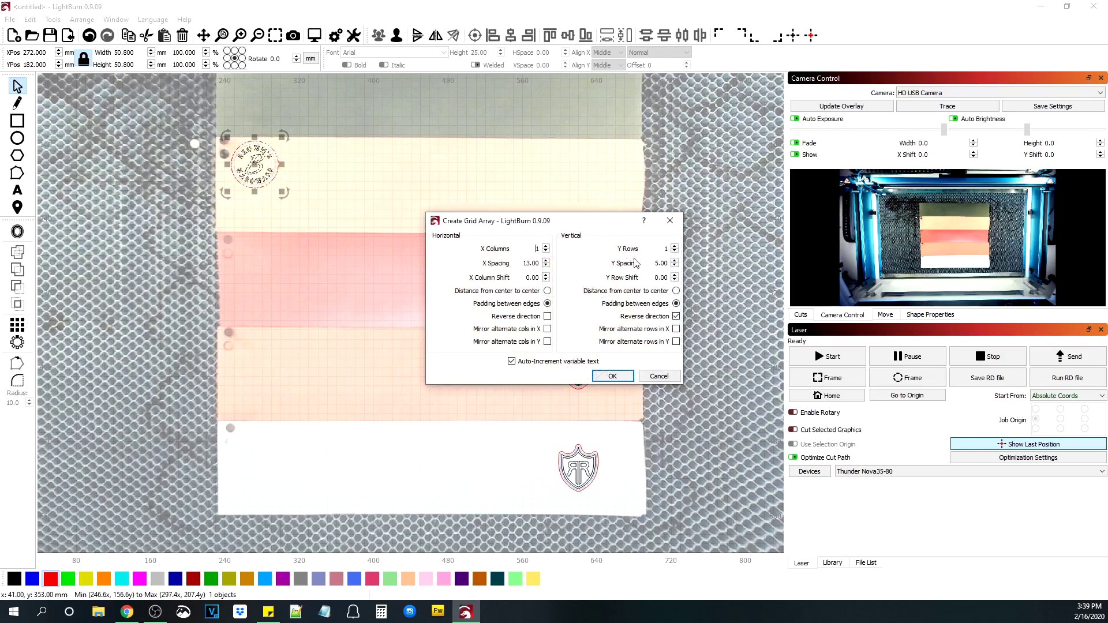
left_click(675, 246)
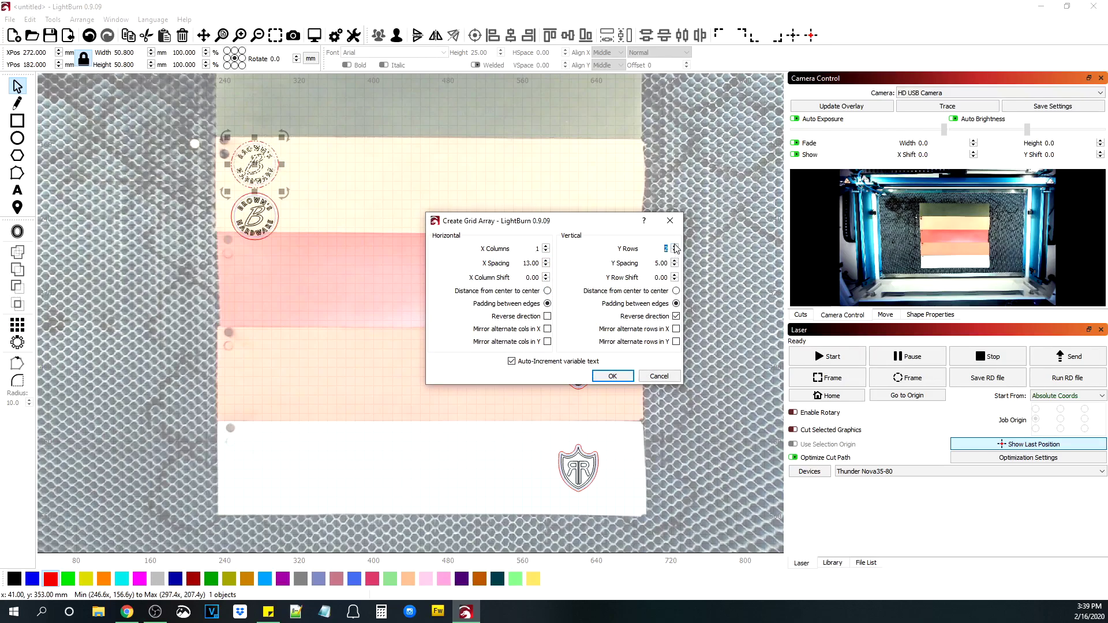
left_click(675, 252)
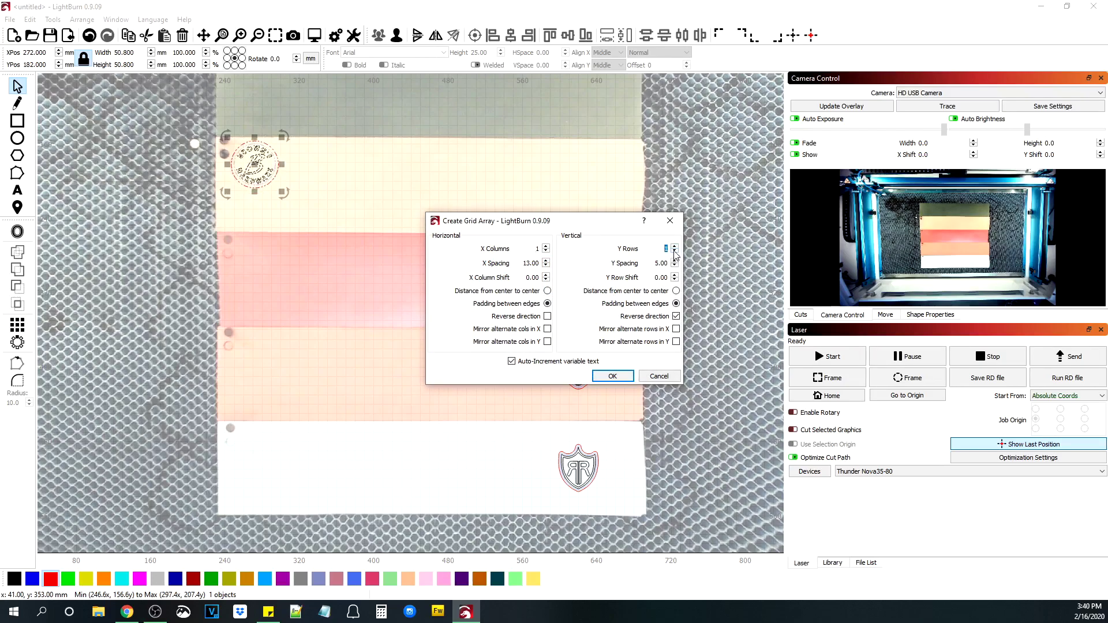
left_click(546, 247)
left_click(546, 247)
left_click(546, 247)
left_click(546, 247)
left_click(546, 247)
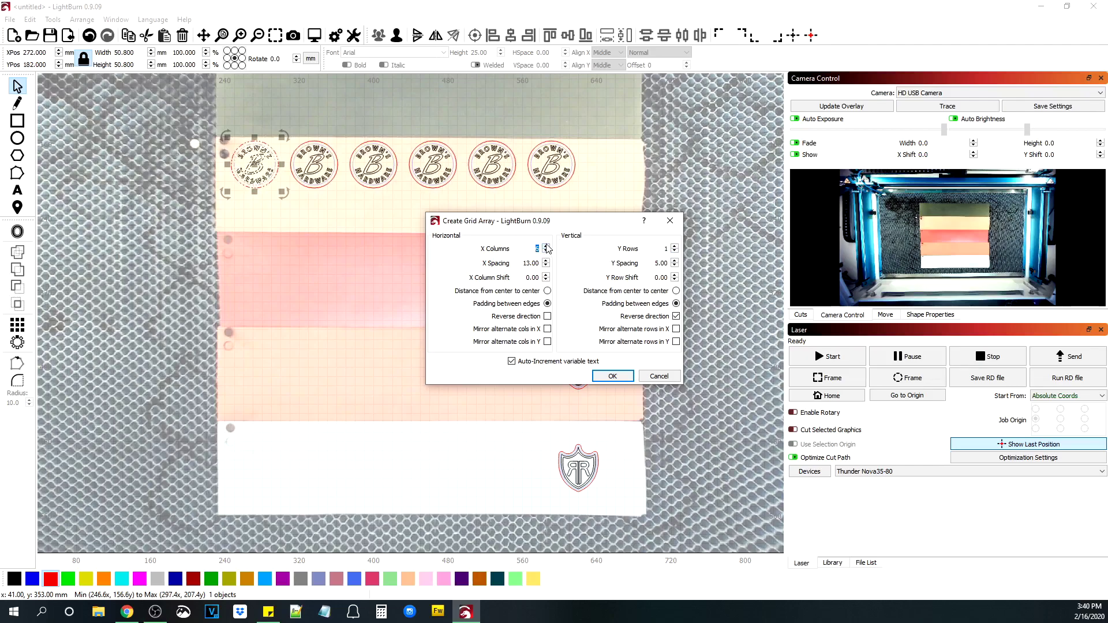
left_click(546, 247)
Step: Set the array's horizontal spacing to 12 mm and create the row of round patches
left_click(546, 266)
left_click(546, 266)
left_click(546, 266)
left_click(546, 266)
left_click(546, 266)
left_click(546, 266)
left_click(546, 266)
left_click(546, 266)
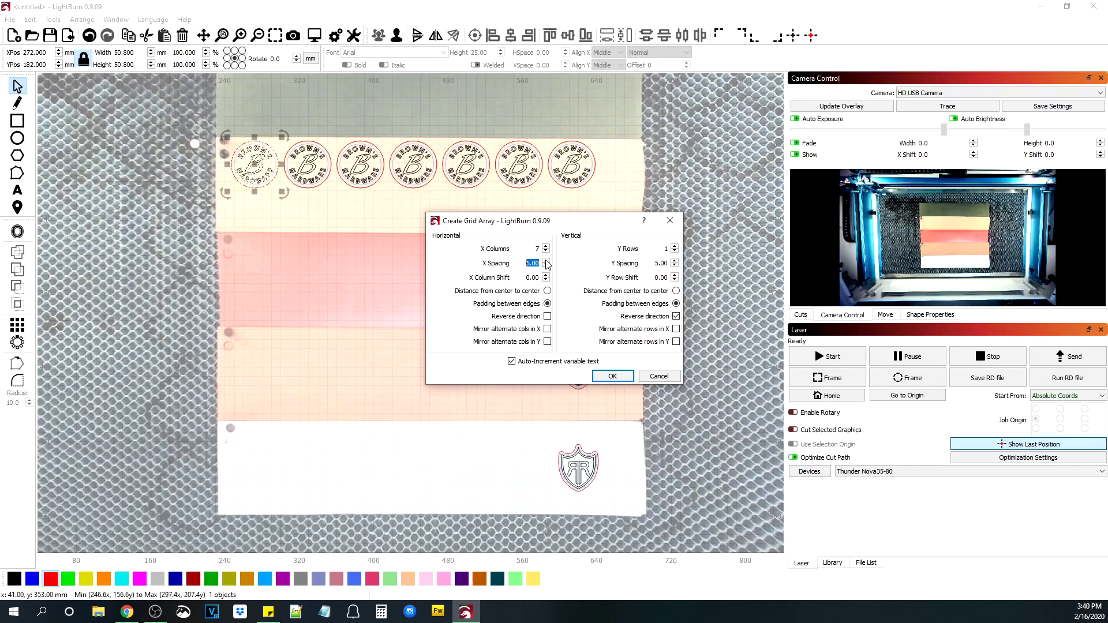
left_click(546, 260)
left_click(546, 261)
left_click(546, 260)
left_click(546, 260)
left_click(546, 260)
left_click(546, 261)
left_click(546, 260)
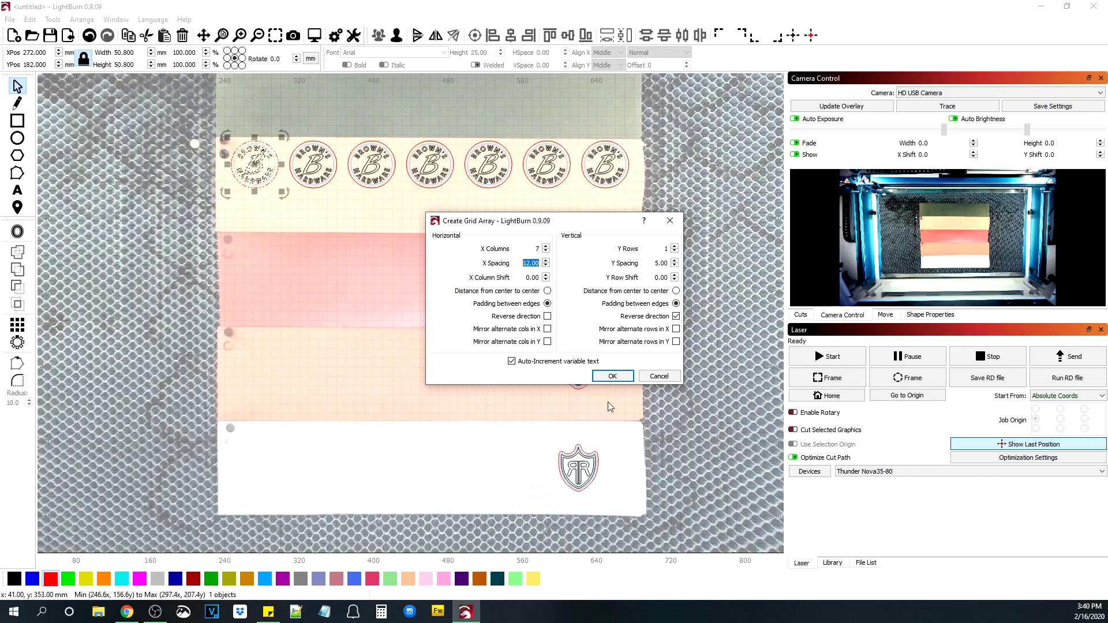
left_click(612, 376)
Step: Duplicate the row of seven round patches and nest the copy beneath it, centred at about X 429, Y 224
left_click_drag(642, 209, 200, 113)
right_click(296, 157)
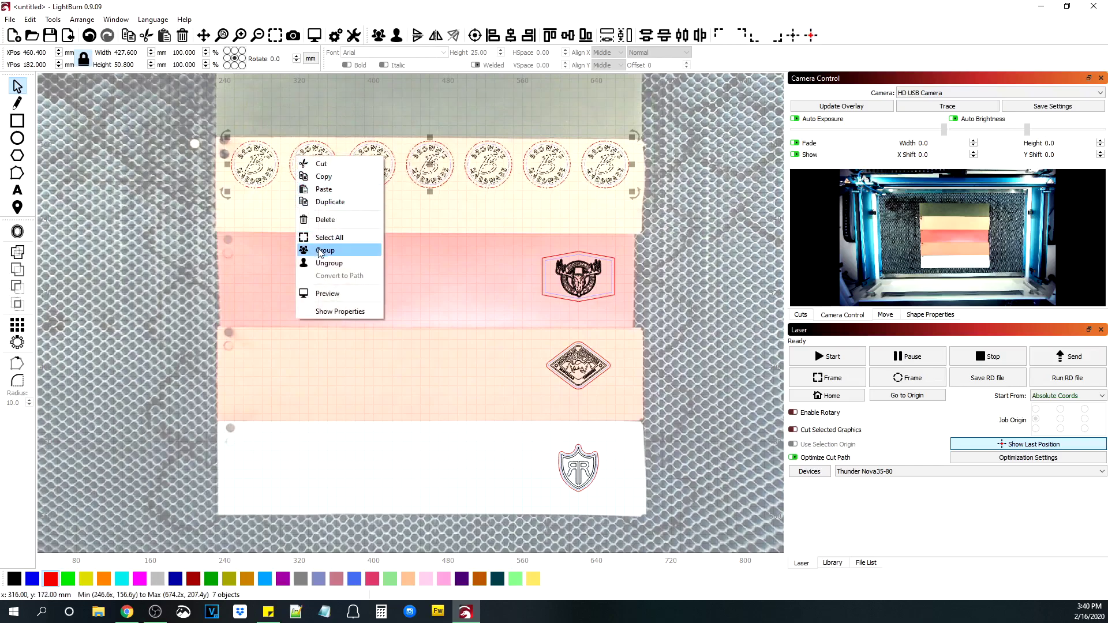
left_click(323, 201)
left_click_drag(430, 166, 402, 205)
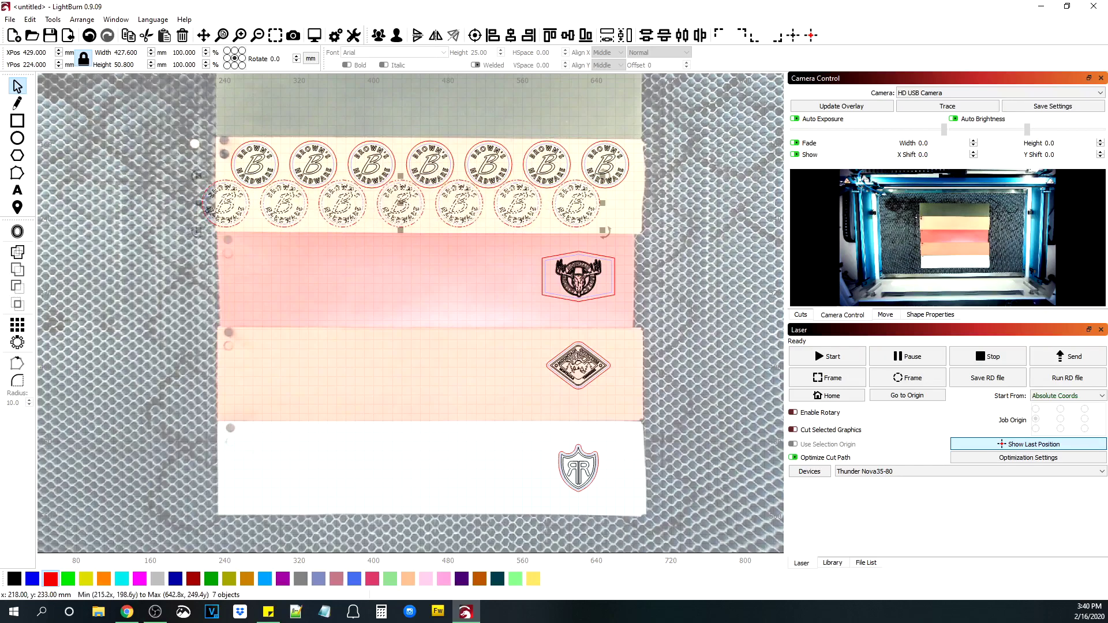
Step: Delete the leftmost round patch of the lower row, overhanging the strip's edge
left_click(190, 232)
left_click(233, 197)
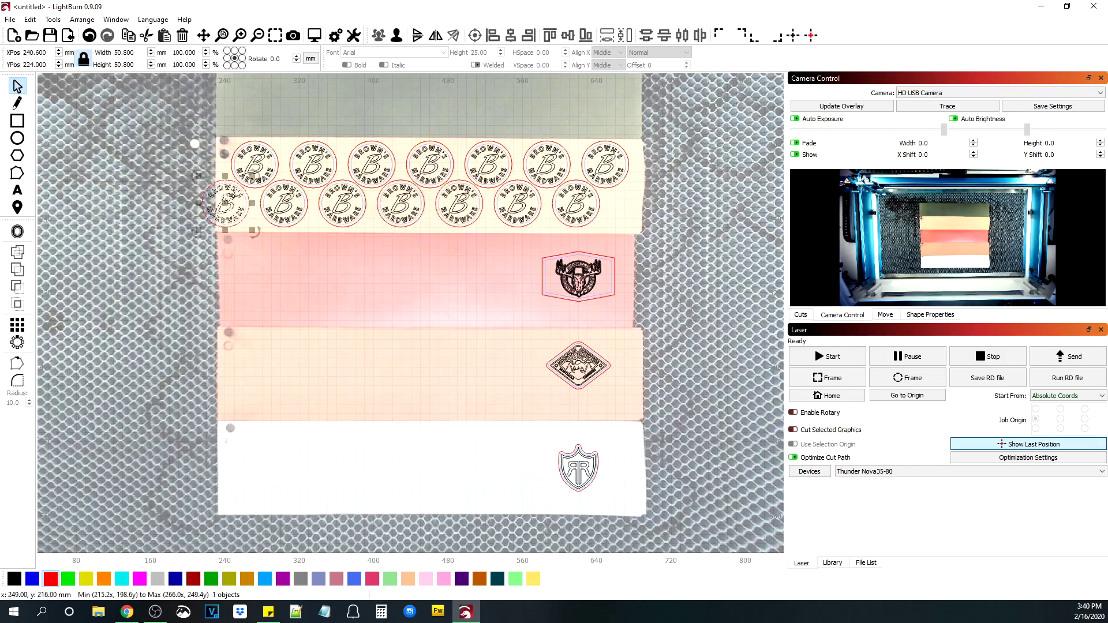
key("Delete")
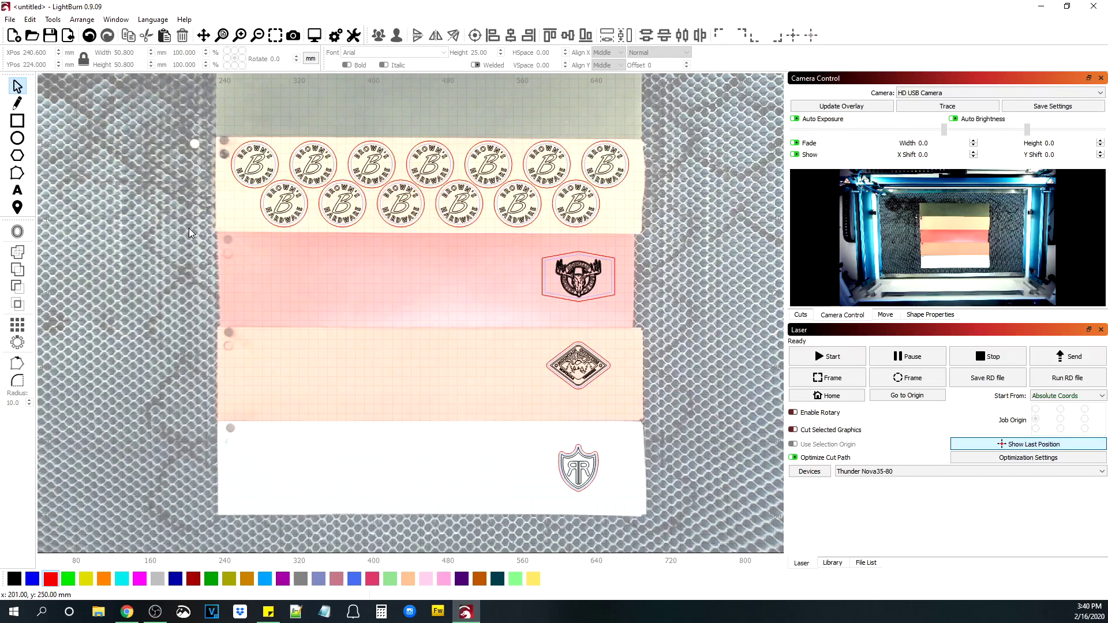
Step: Rotate the antlered patch on the red strip by 90 degrees and move it to the strip's left end, at about X 277, Y 305
left_click_drag(514, 247, 645, 303)
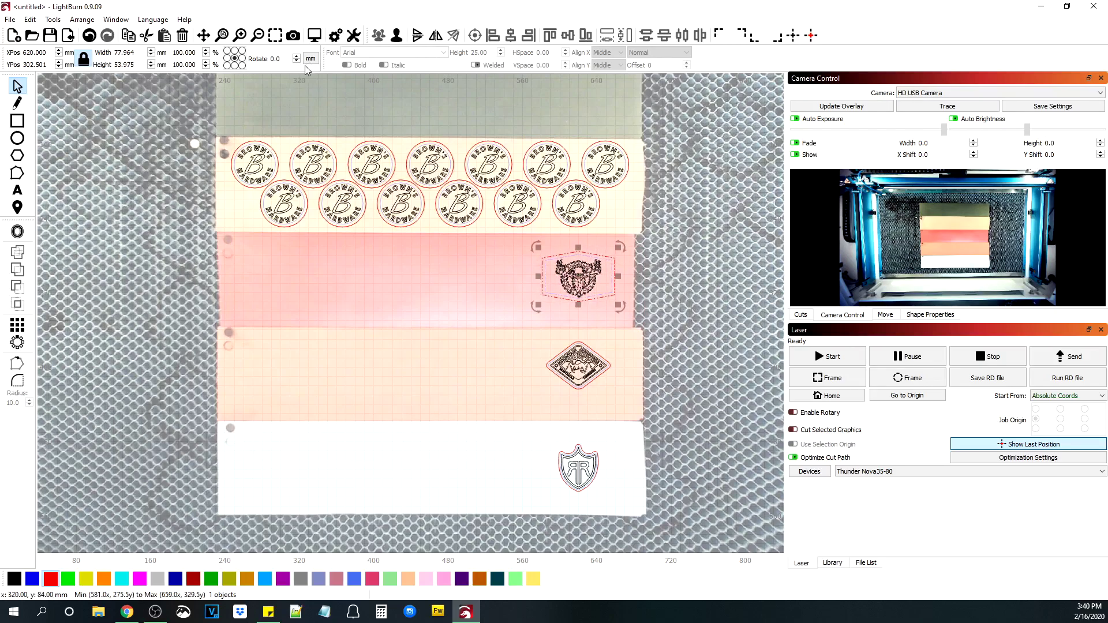
left_click(274, 59)
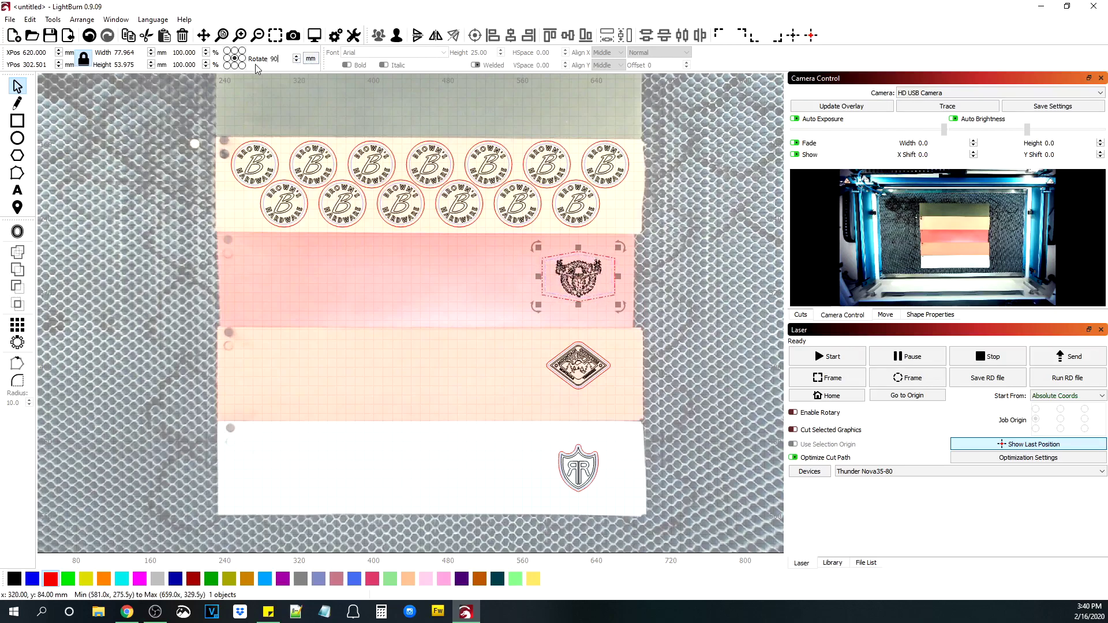
type("90")
key("Return")
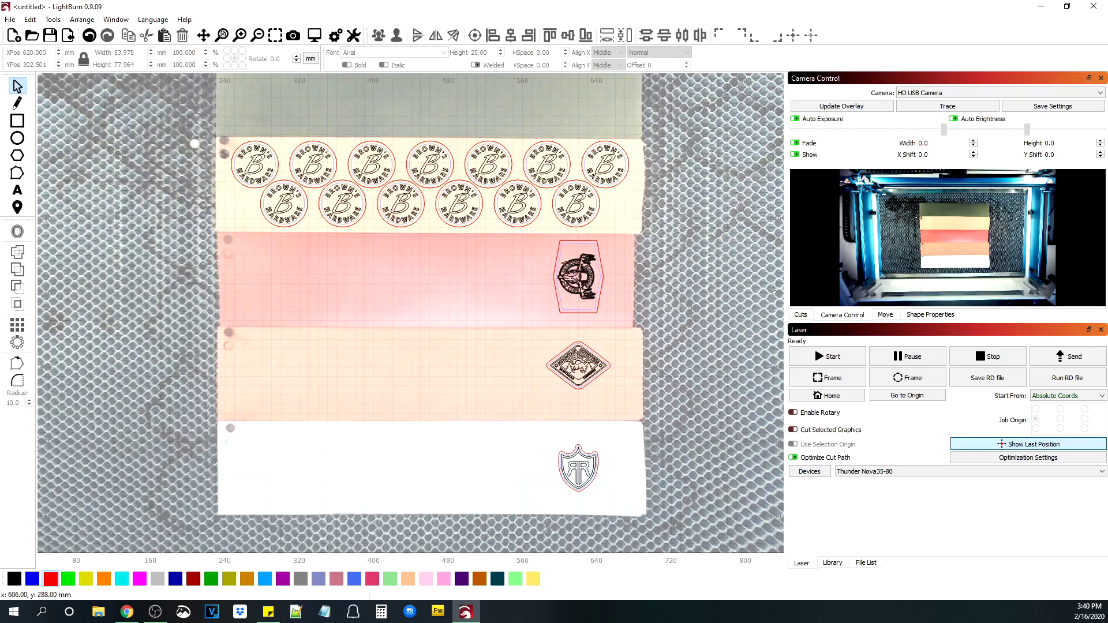
left_click_drag(572, 280, 261, 284)
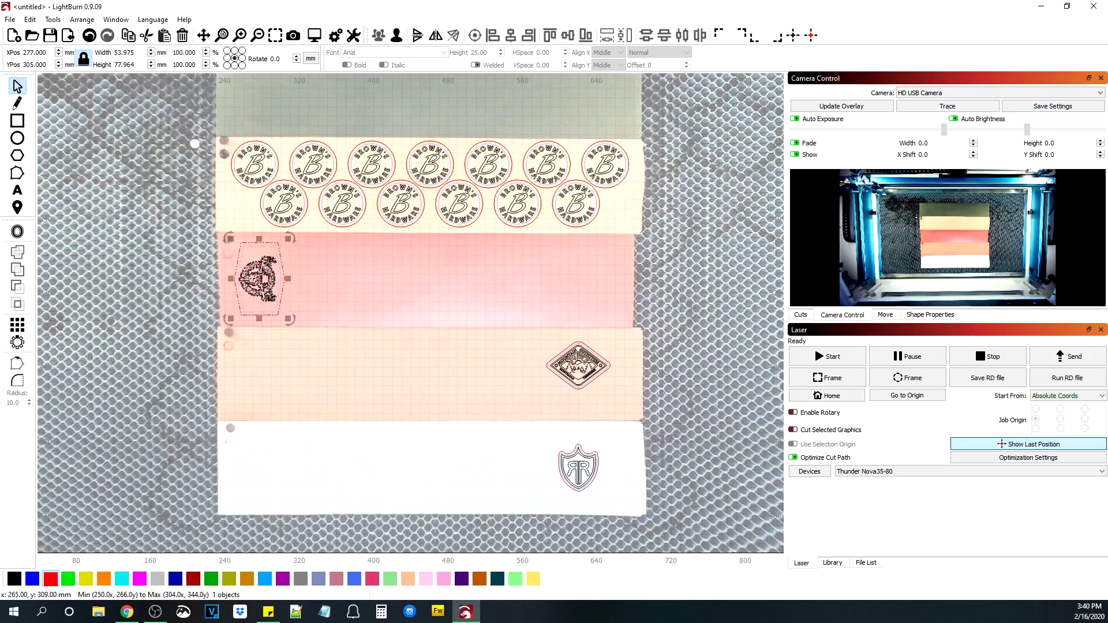
Step: Create a grid array of the antlered patch with 7 columns and 6 mm horizontal spacing
left_click(18, 326)
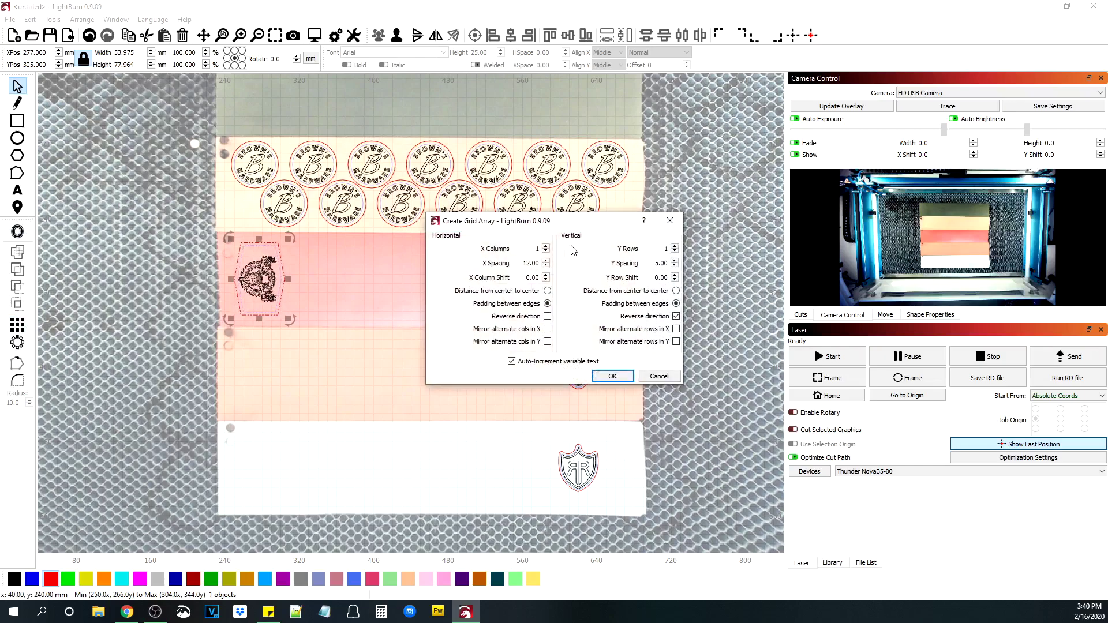
left_click_drag(570, 221, 607, 351)
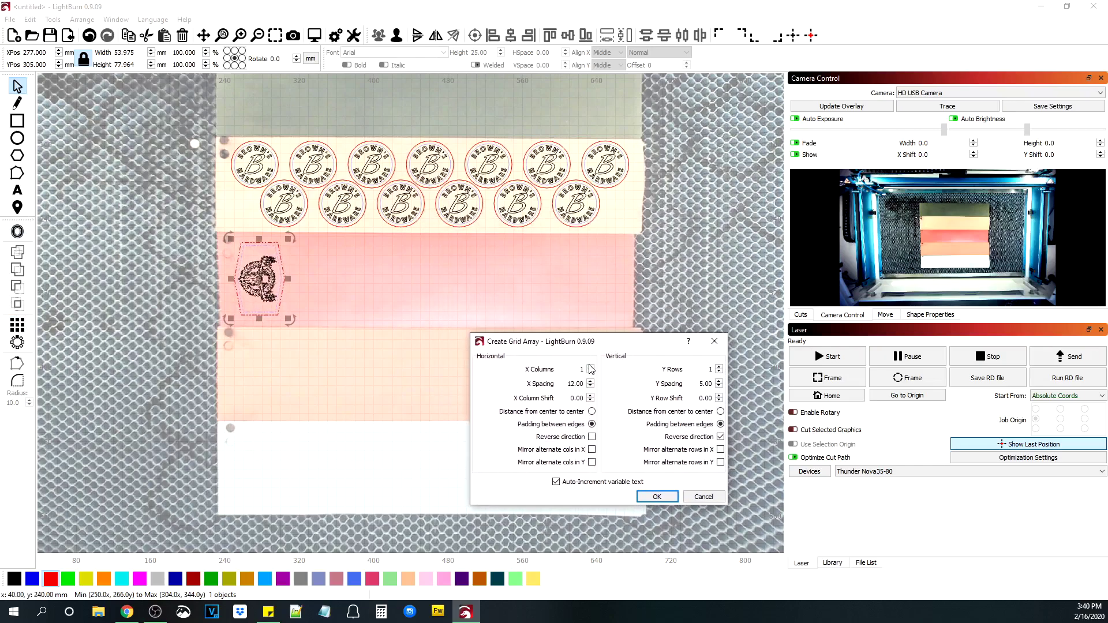
left_click(589, 366)
left_click(589, 367)
left_click(590, 366)
left_click(590, 366)
left_click(590, 367)
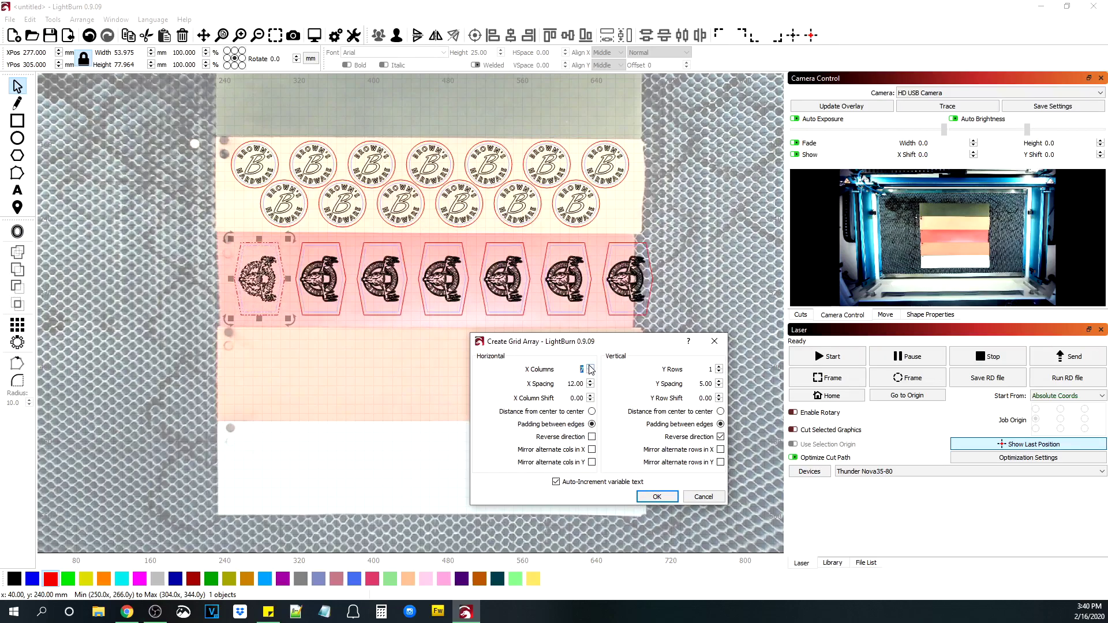
left_click(590, 385)
left_click(590, 385)
left_click(591, 385)
left_click(591, 385)
left_click(591, 385)
left_click(591, 386)
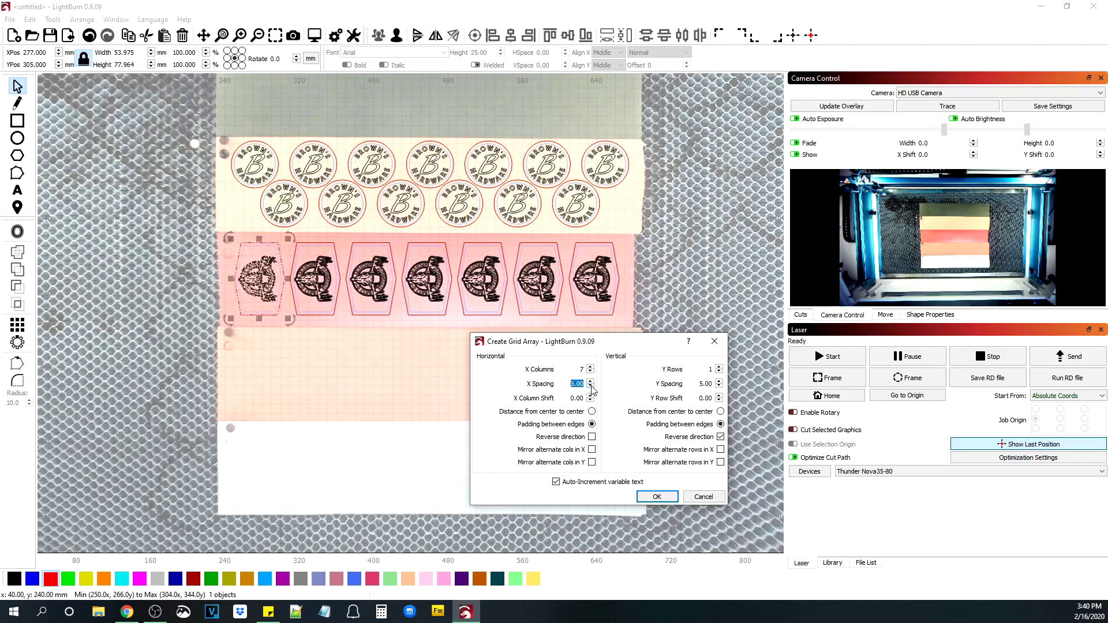
left_click(658, 496)
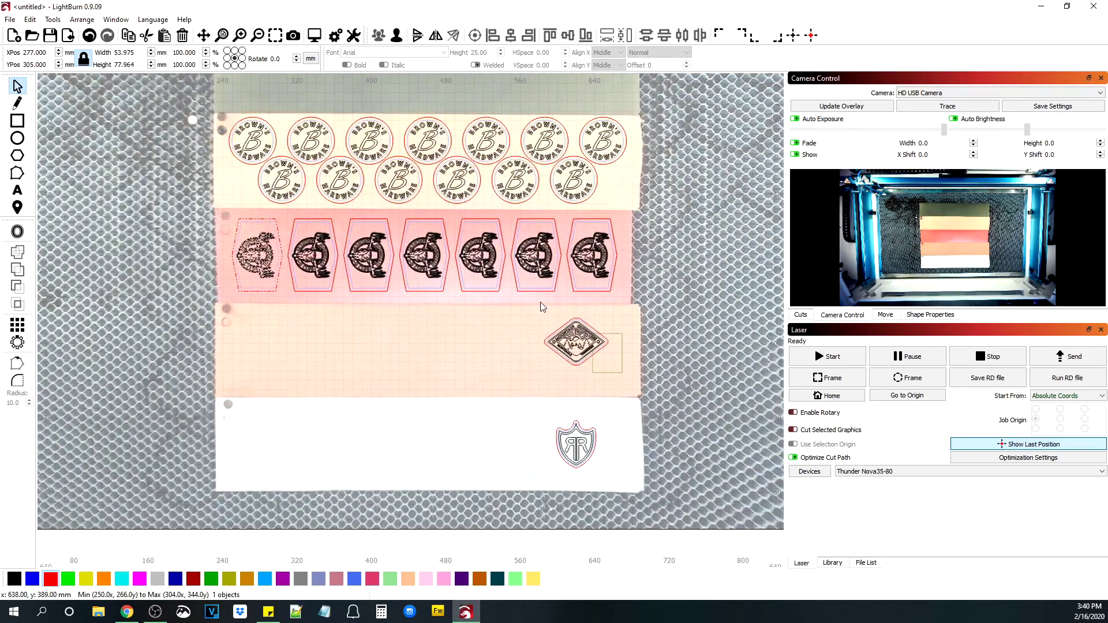
Step: Rotate the diamond patch on the third strip by 90 degrees
left_click(541, 315)
left_click(542, 314)
double_click(273, 58)
type("90")
key("Return")
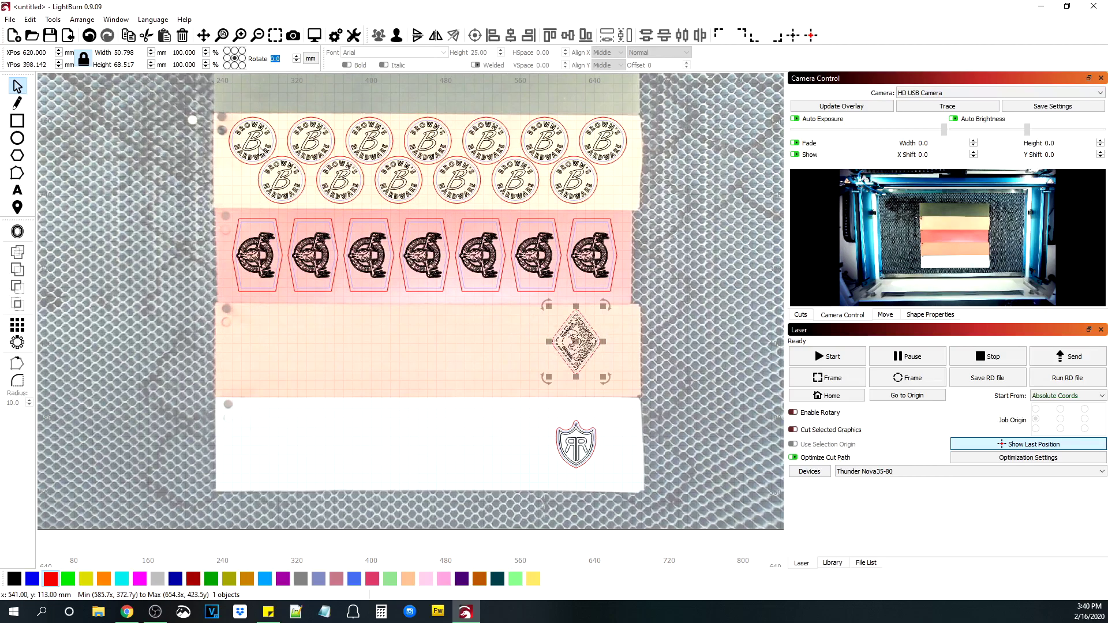
Step: Create a horizontally reversed grid array of the diamond patch with 8 columns and 3 mm horizontal spacing
left_click(18, 325)
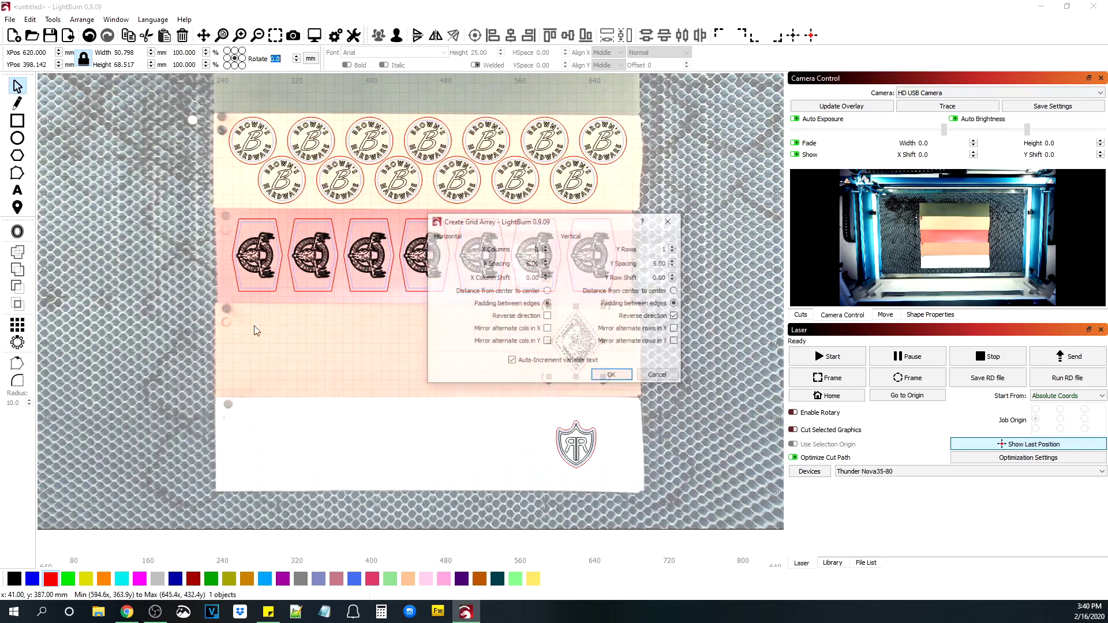
left_click_drag(592, 223, 416, 120)
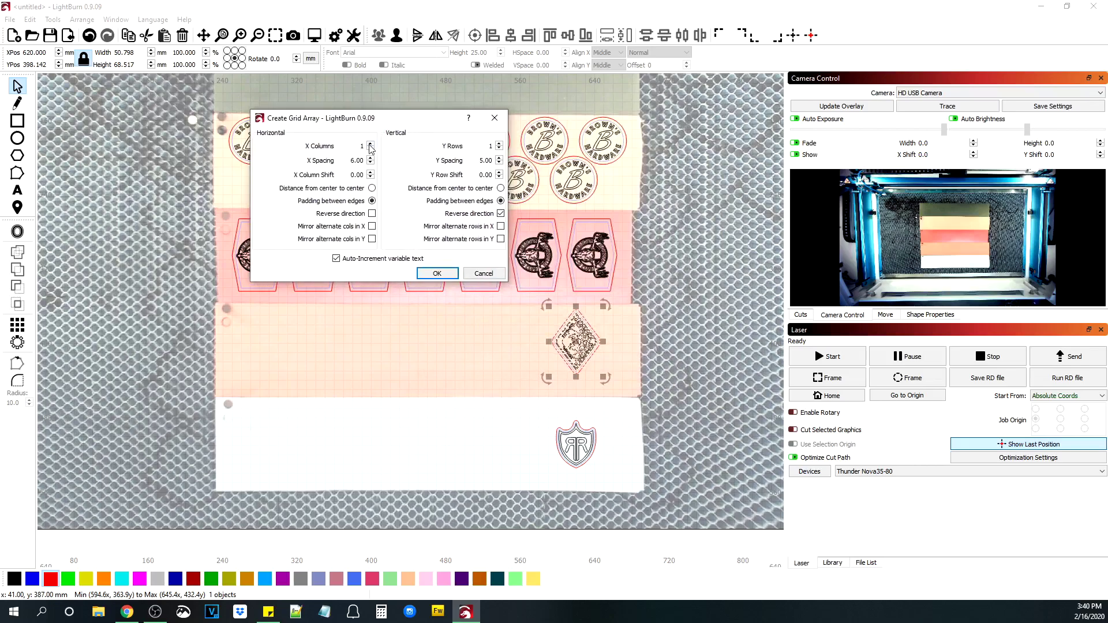
key("Up")
key("Up")
key("Up")
key("Up")
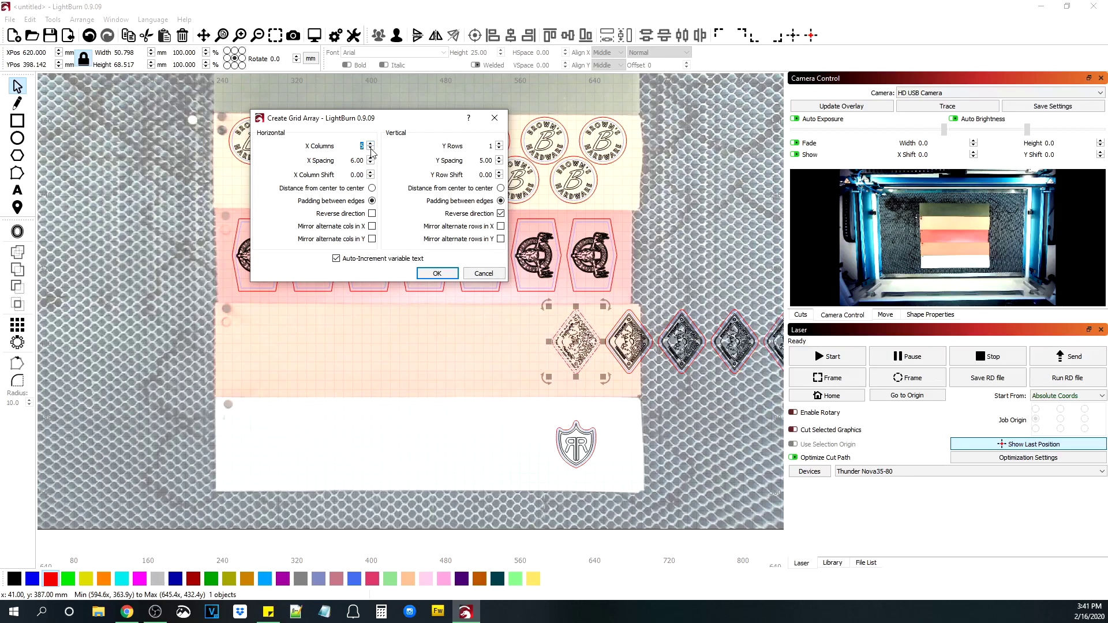
left_click(371, 213)
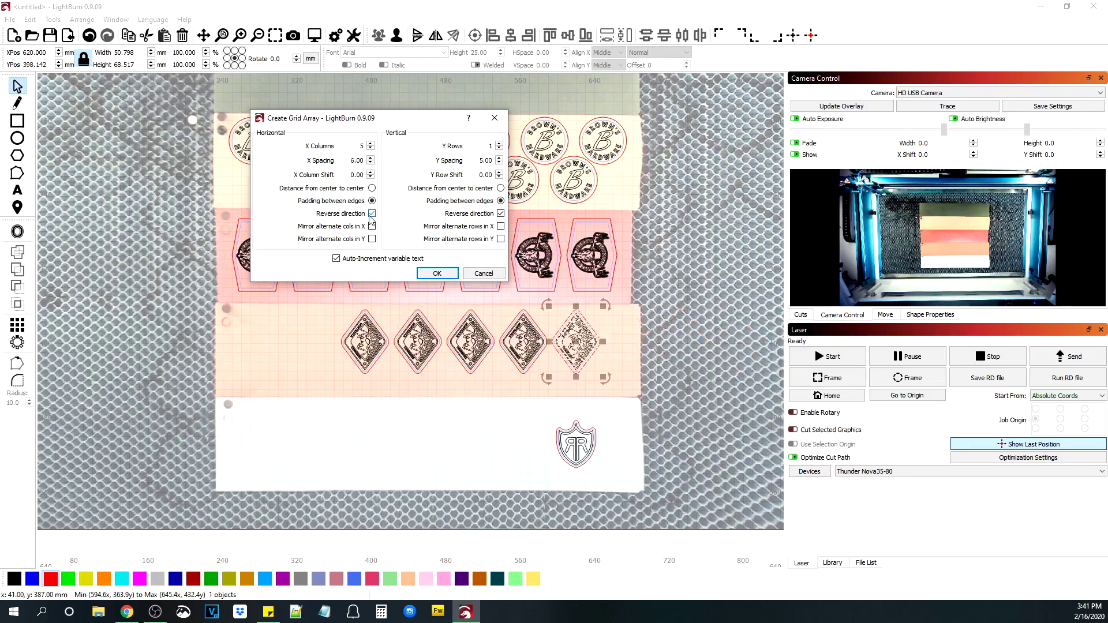
left_click(370, 143)
left_click(370, 143)
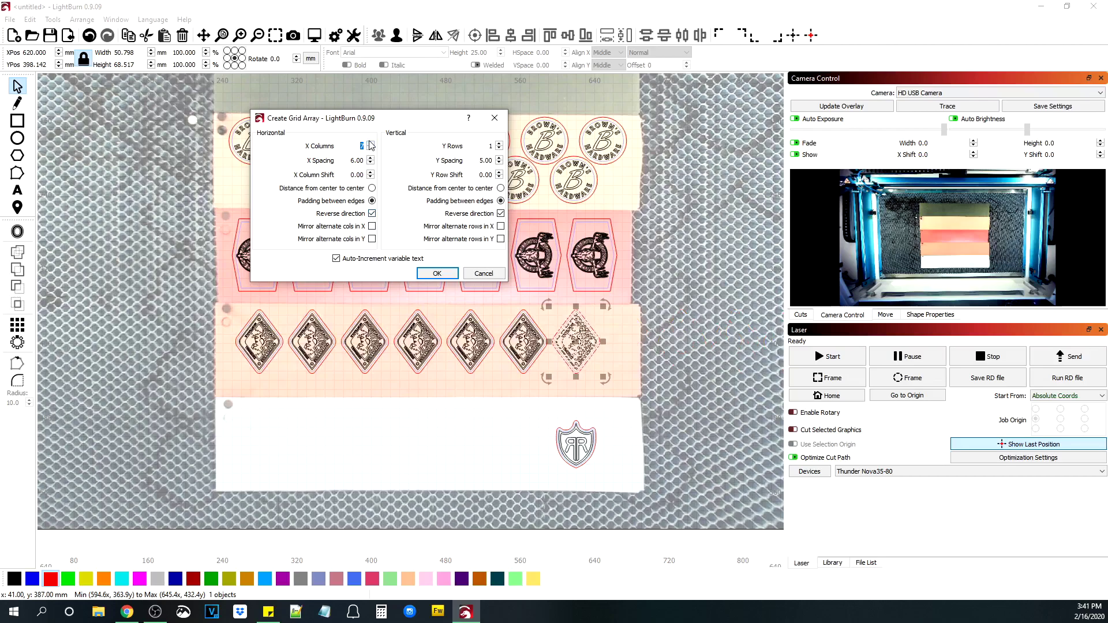
left_click(370, 143)
left_click(370, 162)
left_click(371, 163)
left_click(370, 163)
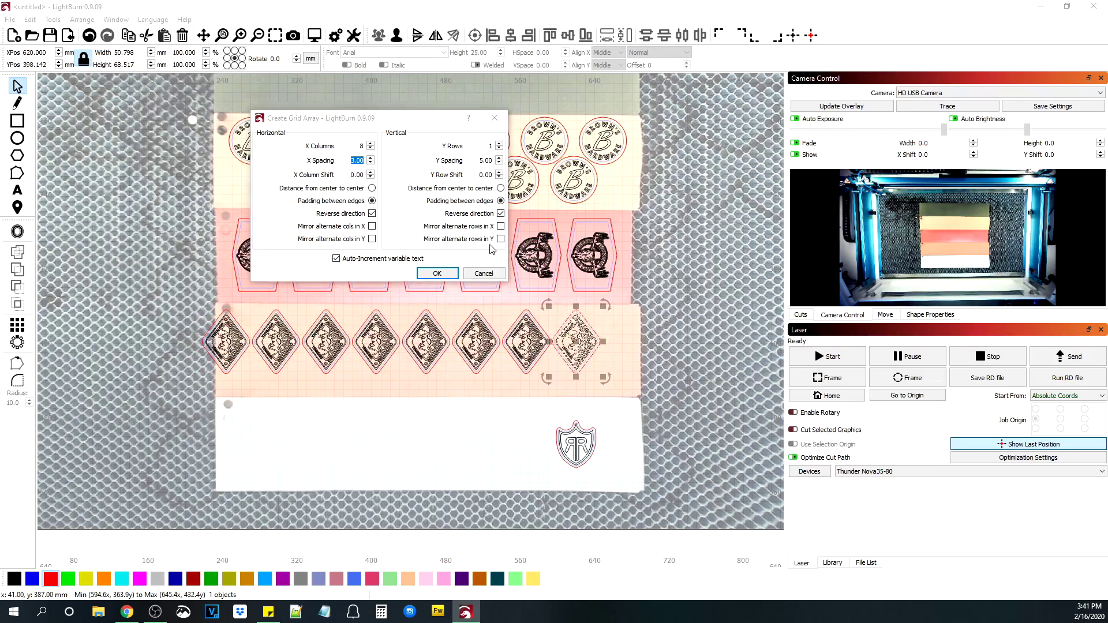
left_click(434, 274)
Step: Move the whole row of eight diamond patches onto the third strip, centred at about X 460, Y 403
left_click(661, 384)
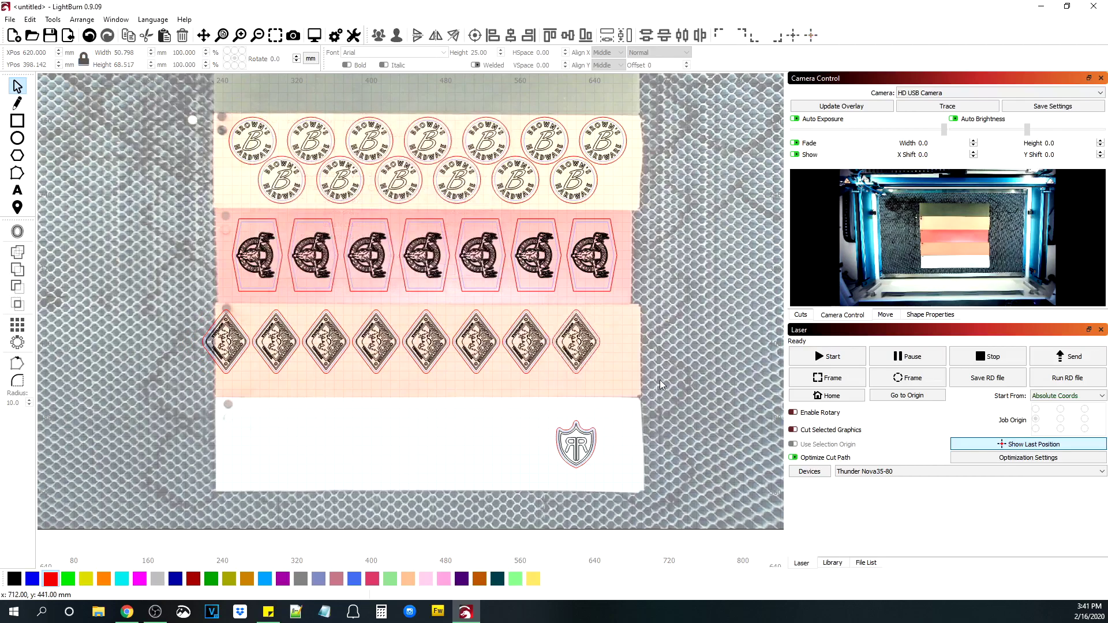
left_click_drag(586, 358, 211, 300)
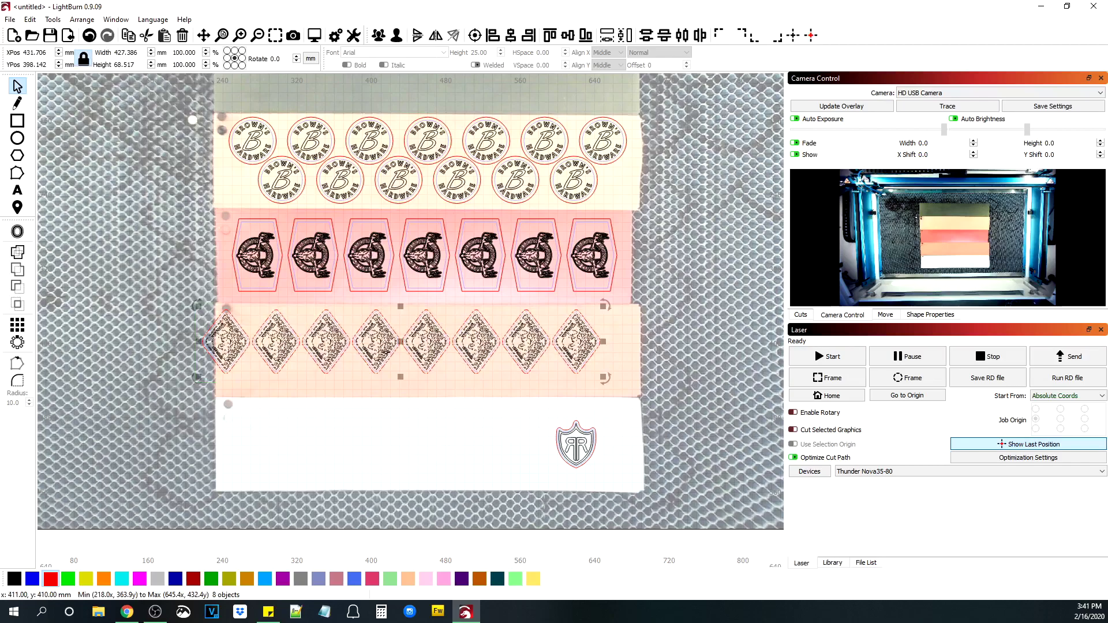
left_click_drag(398, 342, 428, 349)
Step: Move the shield patch to the white strip's upper-left area, at about X 280, Y 495
left_click(551, 449)
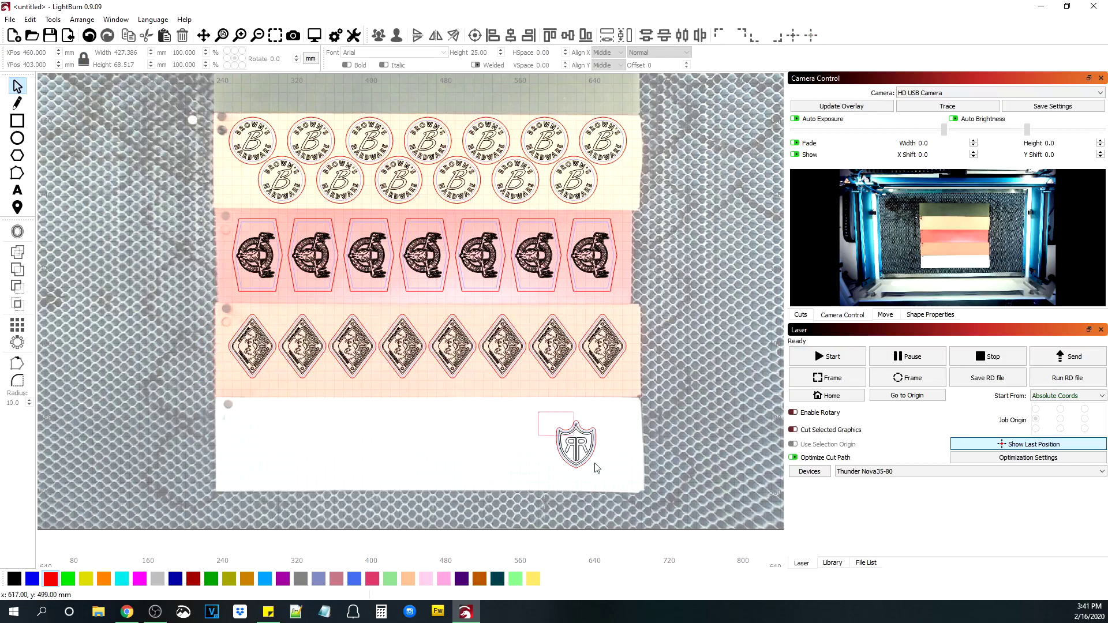
left_click(589, 444)
left_click_drag(576, 445, 285, 431)
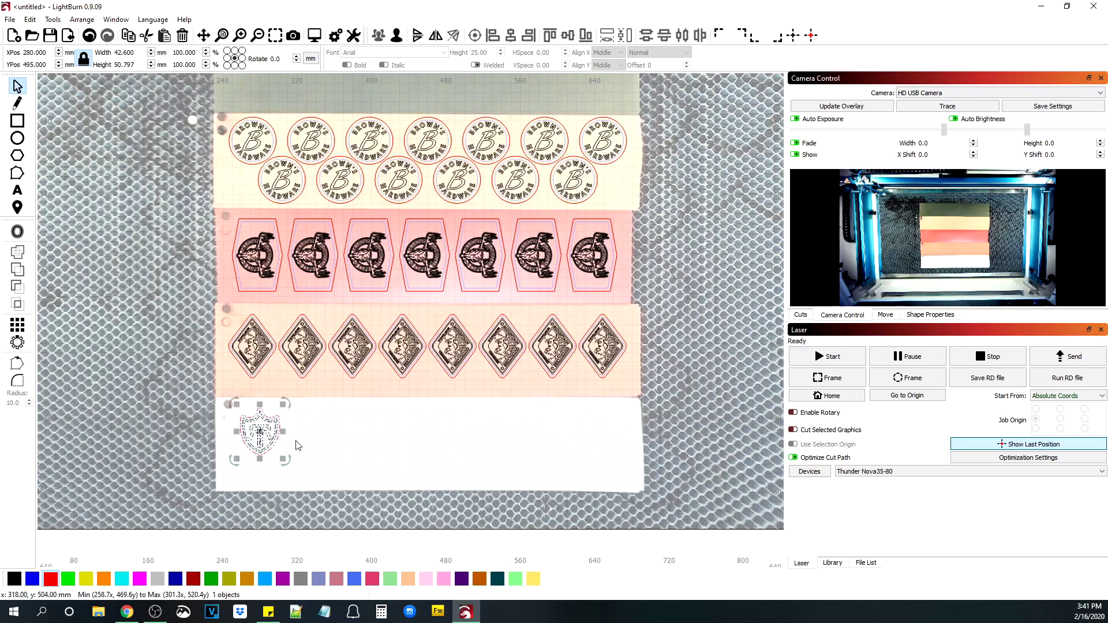
Step: Create a grid array of the shield patch on the white strip with 8 columns and 12 mm horizontal spacing
left_click(17, 329)
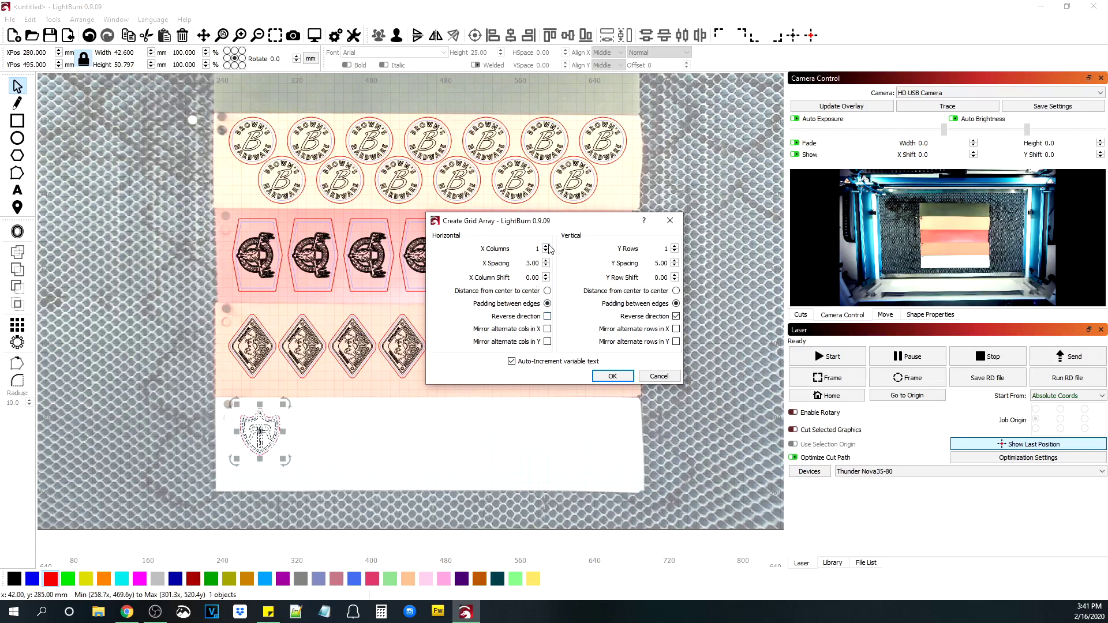
left_click(546, 247)
left_click(546, 247)
left_click(546, 247)
left_click(546, 247)
left_click(546, 247)
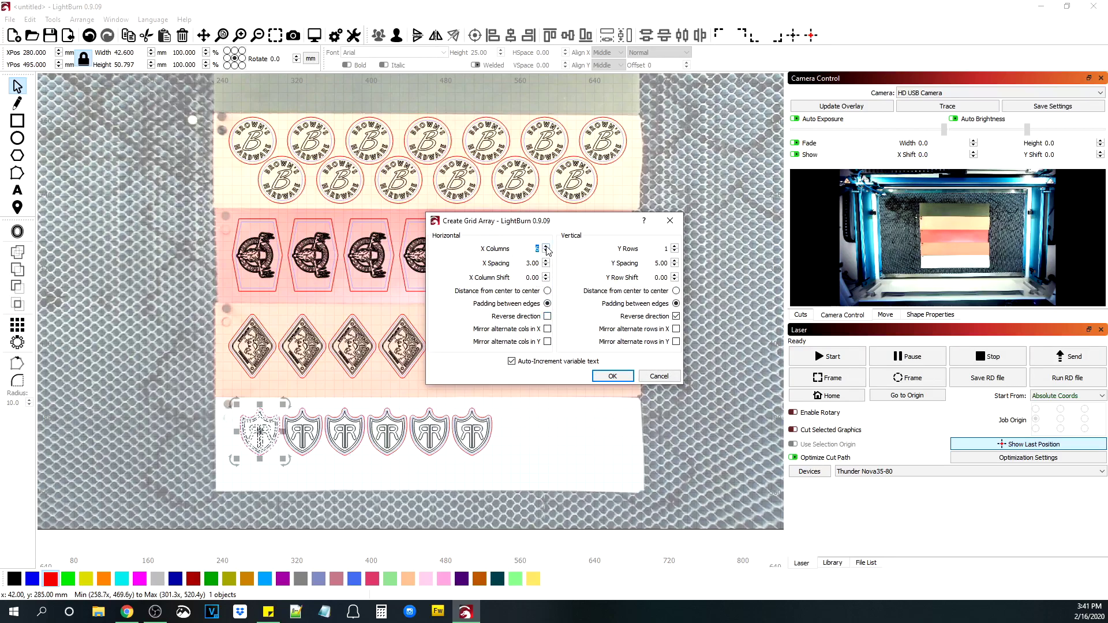
left_click(546, 247)
left_click(546, 247)
left_click(546, 247)
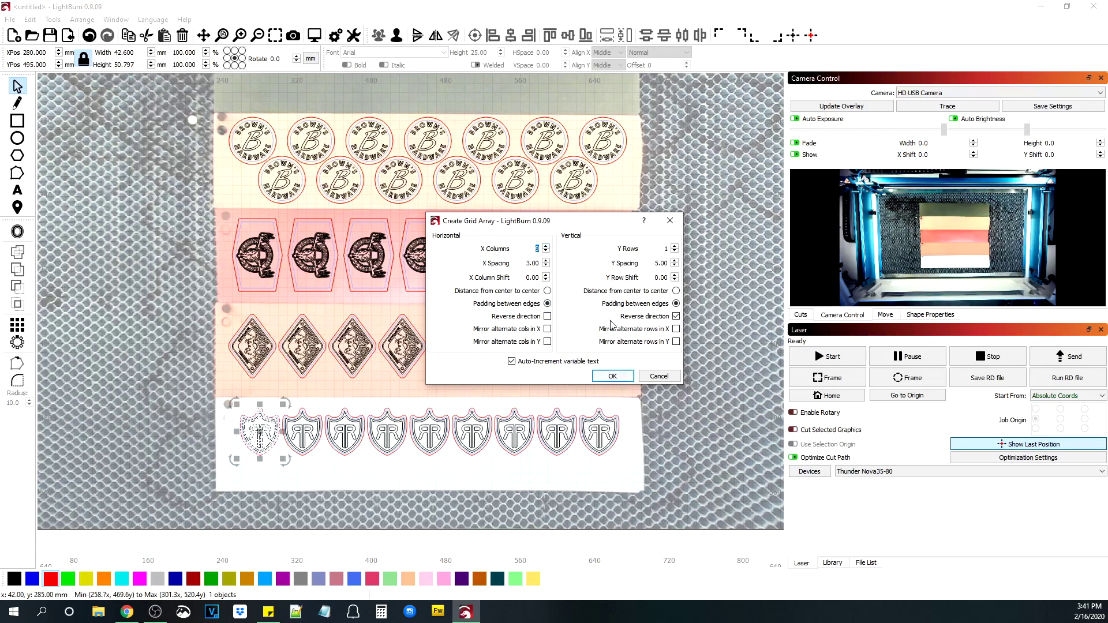
left_click(545, 252)
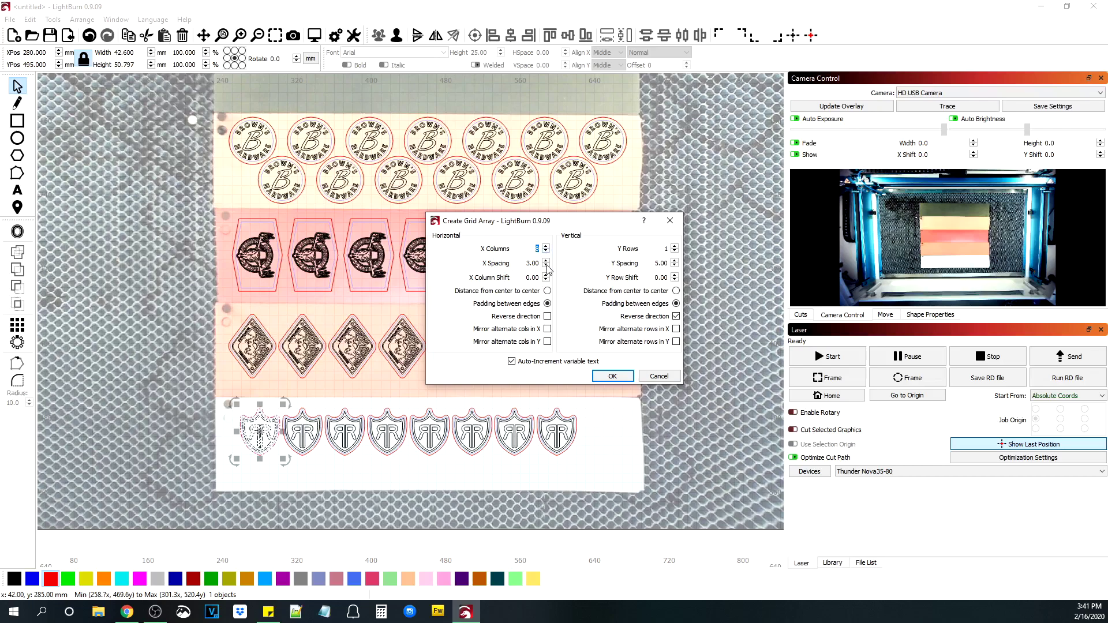
left_click(546, 261)
left_click(546, 261)
left_click(546, 261)
left_click(546, 261)
left_click(546, 261)
left_click(545, 261)
left_click(546, 261)
left_click(546, 260)
left_click(546, 261)
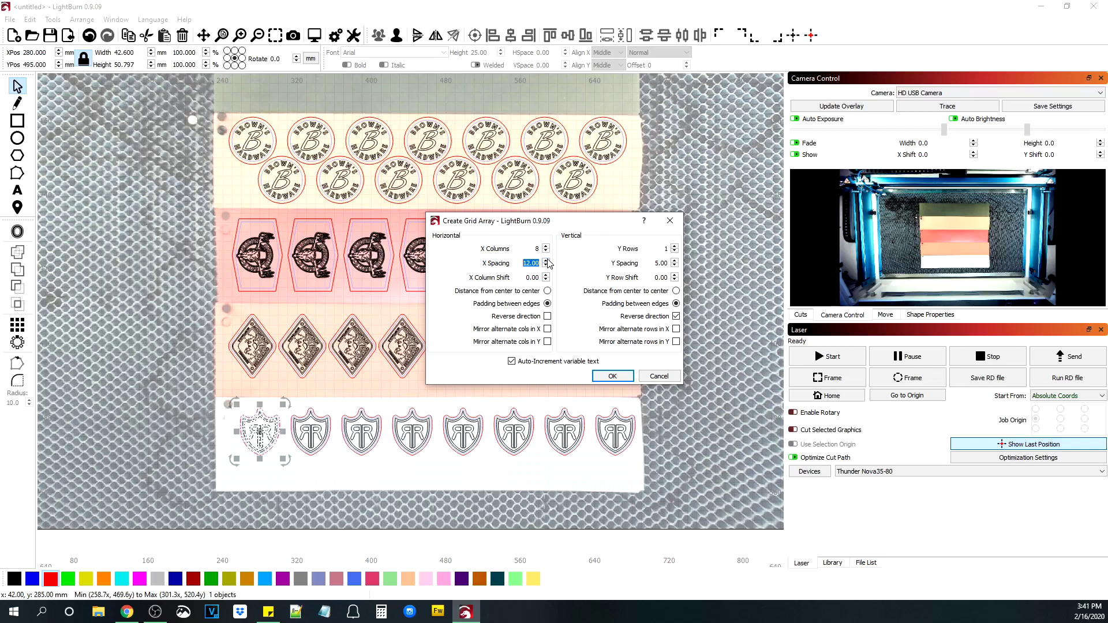
left_click(614, 377)
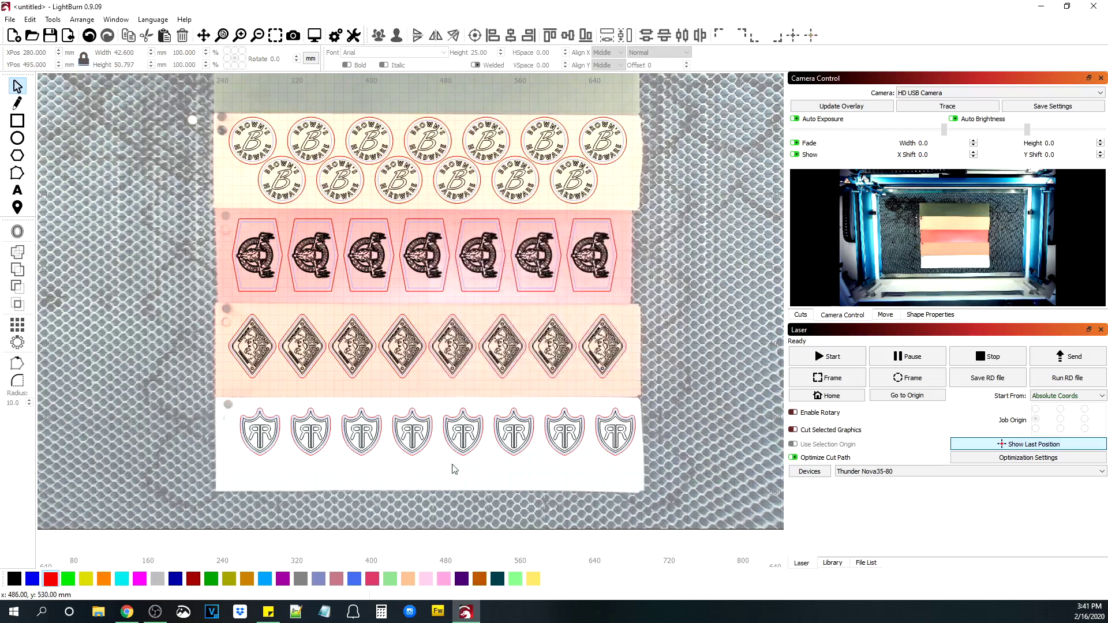
Step: Move the row of eight shields to about X 466, Y 488, and place a duplicate row below it at about X 468, Y 549
key("ctrl+a")
left_click_drag(437, 434, 436, 429)
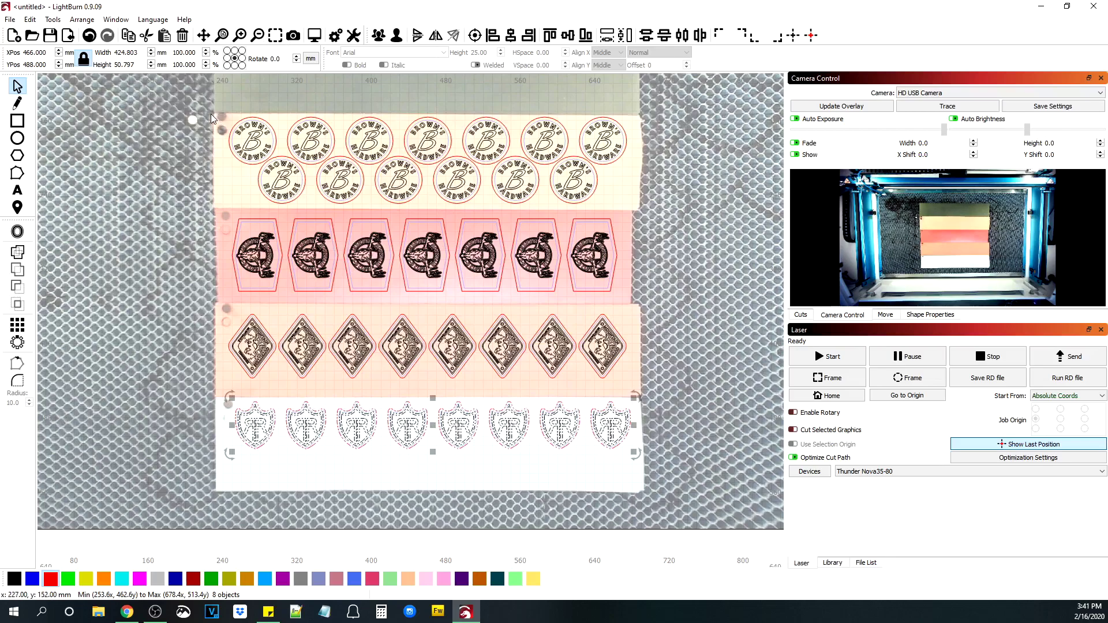
right_click(457, 433)
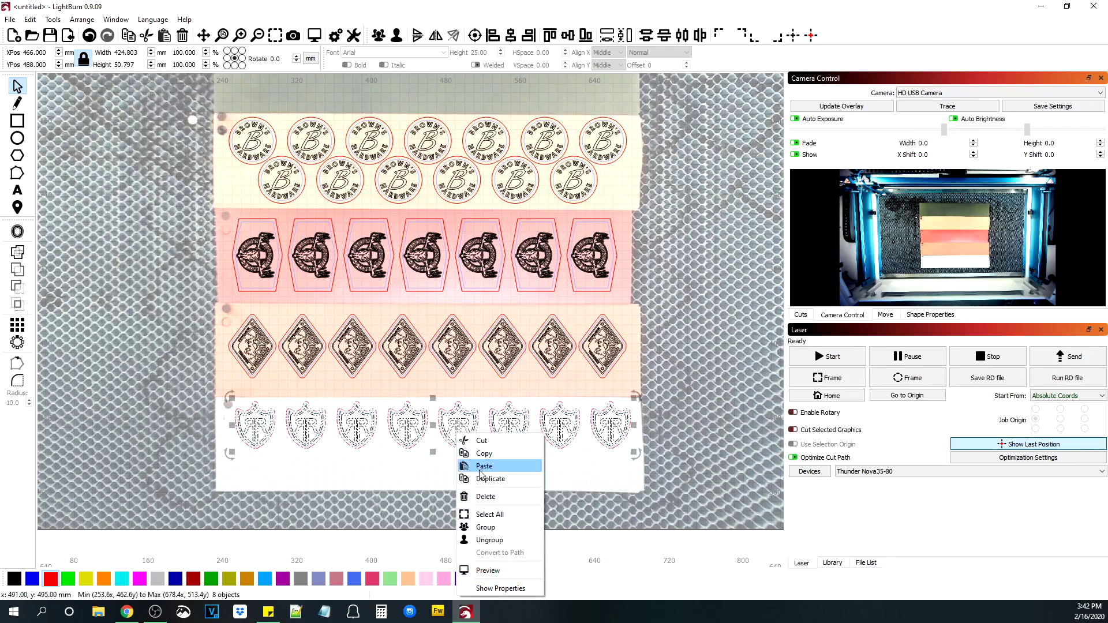
left_click(482, 478)
left_click_drag(435, 427, 437, 484)
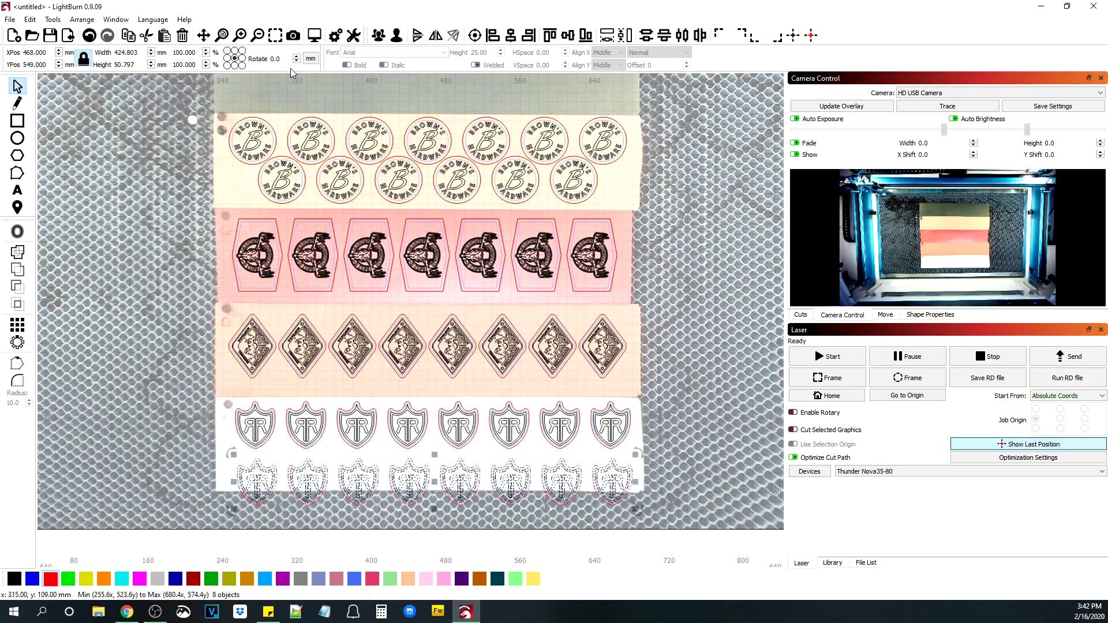
Step: Rotate the duplicated shield row by 180 degrees and delete its rightmost shield
left_click(274, 58)
type("180")
key("Return")
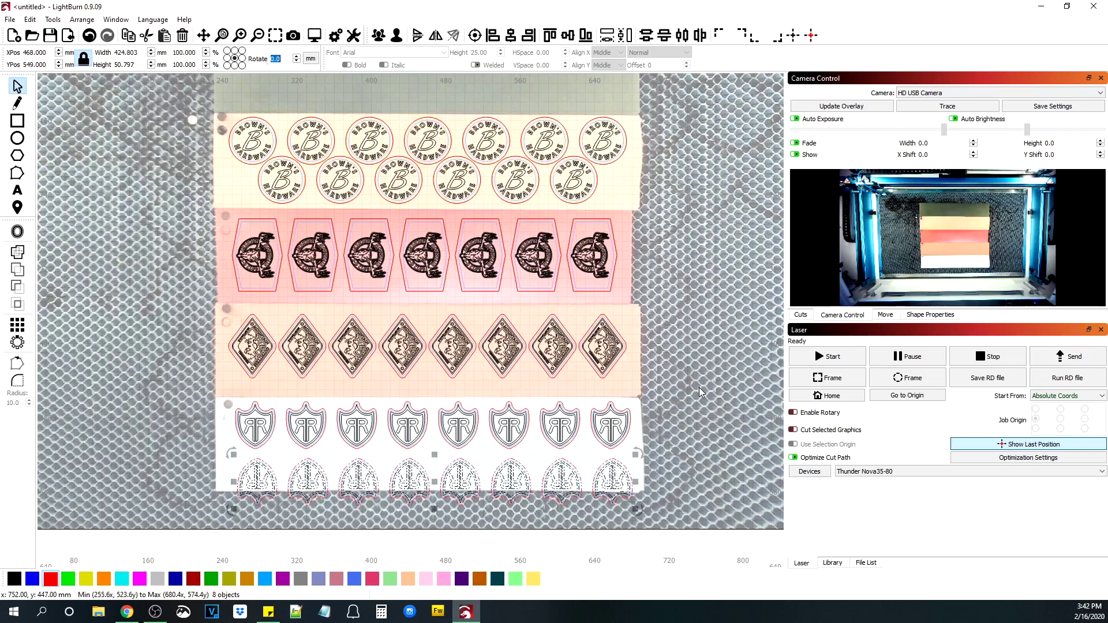
left_click(613, 478)
key("Delete")
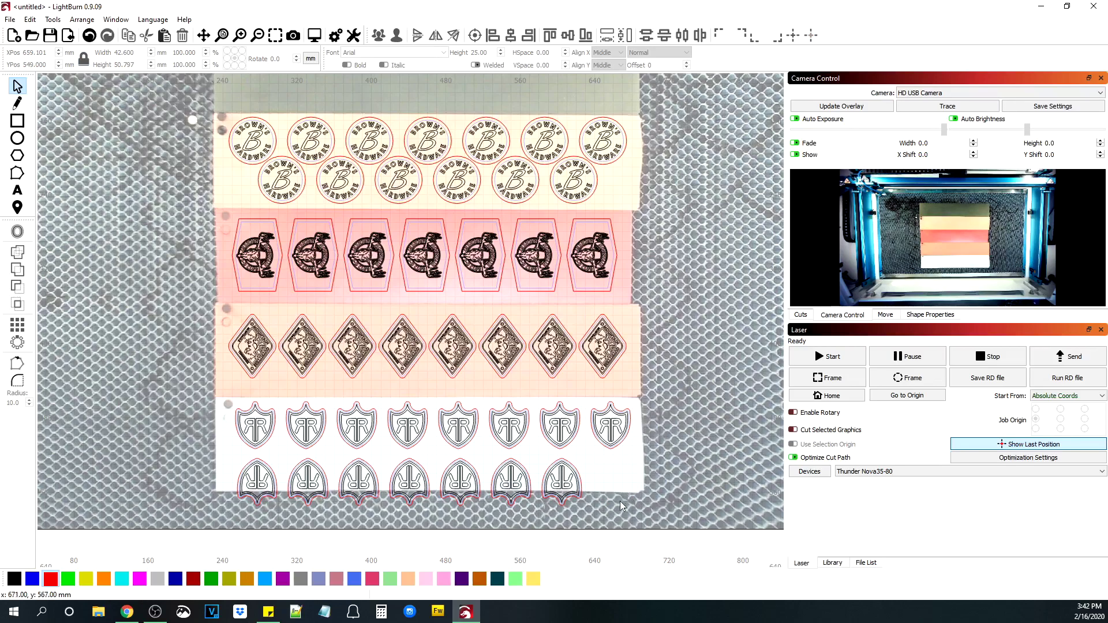
Step: Nest the seven inverted shields into the gaps below the upper shield row, centred at about X 466, Y 523
left_click_drag(234, 460, 230, 457)
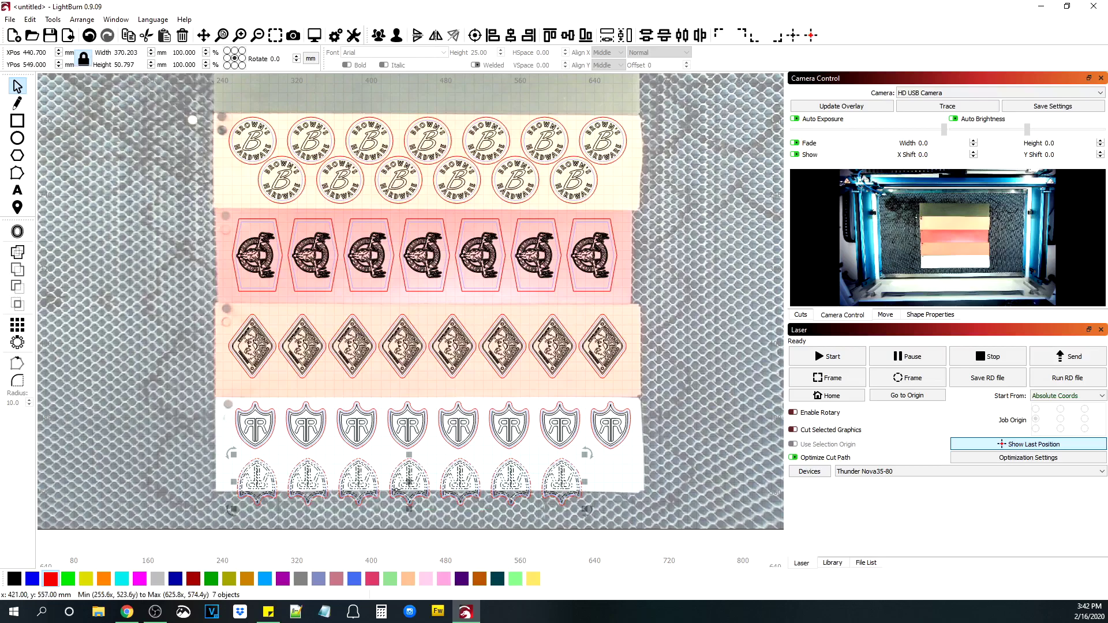
left_click_drag(409, 484, 433, 460)
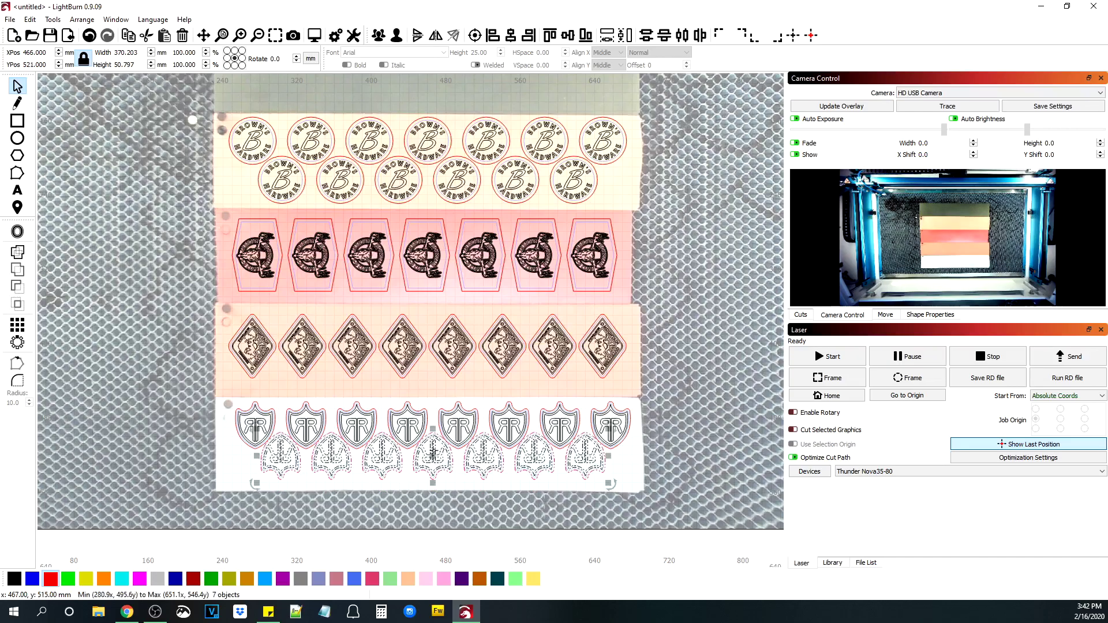
scroll(432, 460, "up", 3)
scroll(411, 459, "down", 1)
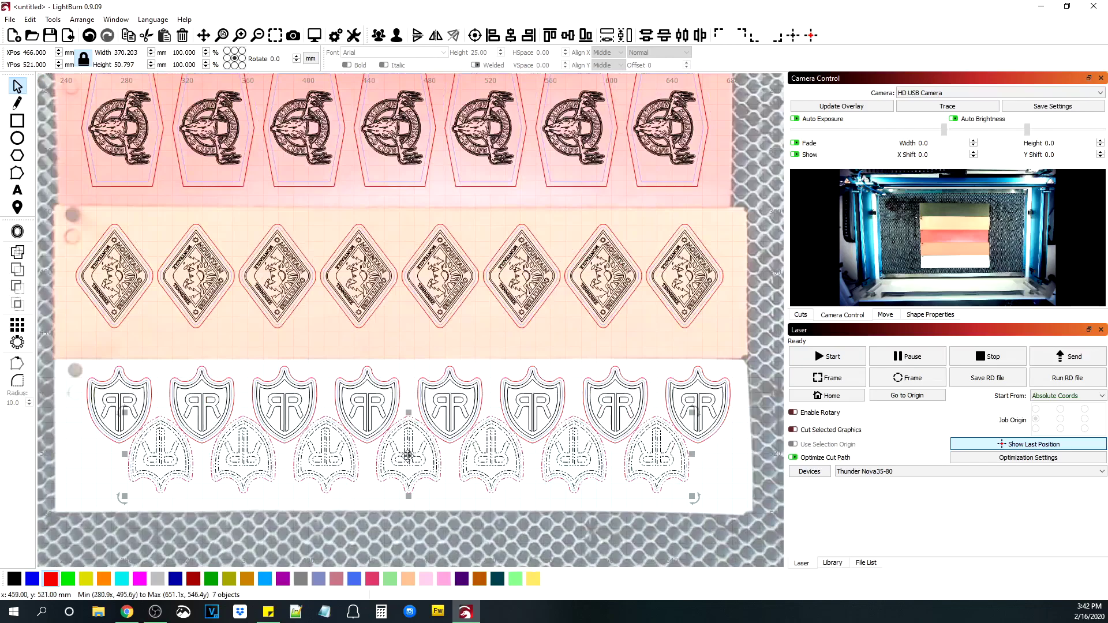
left_click_drag(412, 458, 410, 462)
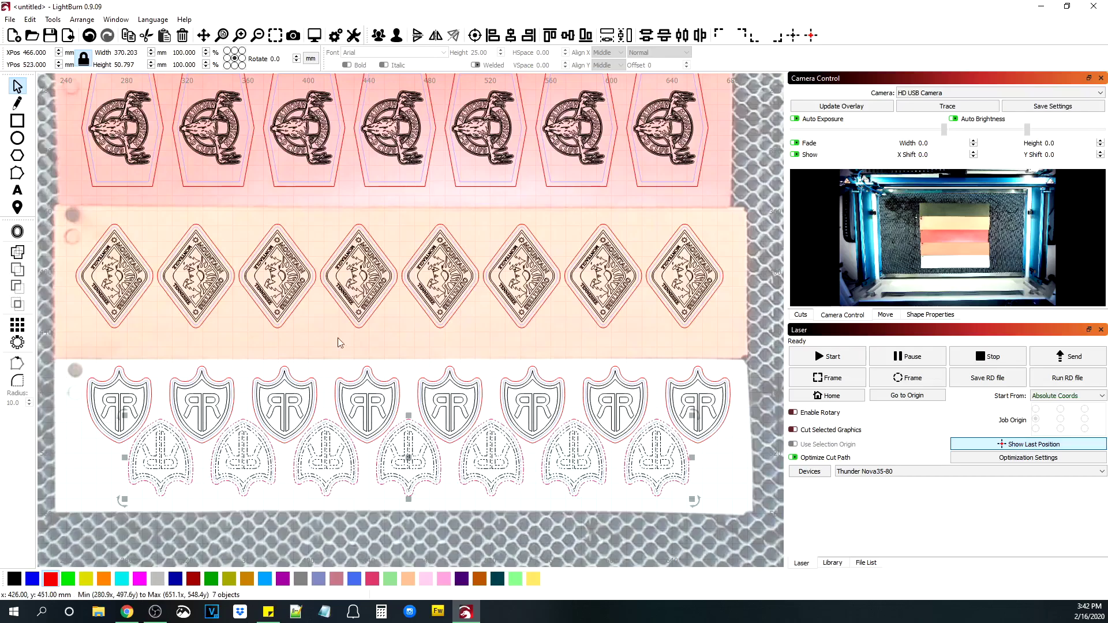
left_click(331, 337)
scroll(331, 337, "down", 3)
scroll(183, 134, "up", 2)
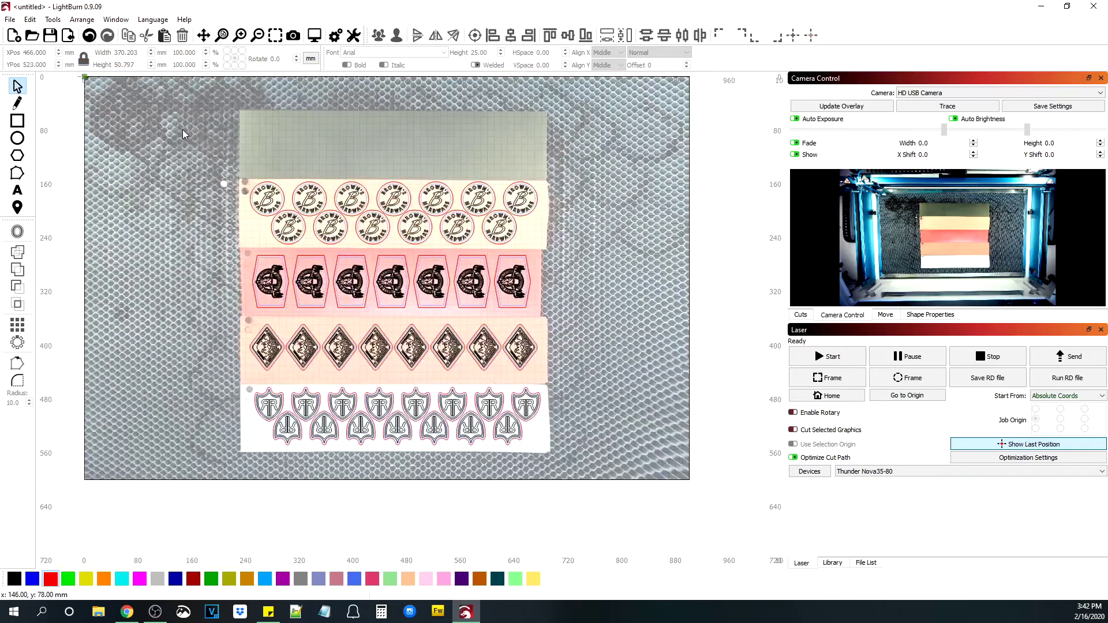
Step: Send the complete patch layout to the laser under the file name patches
scroll(183, 133, "down", 2)
left_click(1071, 358)
left_click(605, 318)
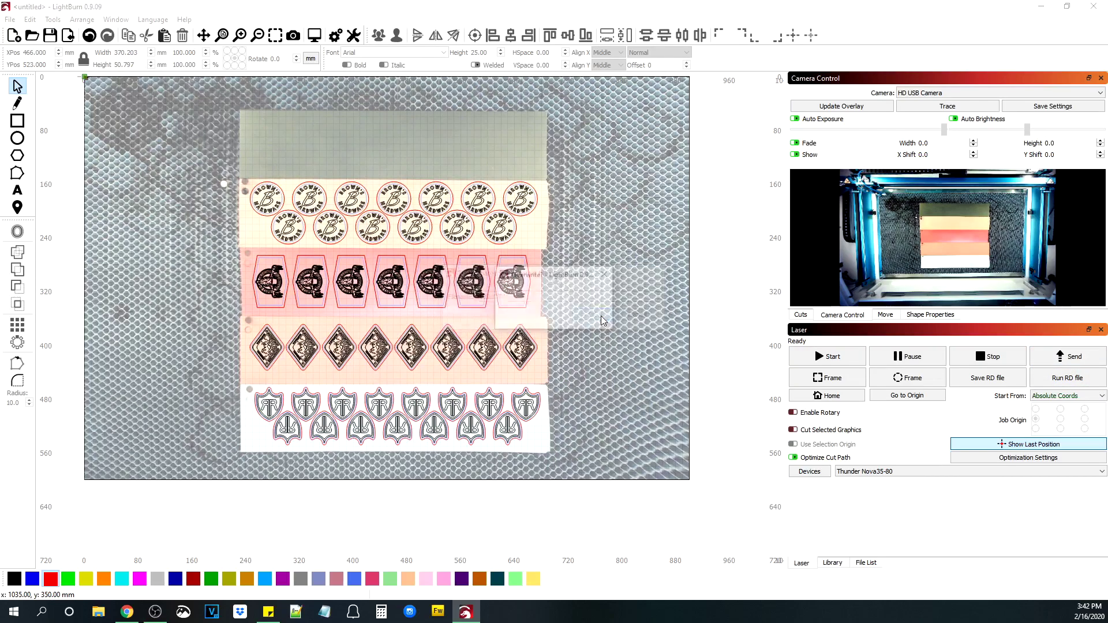
left_click(587, 317)
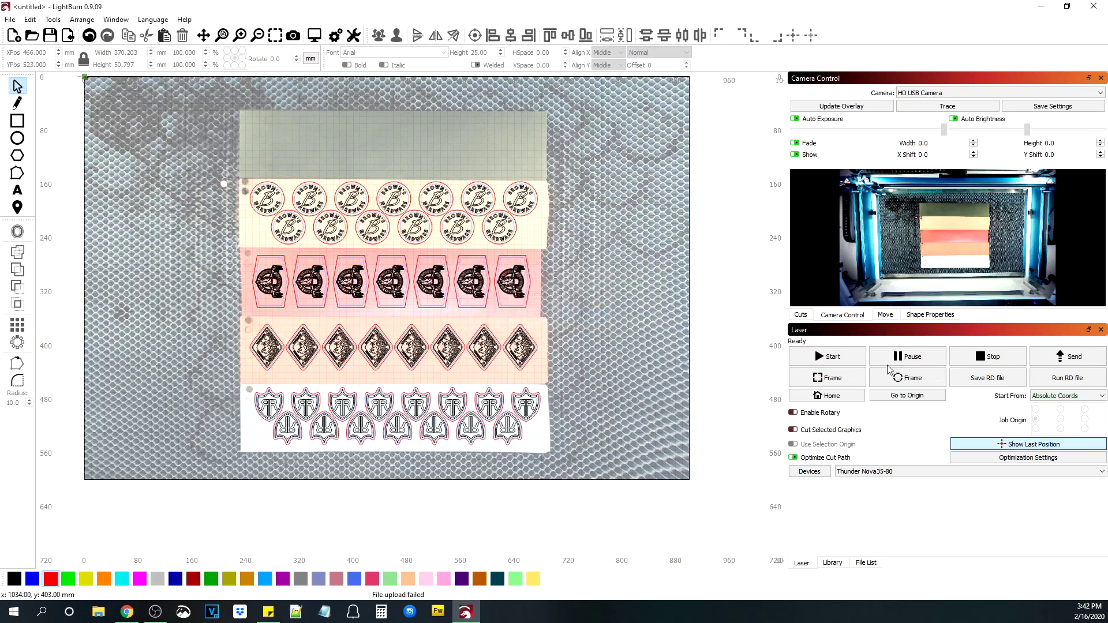
left_click(1049, 358)
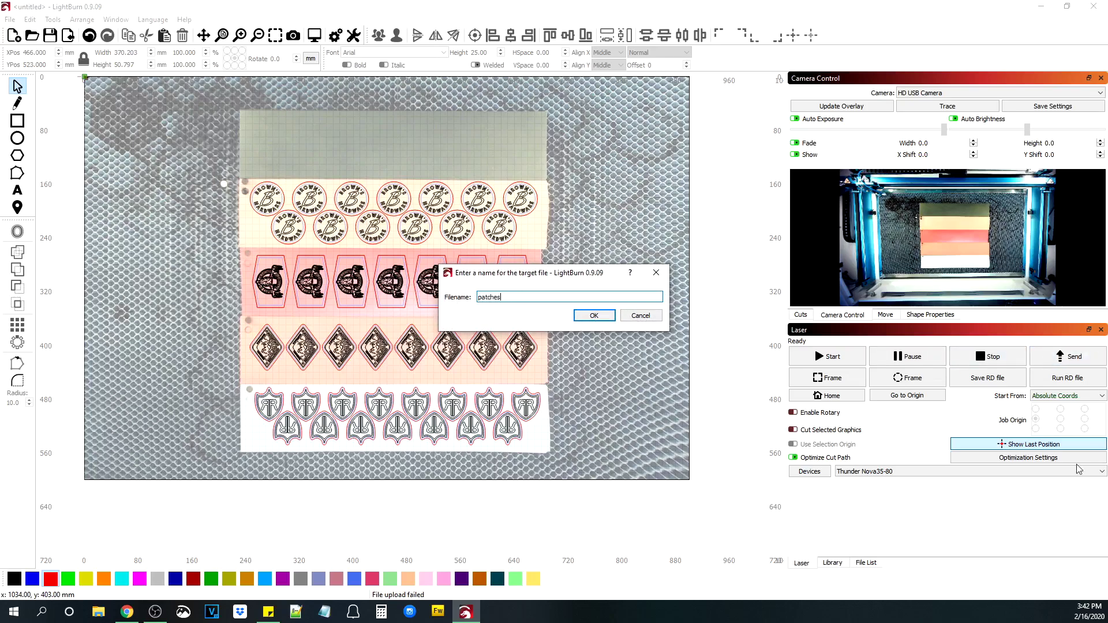
left_click(594, 317)
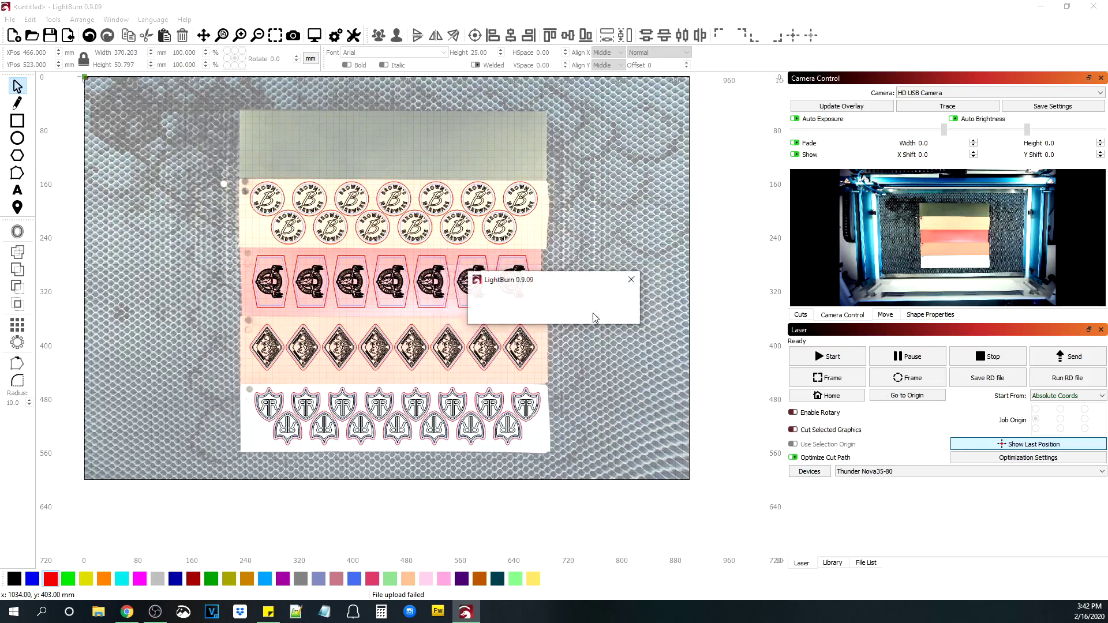